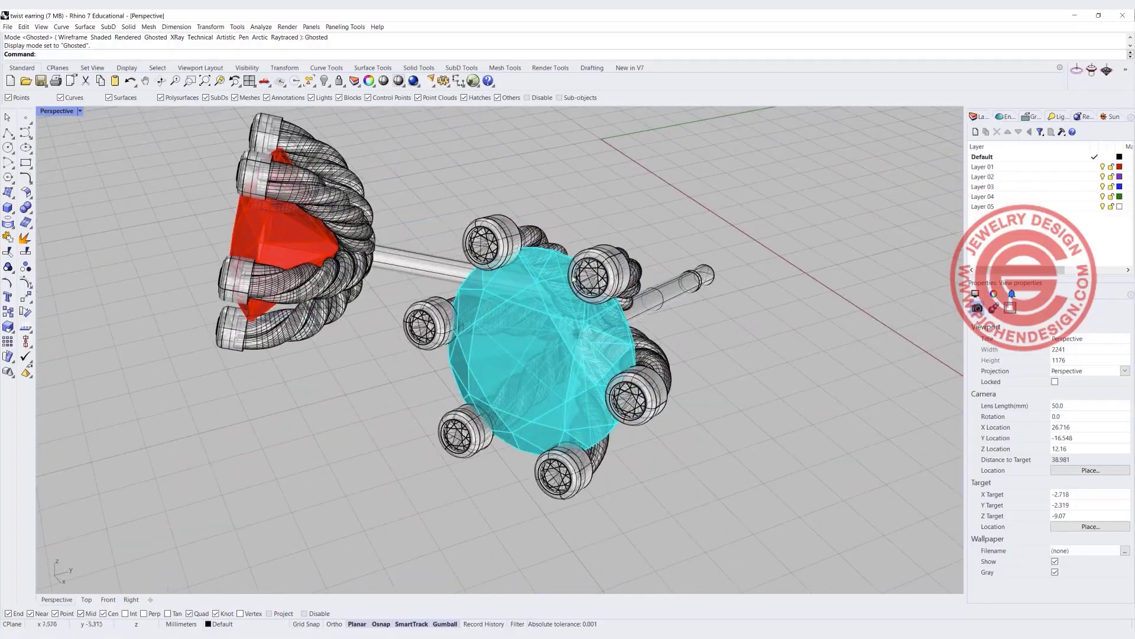
- Check the existing bezel groups by selecting them, then orbit to see the whole earring
scroll(573, 359, "up", 2)
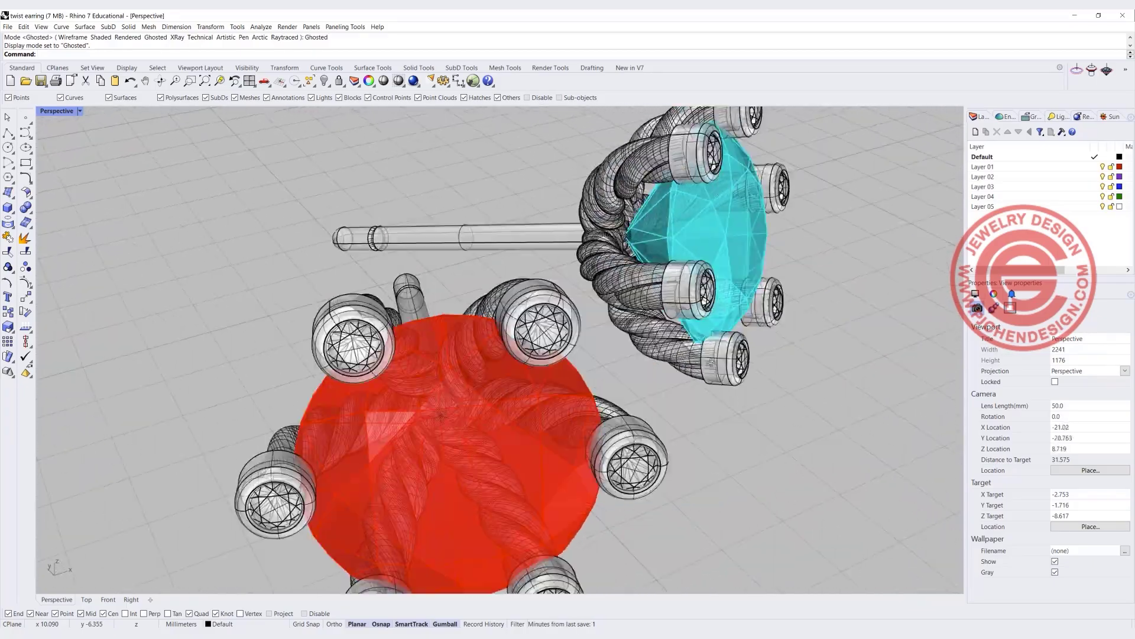
scroll(469, 340, "up", 2)
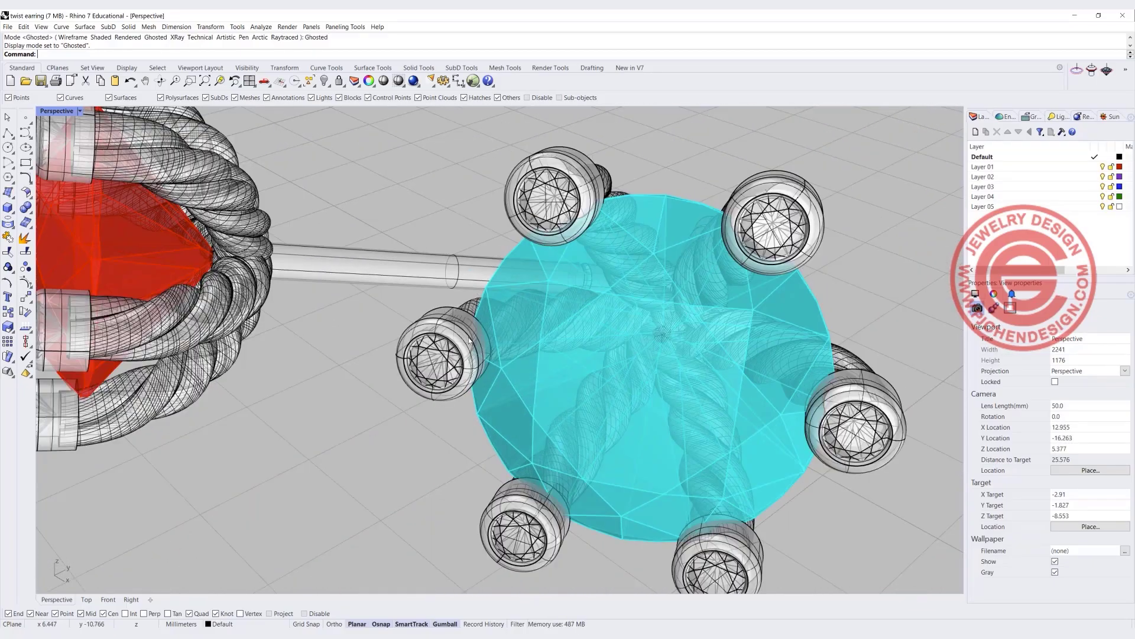
left_click(403, 327)
left_click(374, 358)
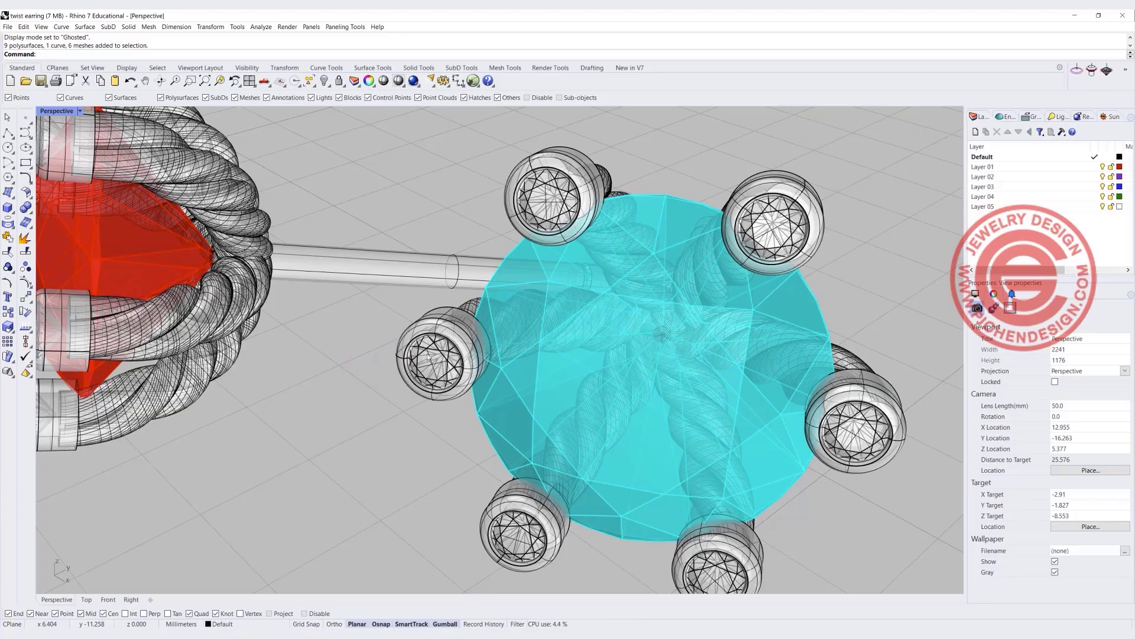
scroll(427, 358, "down", 6)
right_click_drag(417, 358, 410, 377)
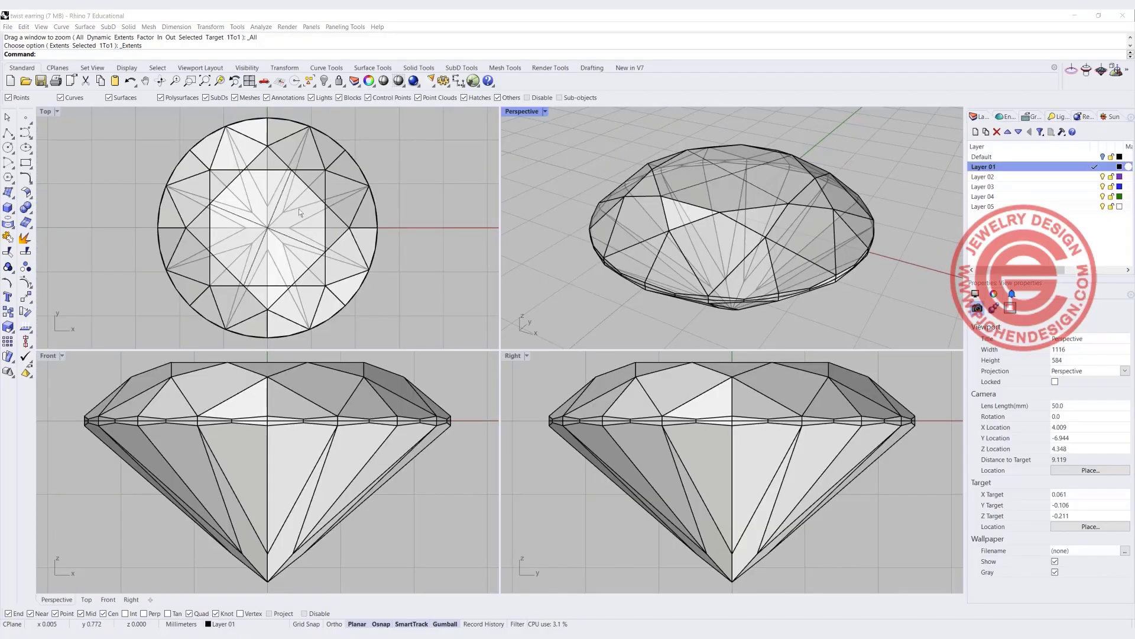
- Window-select the stone's mesh and outline to check them, deselect, and pan the Top view so the stone sits left
scroll(328, 225, "down", 3)
scroll(304, 401, "down", 4)
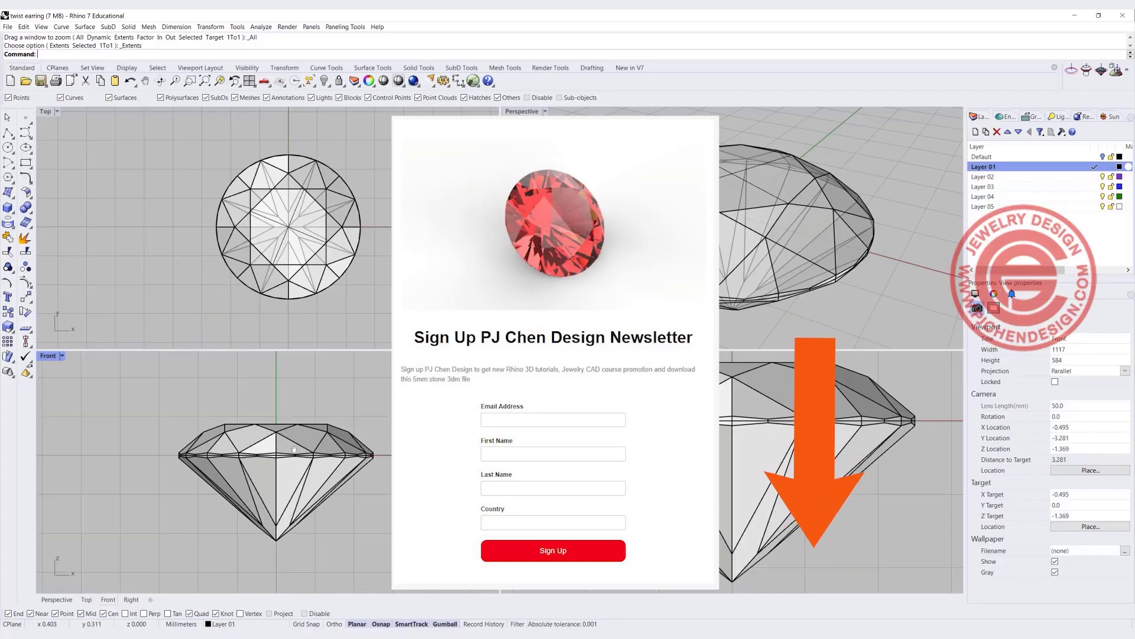
right_click_drag(385, 268, 357, 265)
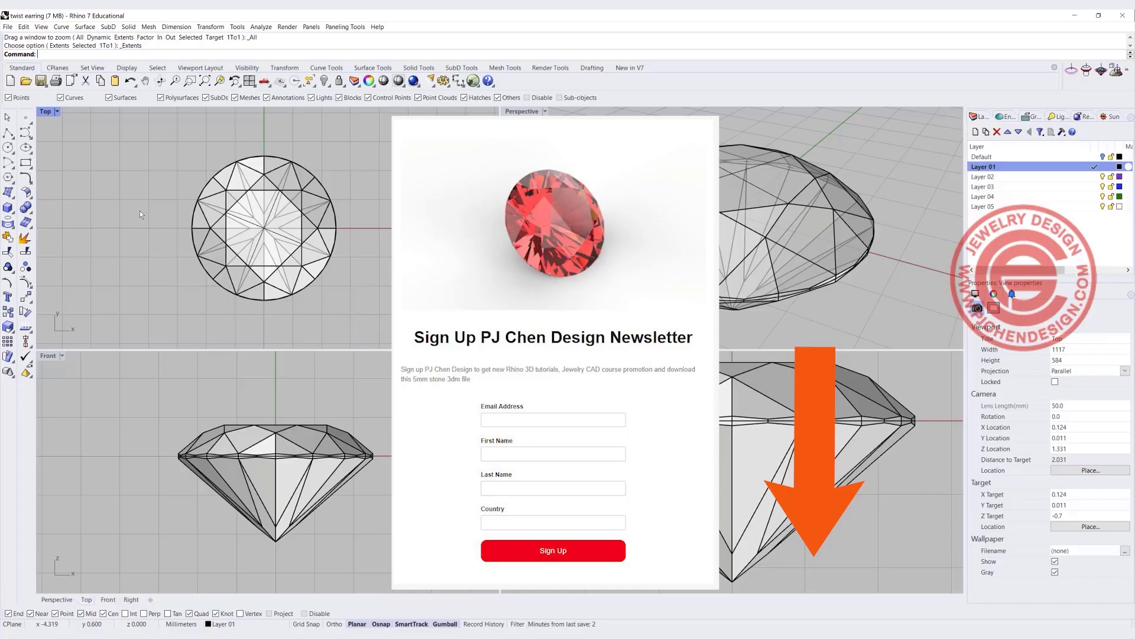
left_click_drag(402, 289, 275, 255)
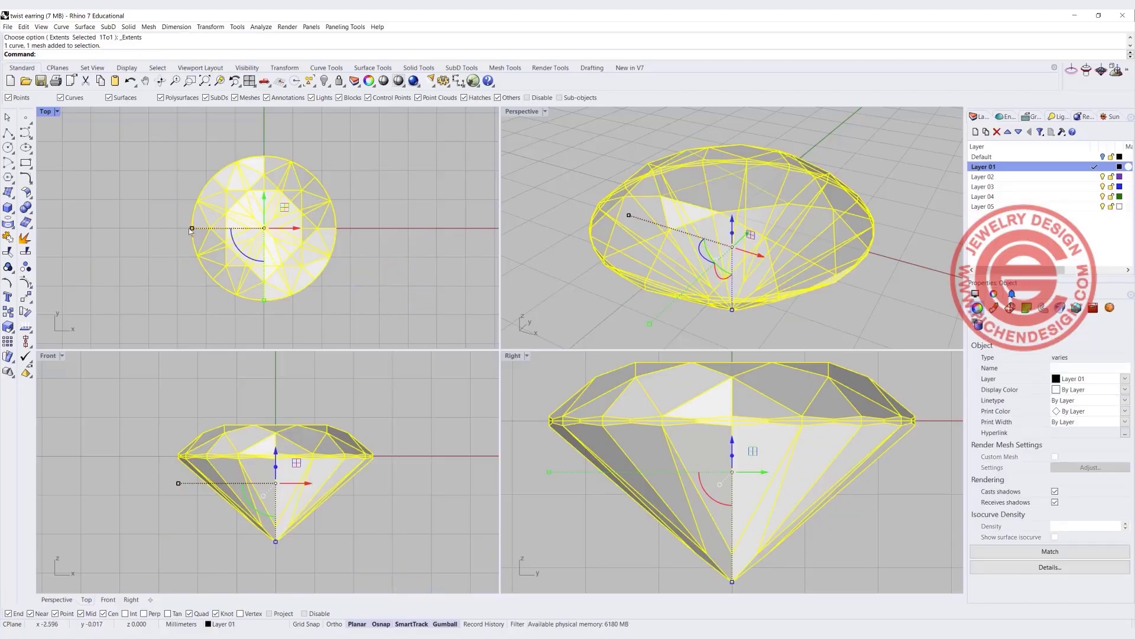
left_click(356, 293)
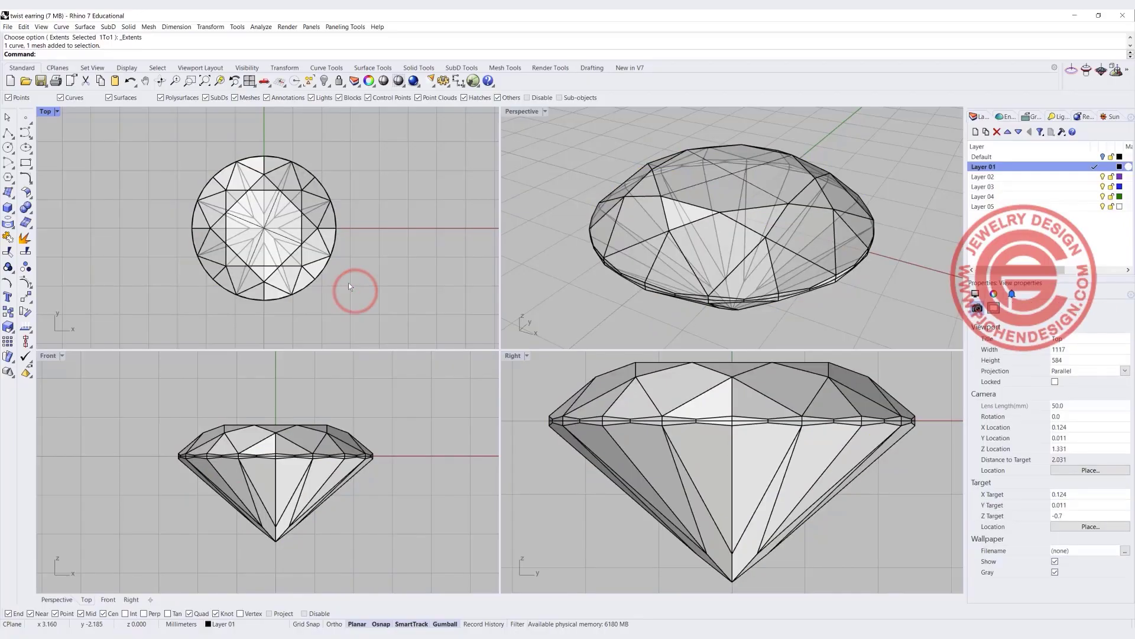
right_click_drag(306, 239, 249, 239)
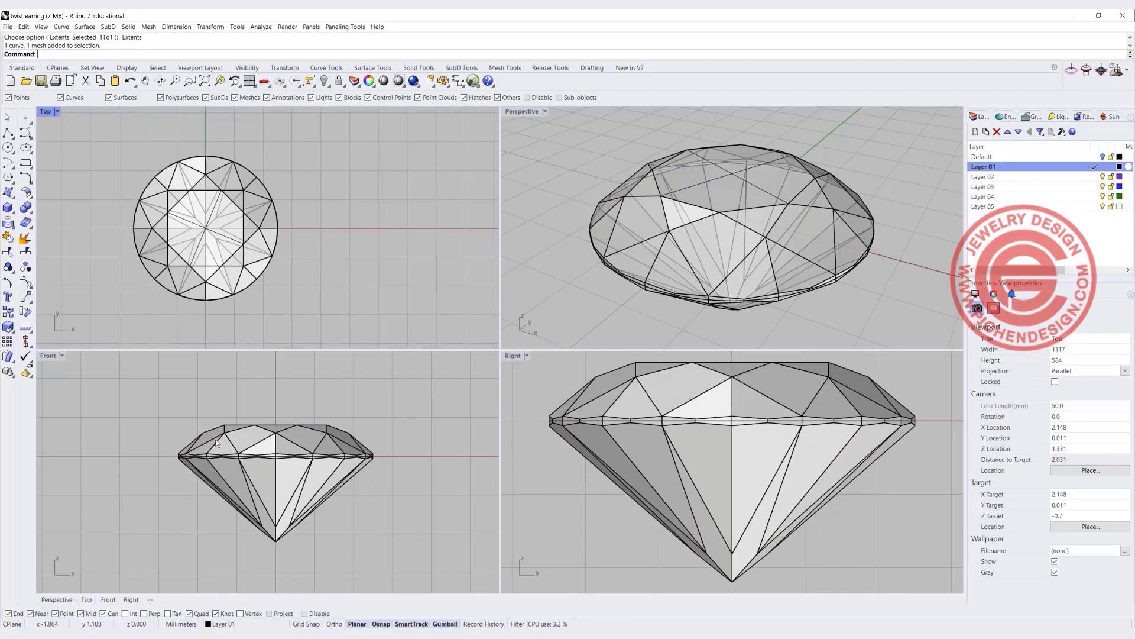
- In the Front view, draw a half-circle arc centred at 0 from the stone's left girdle to its right girdle
left_click(8, 163)
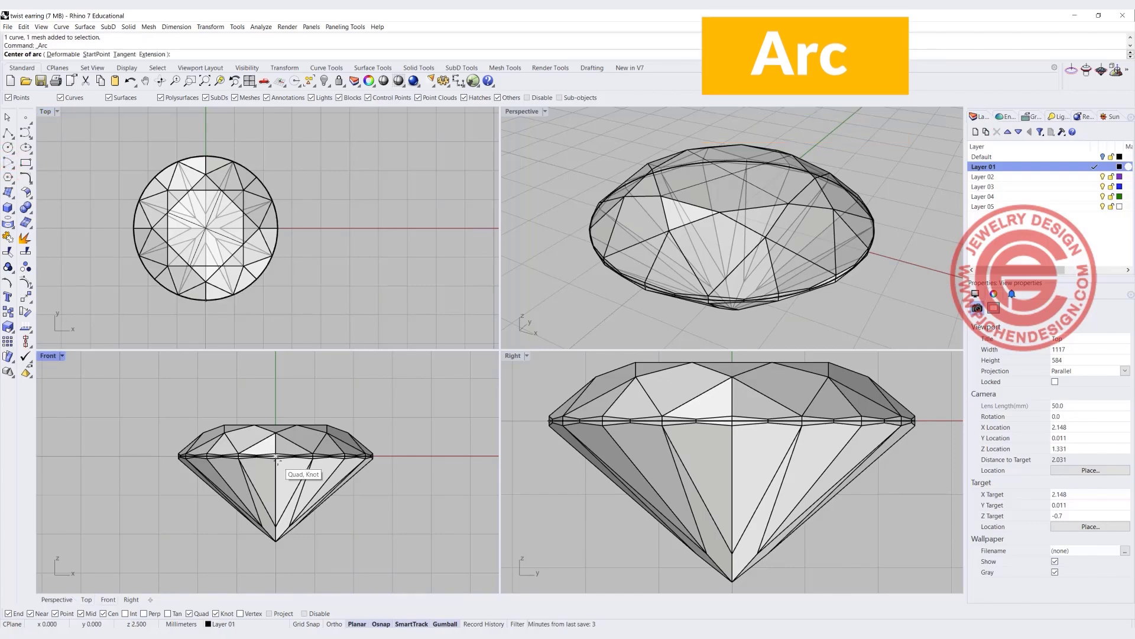
type("0")
key("Return")
scroll(183, 456, "up", 3)
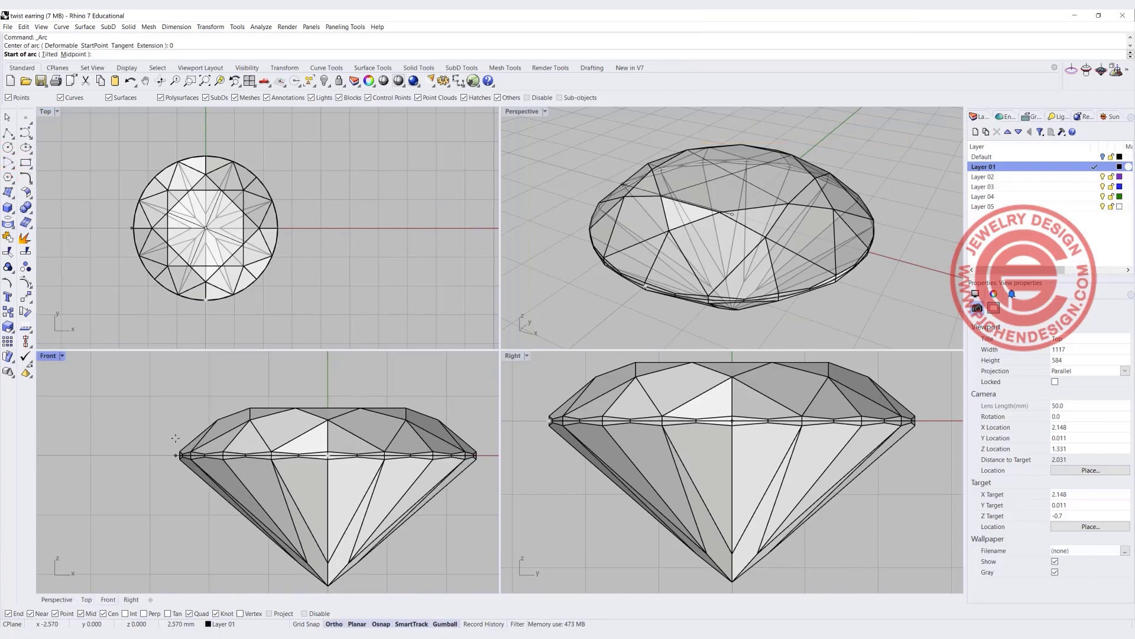
left_click(176, 438)
key("F8")
scroll(248, 461, "down", 3)
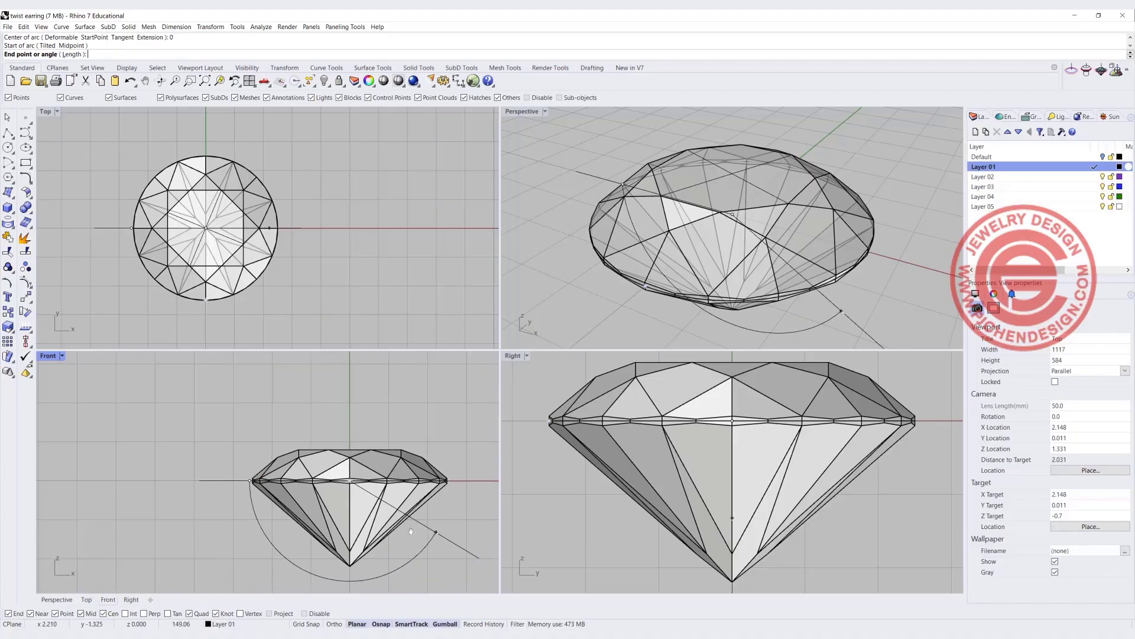
left_click(403, 471)
left_click(387, 523)
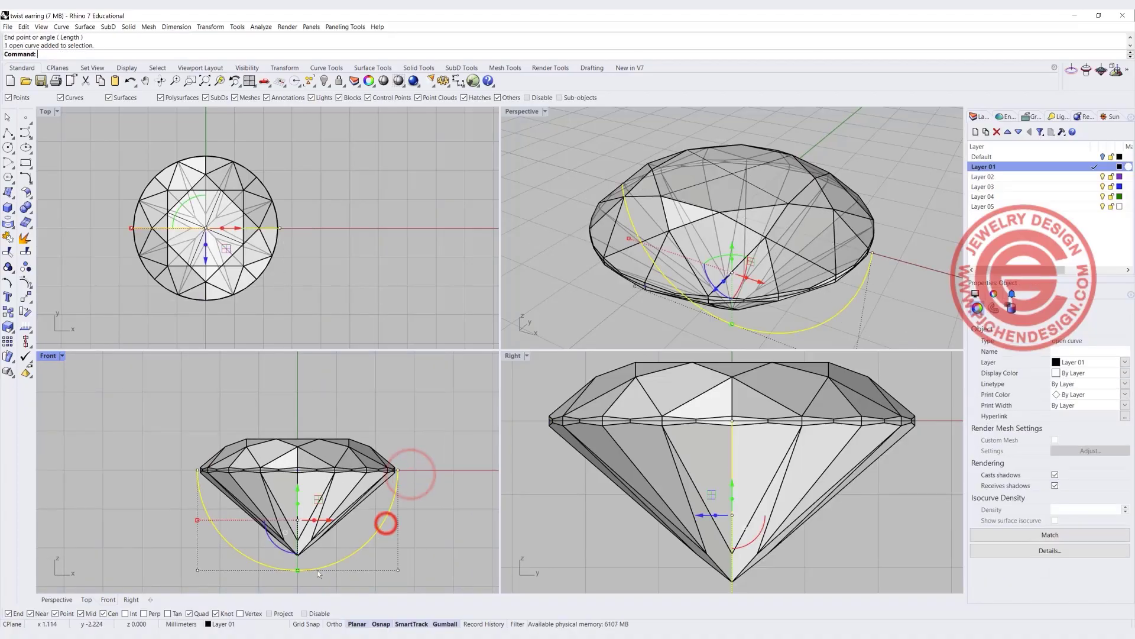
scroll(308, 564, "up", 2)
right_click_drag(299, 560, 316, 539)
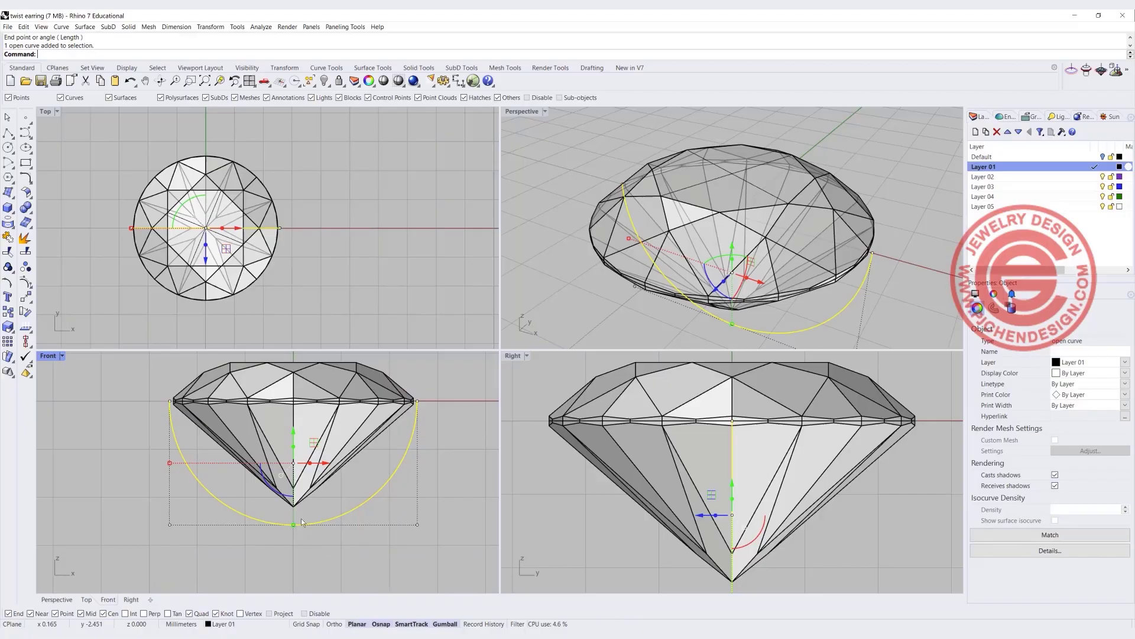
left_click(325, 499)
scroll(236, 462, "up", 2)
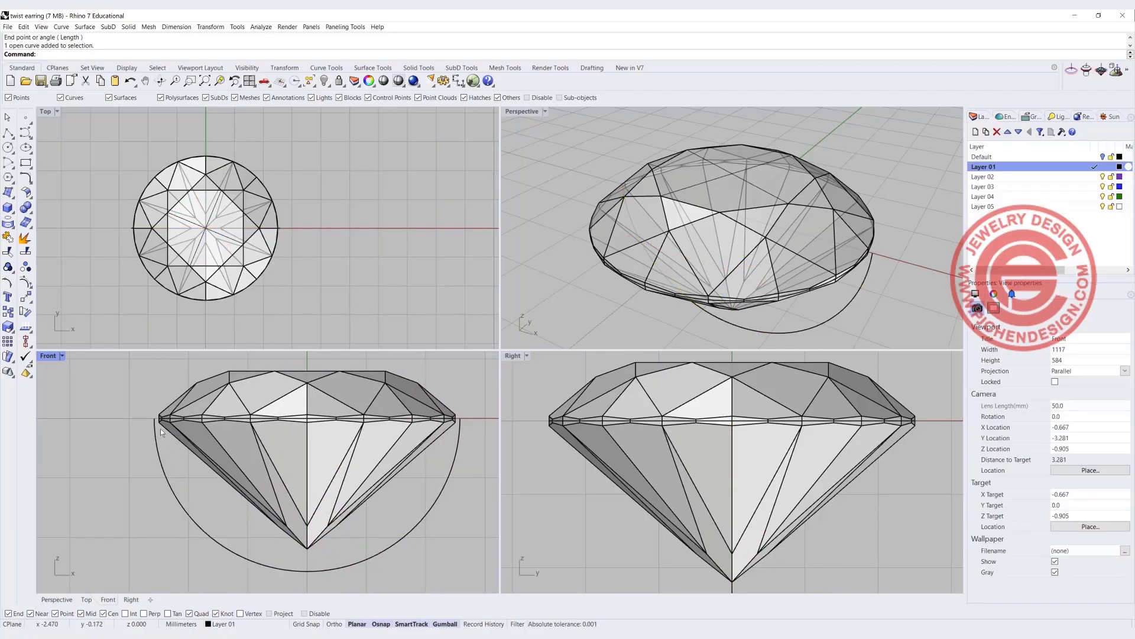
left_click(155, 429)
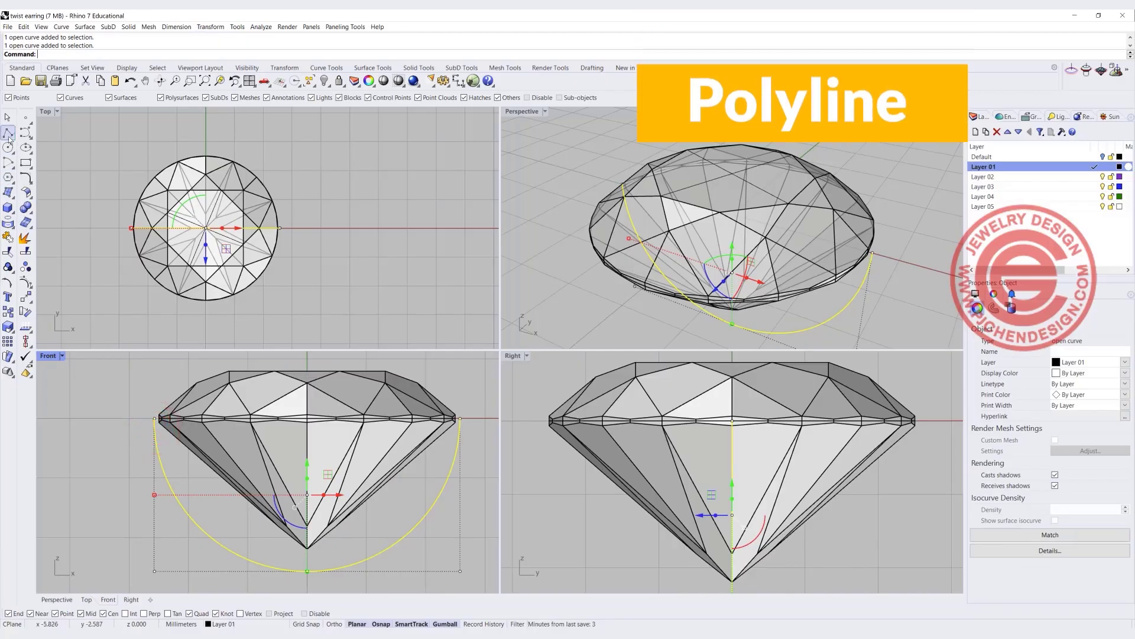
- Draw a short vertical polyline rising from the arc's left end
left_click(9, 134)
left_click(155, 417)
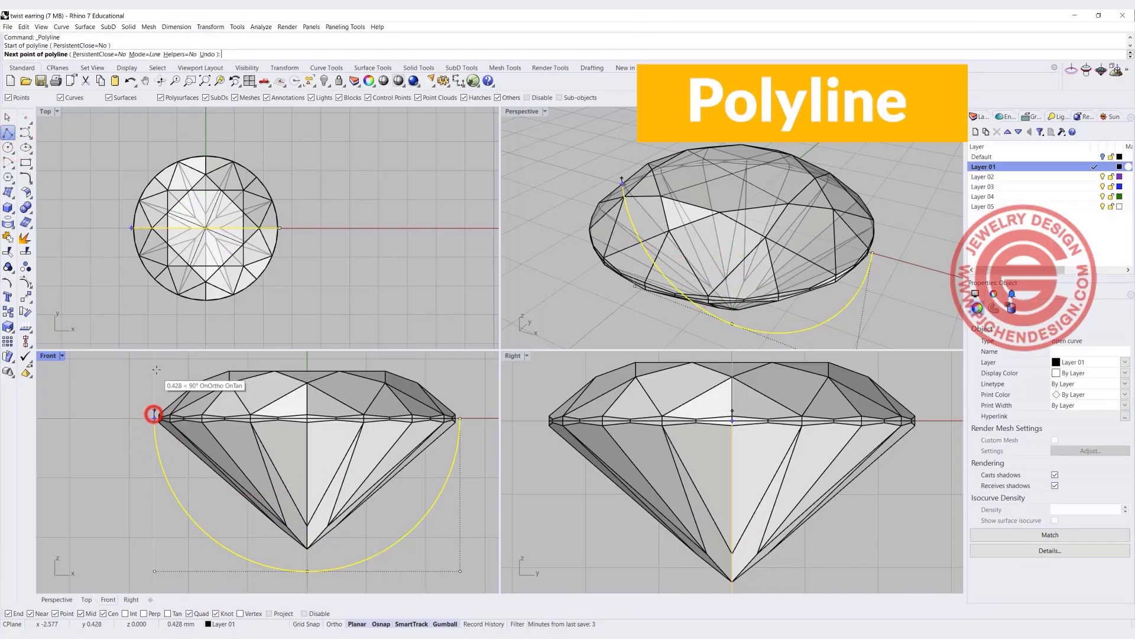
right_click_drag(156, 370, 133, 456)
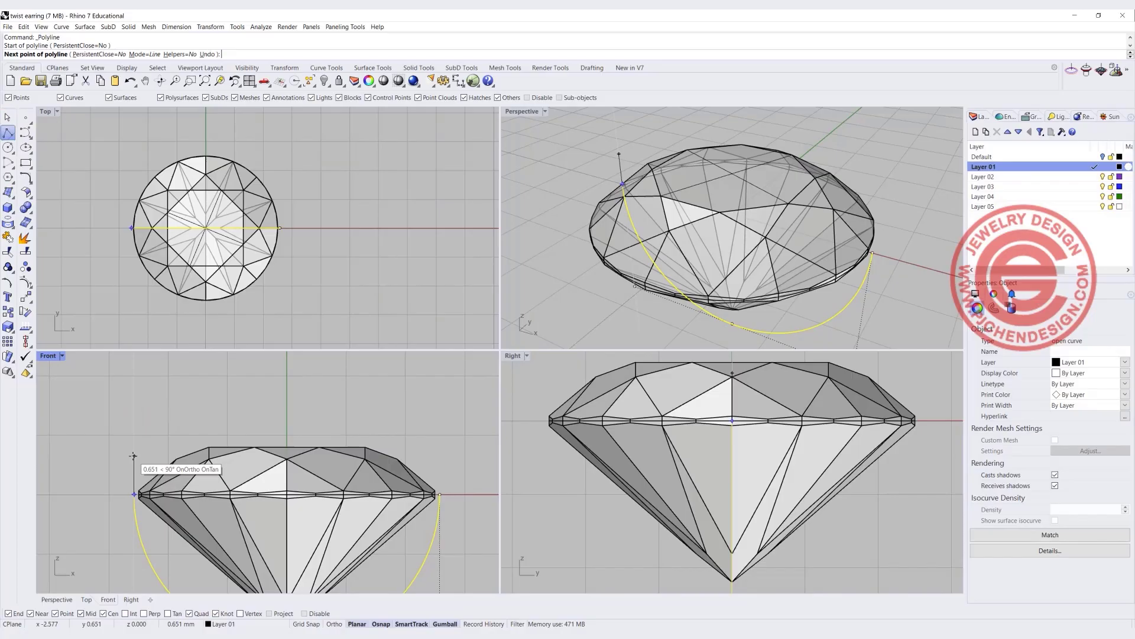
left_click(134, 456)
key("Return")
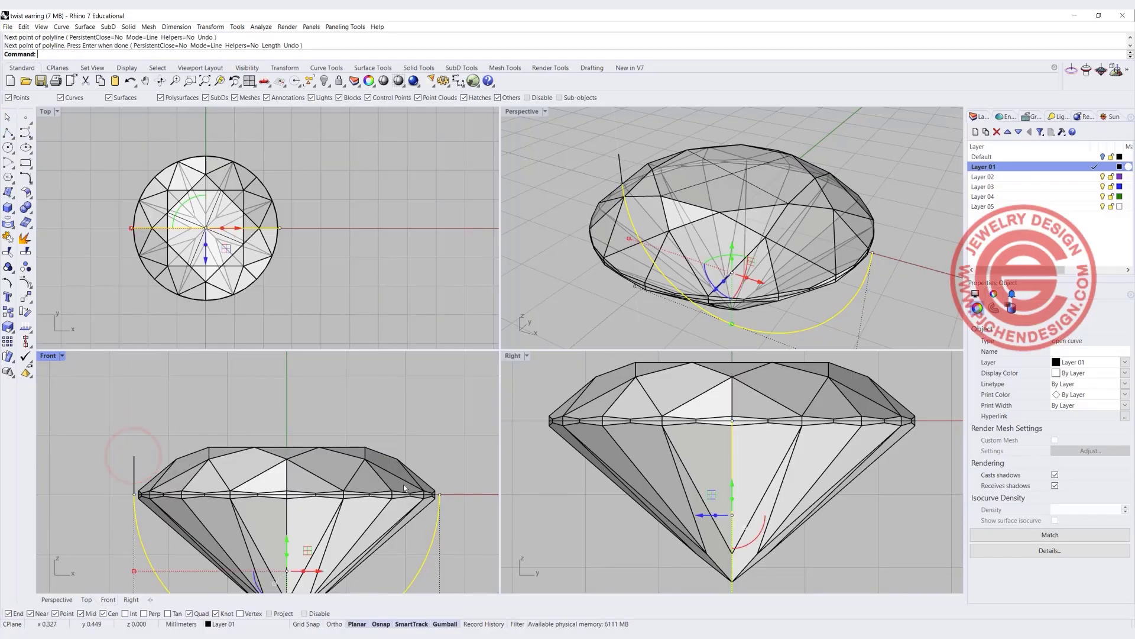
double_click(47, 356)
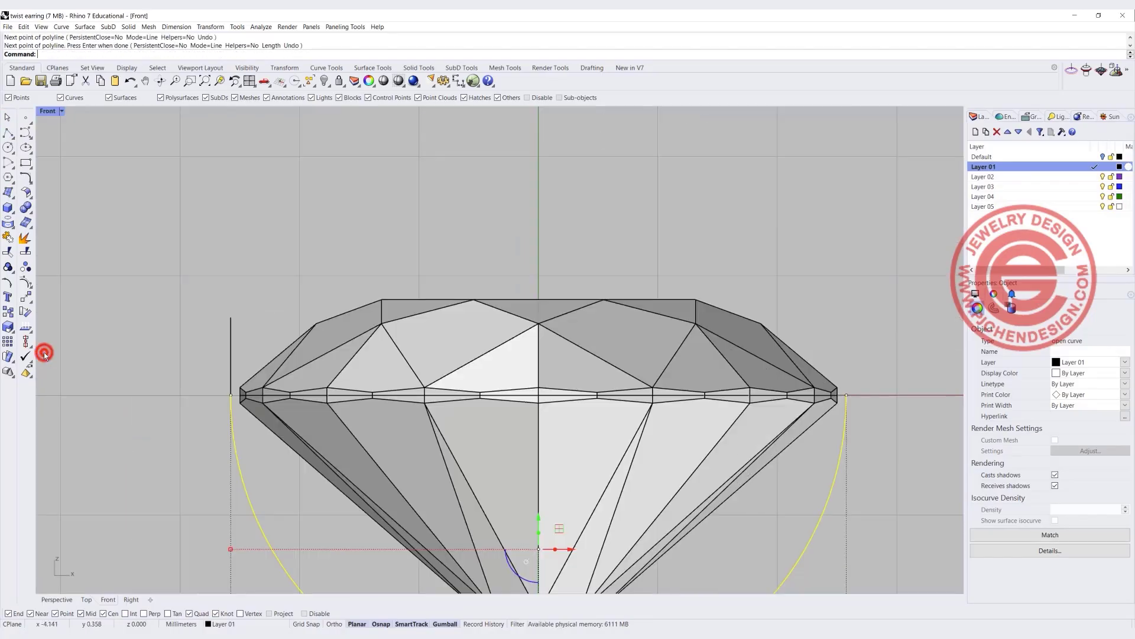
- Mirror the vertical line across the vertical axis through 0 to the arc's right end
scroll(296, 324, "down", 3)
scroll(215, 298, "up", 1)
left_click(208, 306)
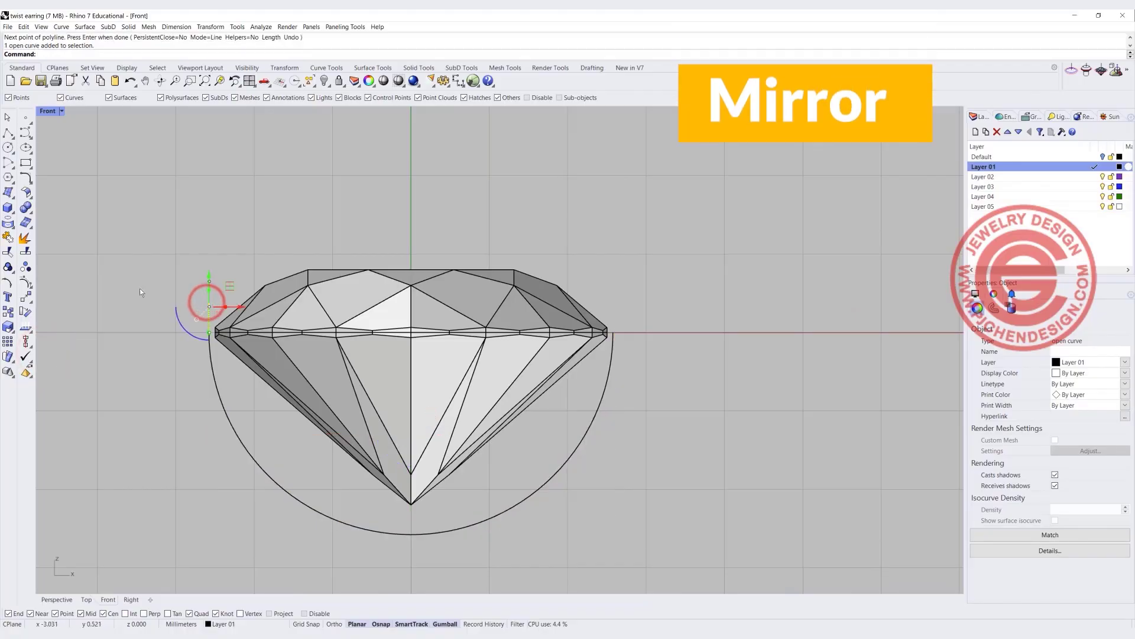
left_click(25, 296)
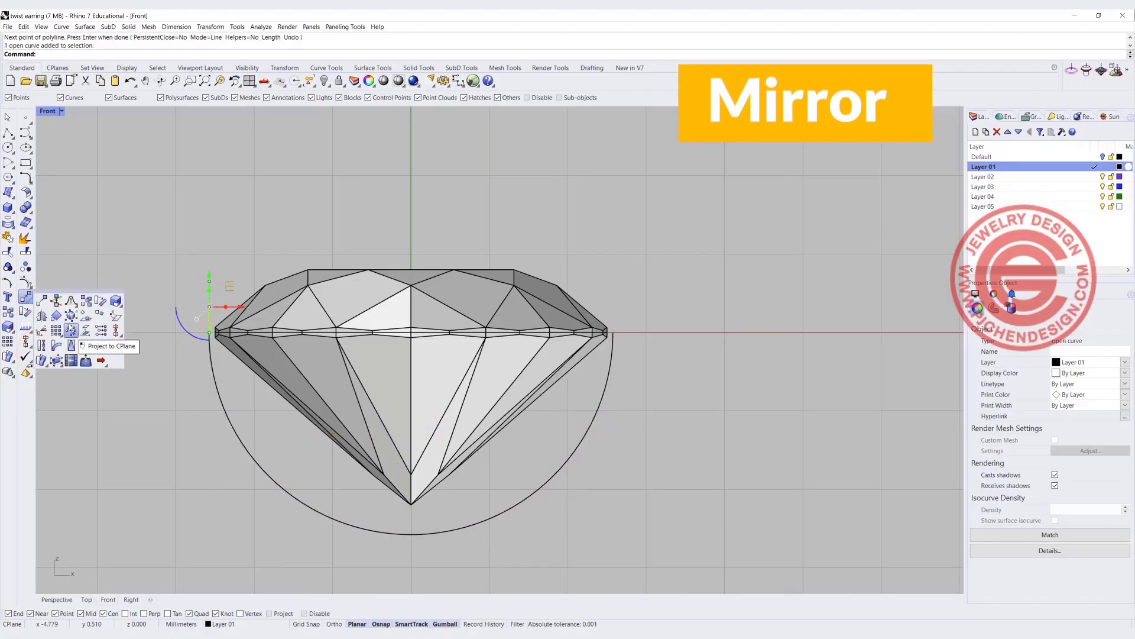
left_click(43, 315)
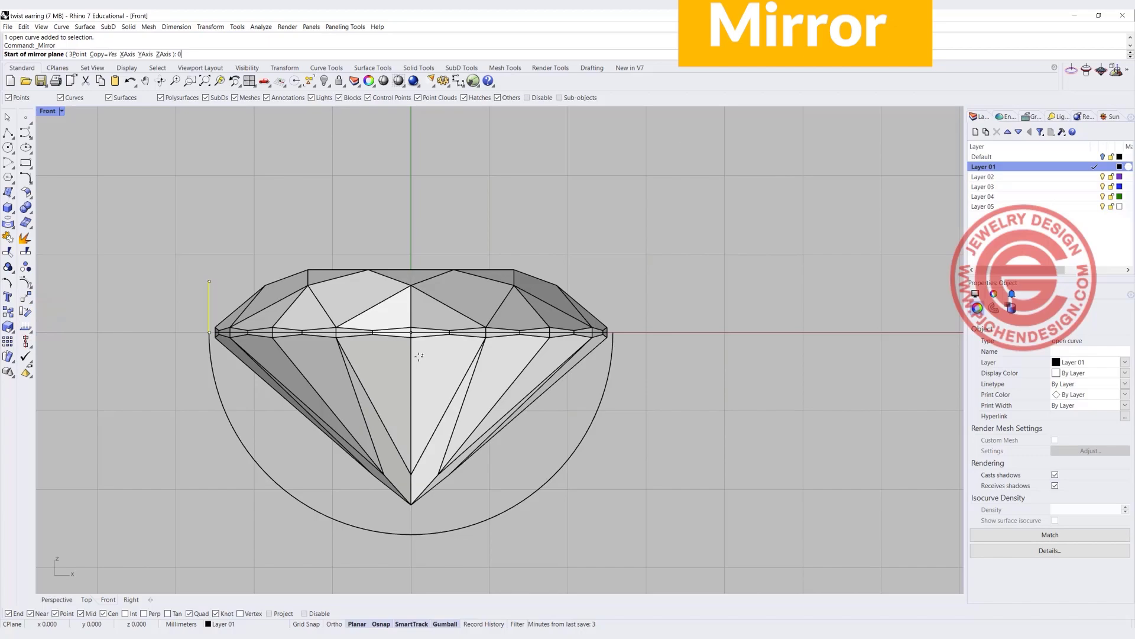
type("0")
key("Return")
left_click(417, 211)
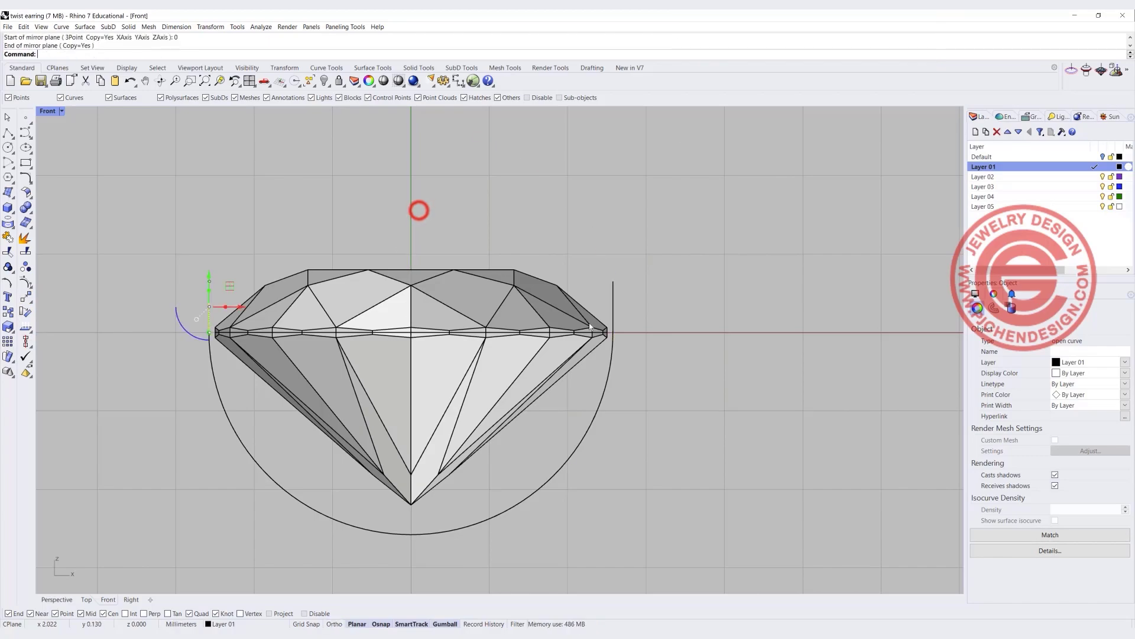
- Join both lines and the arc into one curve, then Rebuild it to 7 points, degree 3
left_click(612, 295, "shift")
left_click(609, 371, "shift")
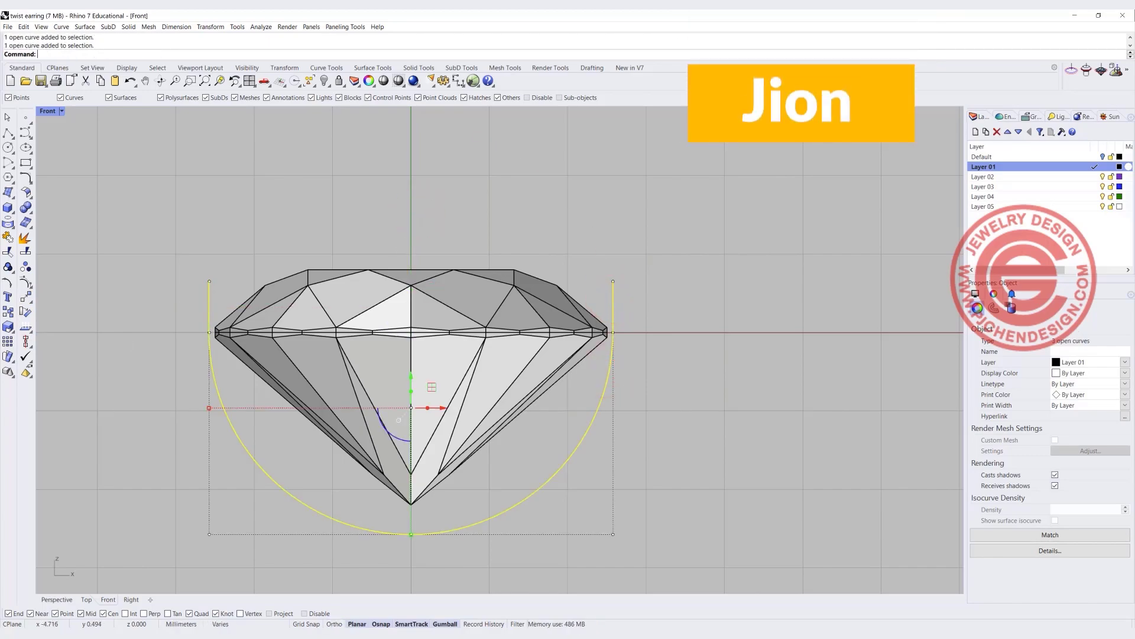
left_click(8, 237)
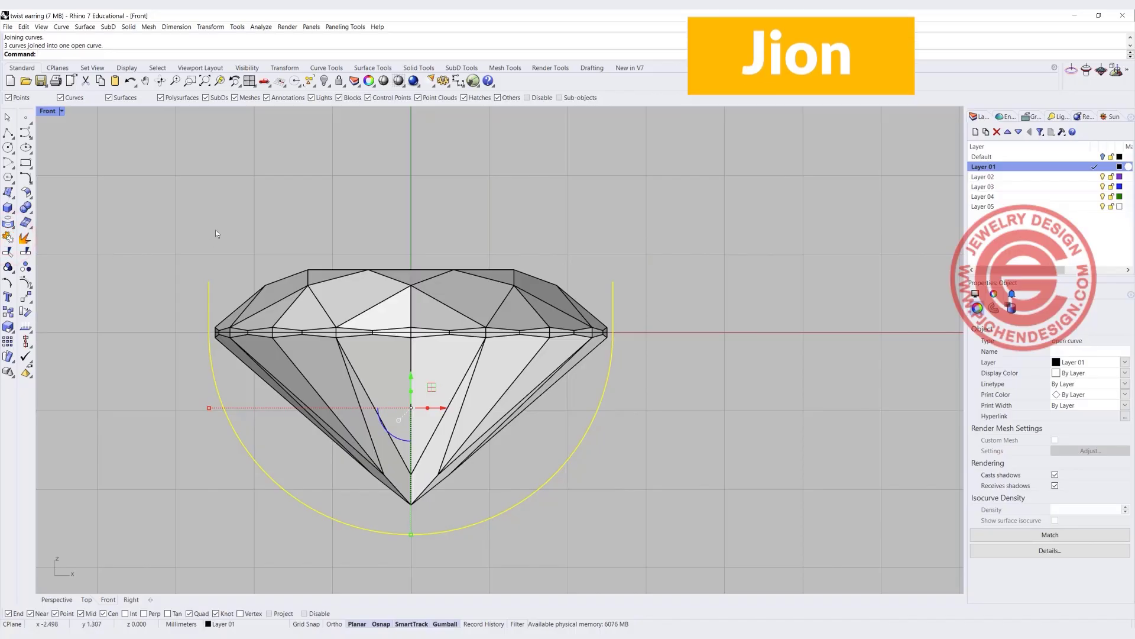
type("rebuild")
key("Return")
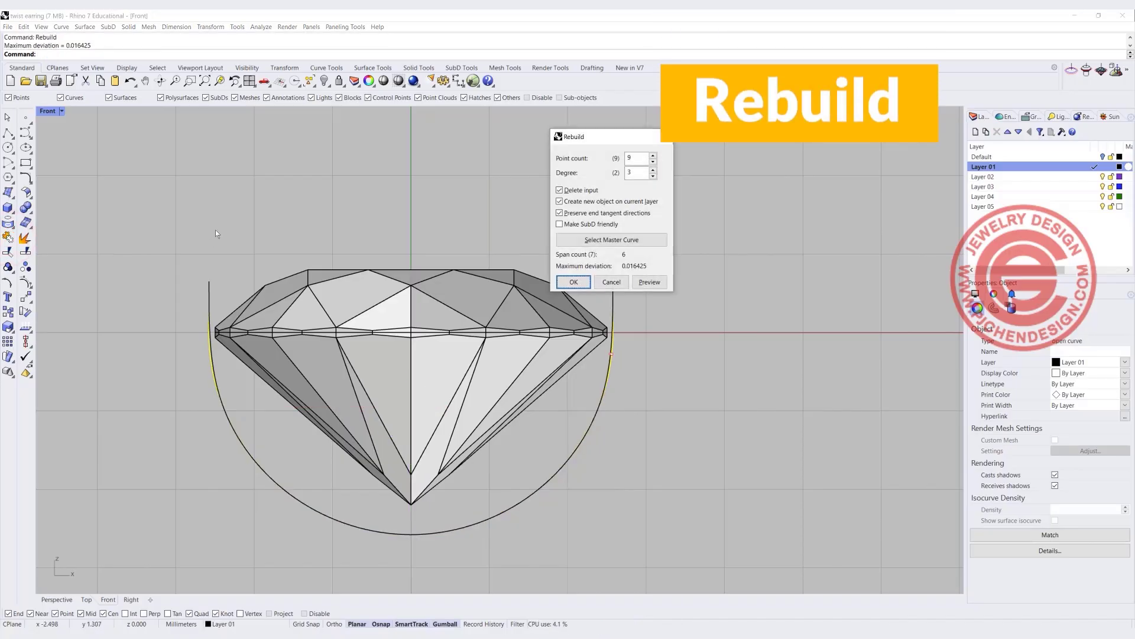
double_click(636, 158)
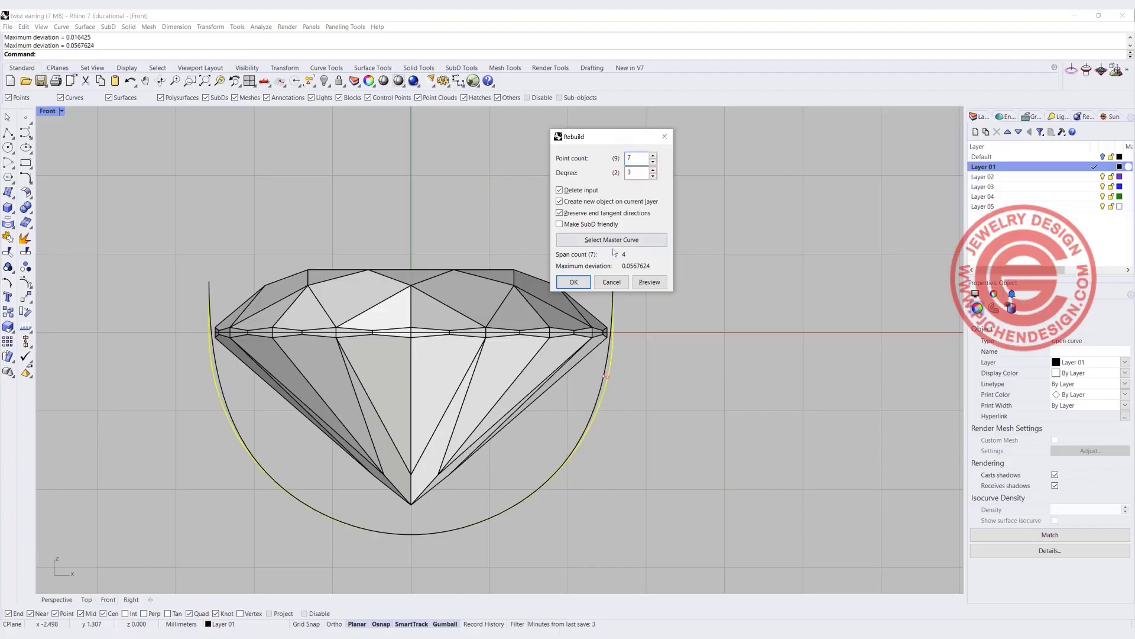
left_click(572, 282)
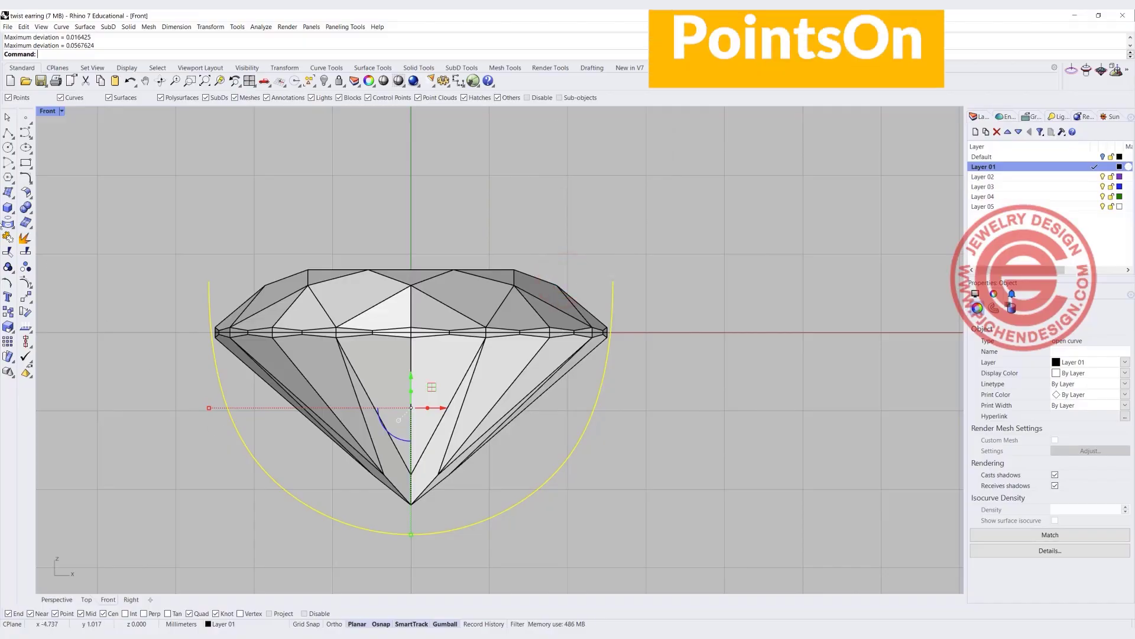
- Turn on the curve's control points and scale the upper ones inward horizontally around the girdle
left_click(23, 284)
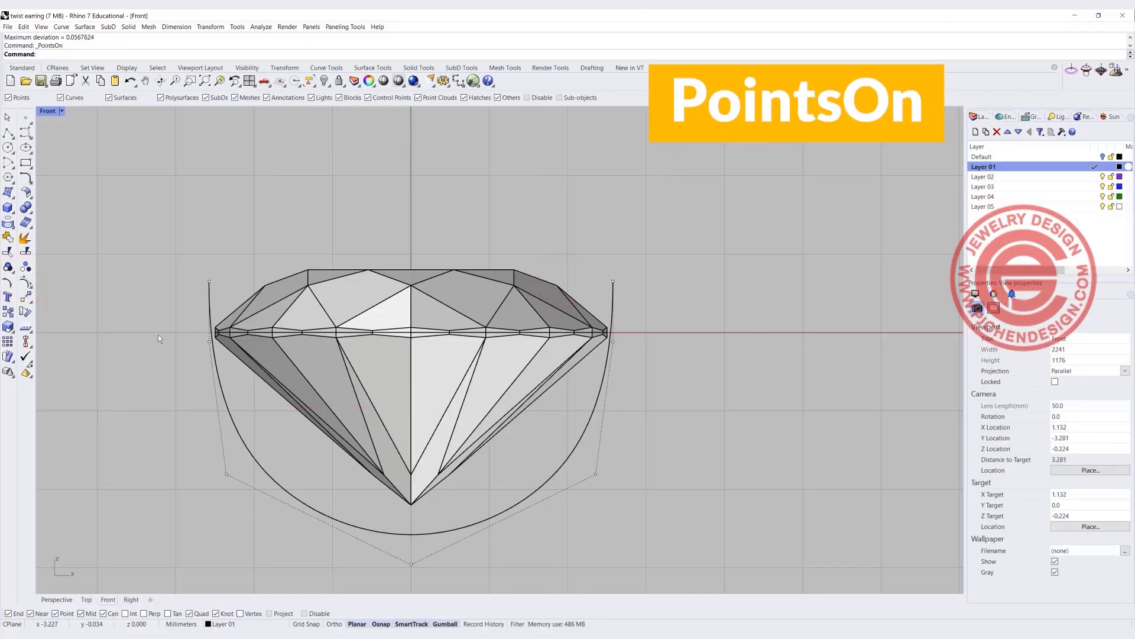
left_click_drag(157, 327, 627, 356)
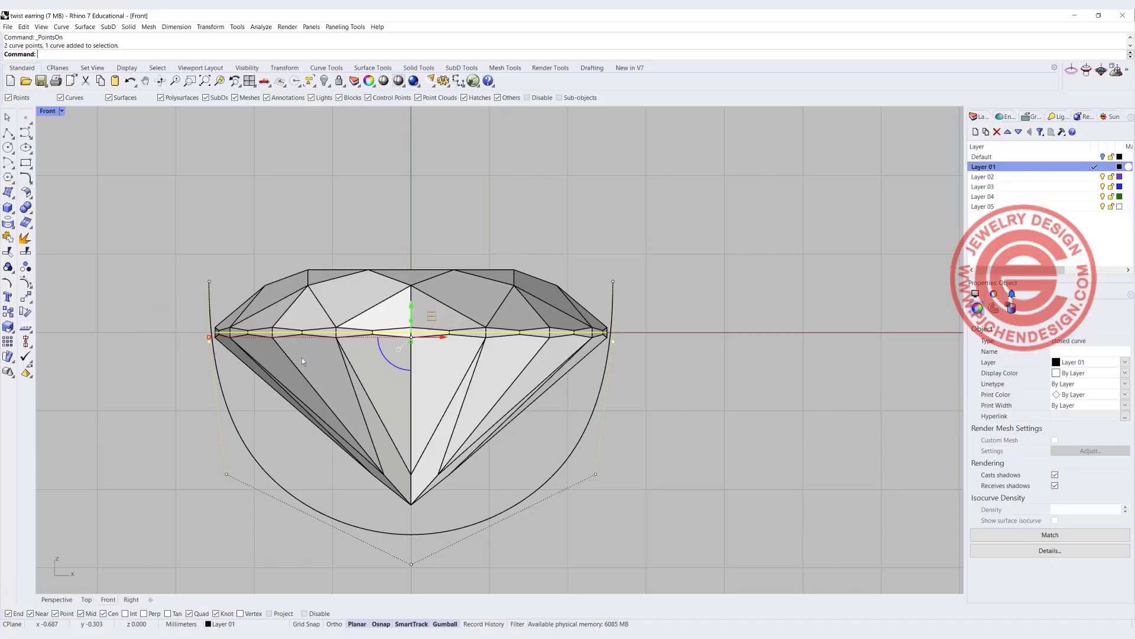
left_click_drag(180, 345, 214, 355)
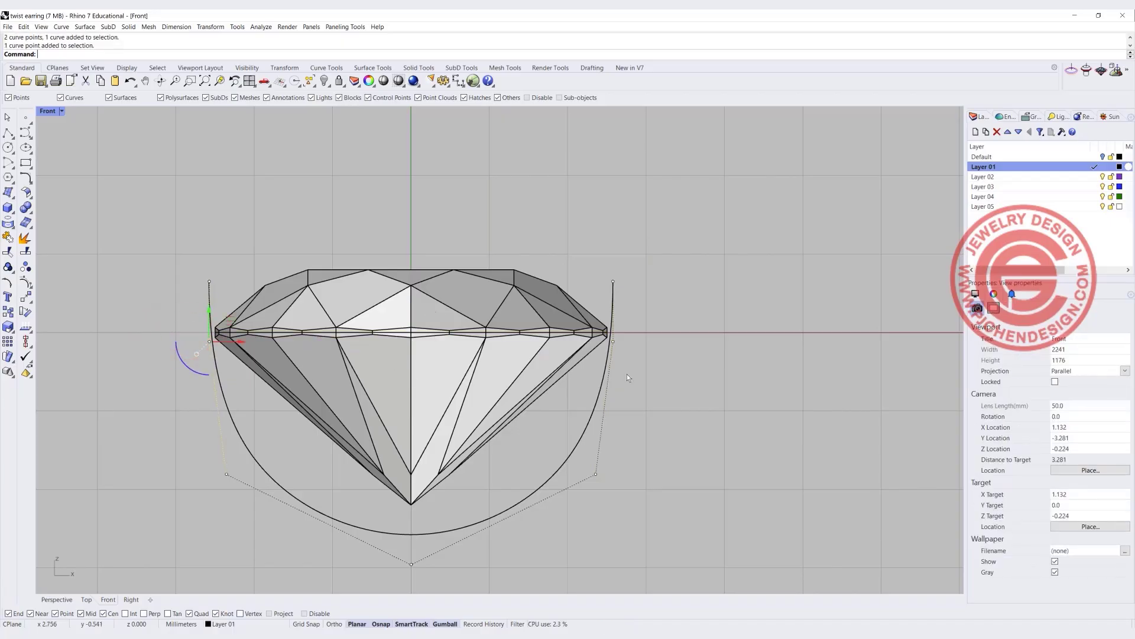
left_click_drag(612, 343, 598, 477, "shift")
left_click_drag(134, 225, 234, 293, "shift")
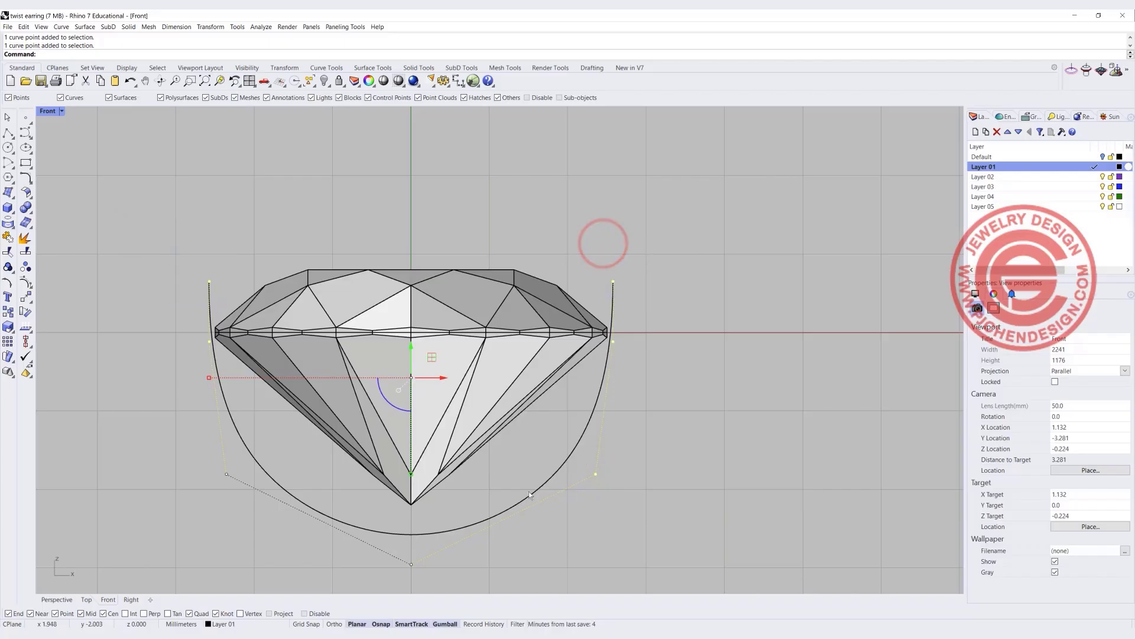
left_click_drag(210, 377, 195, 379)
- Lower the two bottom control points so the curve hugs the pavilion, undoing a stray move
left_click_drag(183, 463, 278, 498)
left_click_drag(583, 454, 609, 478)
key("ctrl+z")
left_click_drag(140, 458, 222, 495)
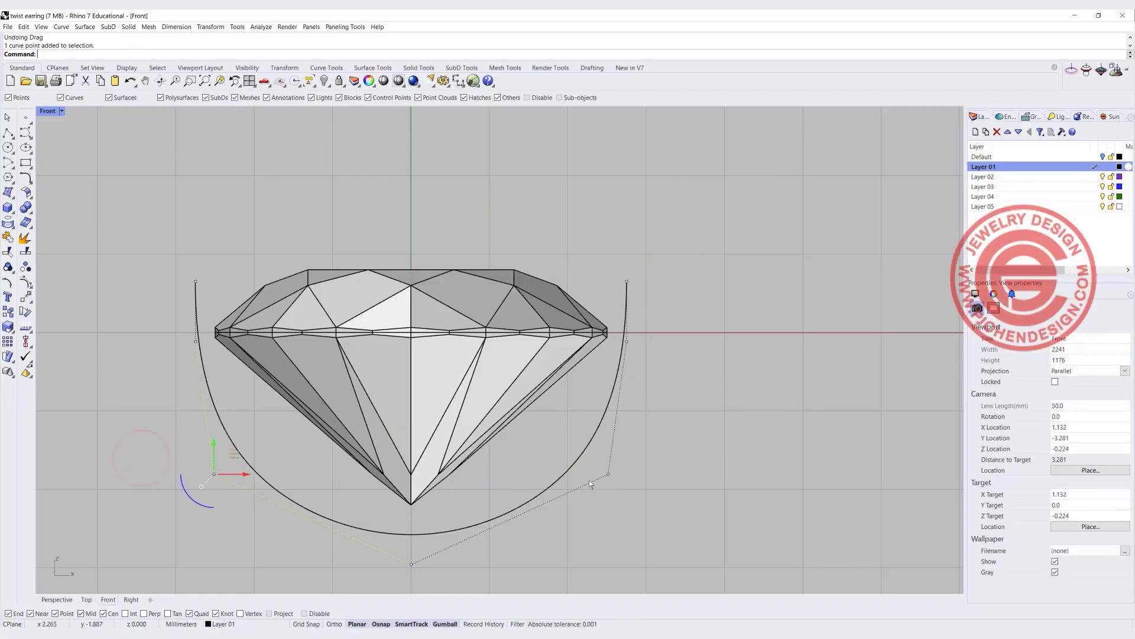
left_click(610, 475, "shift")
left_click_drag(411, 444, 420, 463)
left_click(699, 497)
scroll(699, 497, "down", 3)
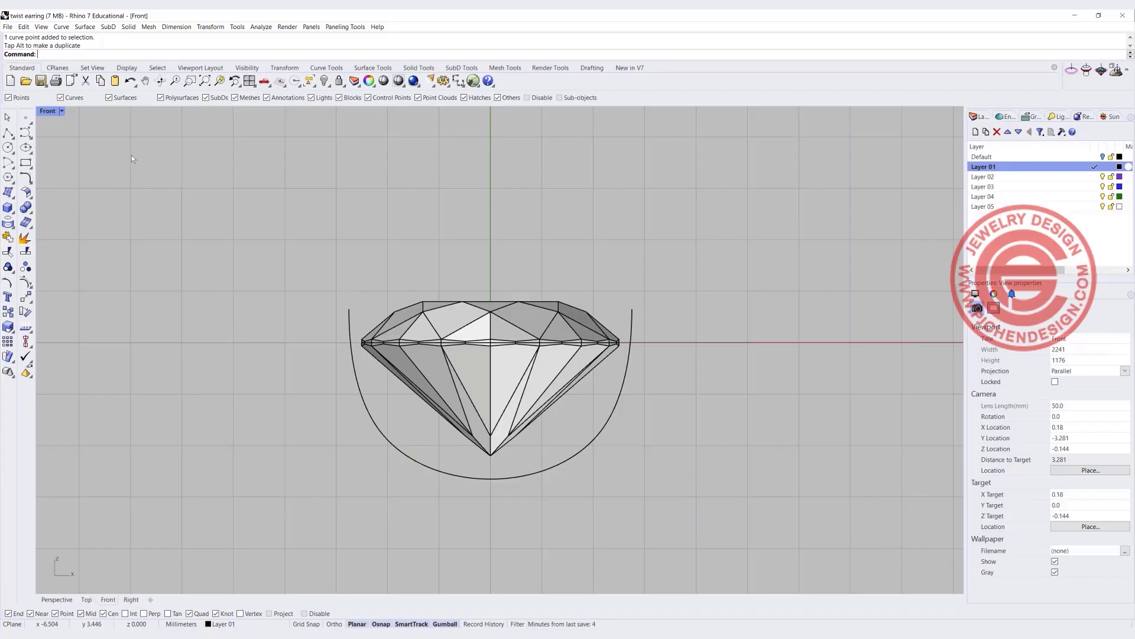
- Restore the four-view layout, measure the U-shaped curve's Length as 9.819 mm, and copy the value
double_click(39, 112)
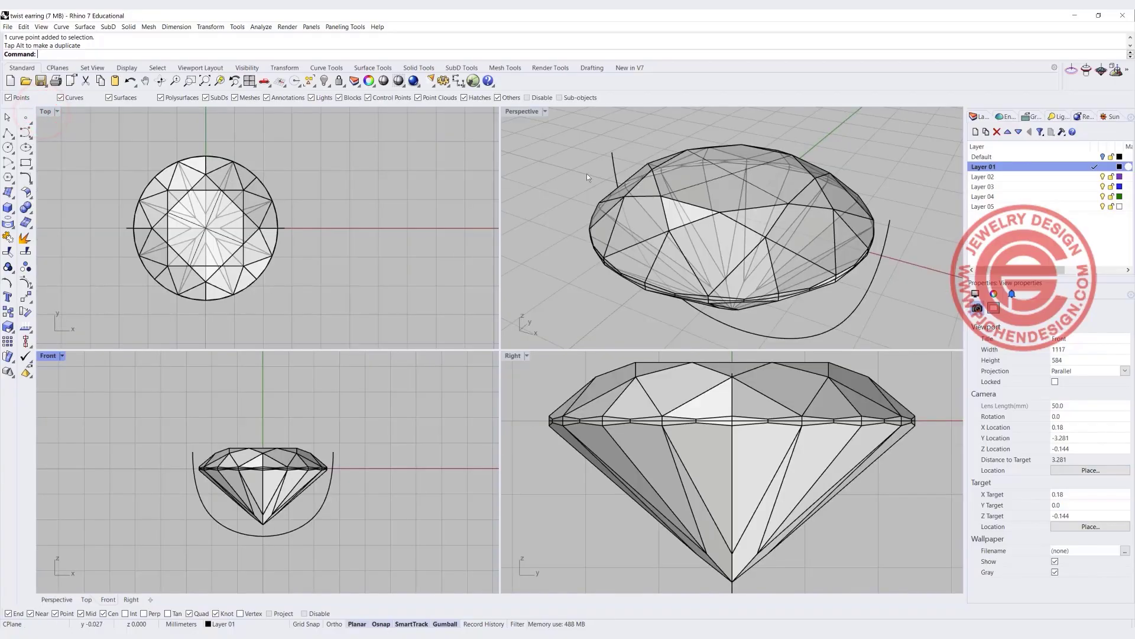
scroll(245, 193, "down", 2)
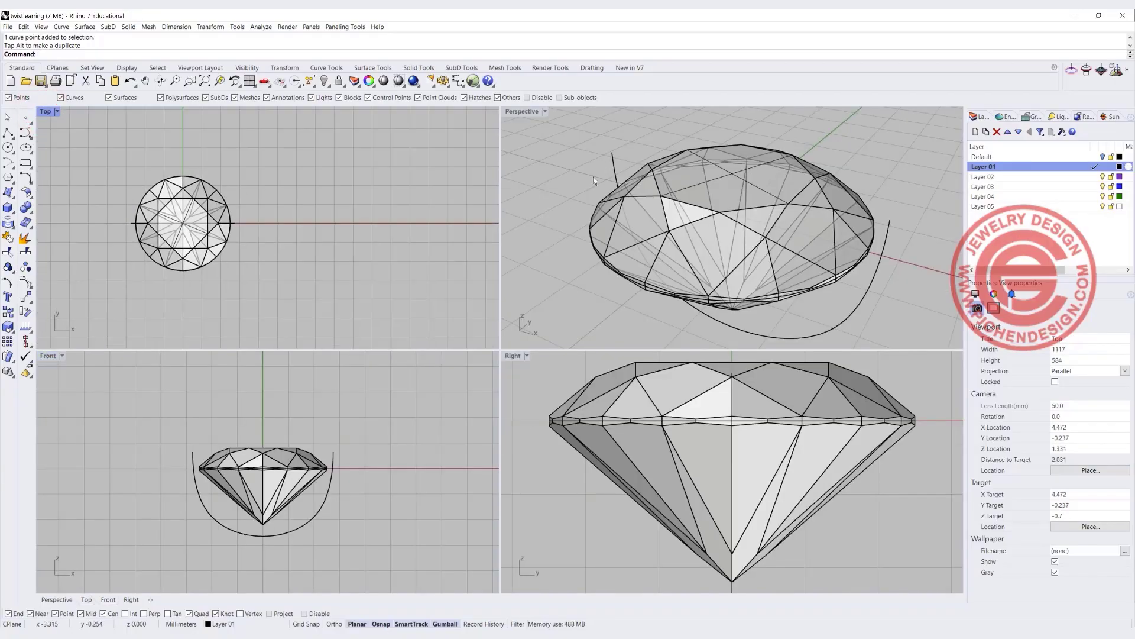
left_click(610, 161)
scroll(311, 186, "down", 2)
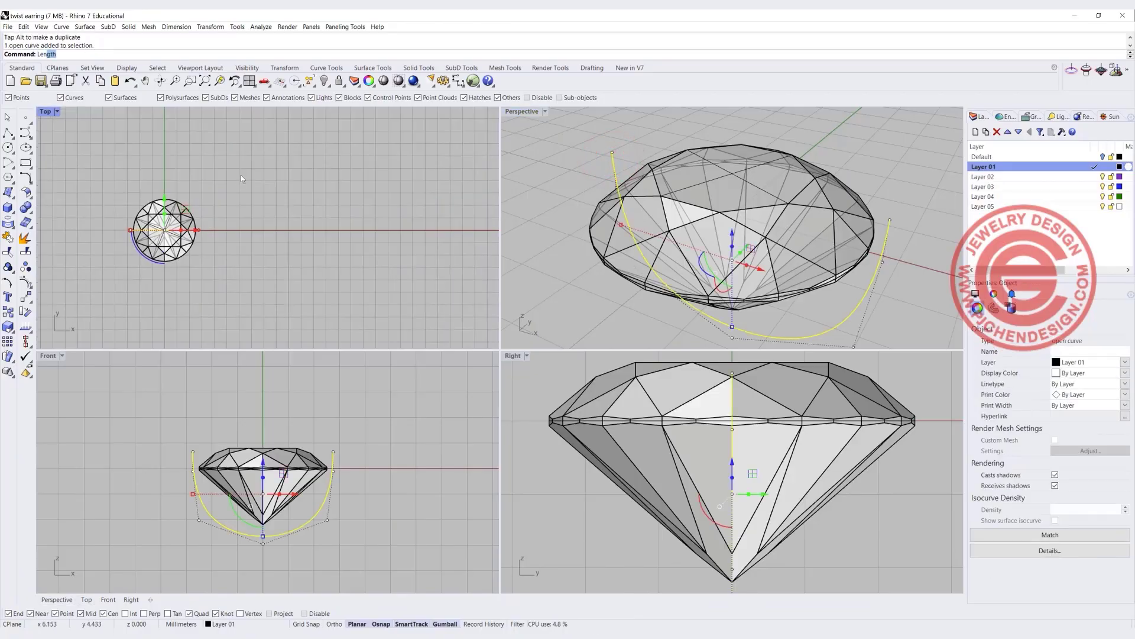
key("Return")
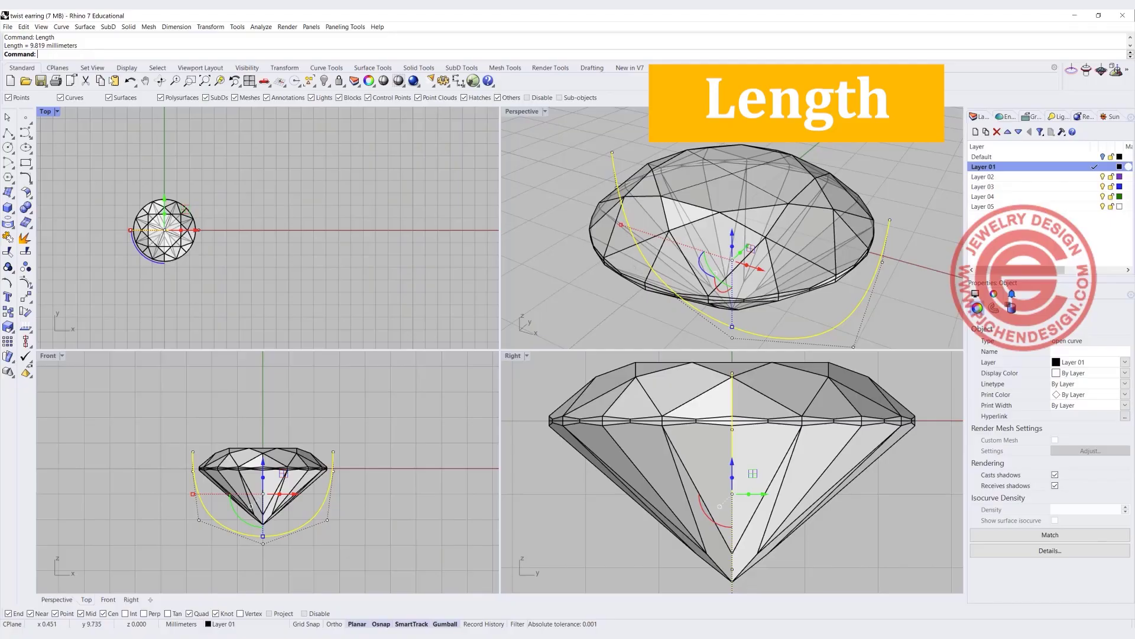
double_click(37, 46)
key("ctrl+c")
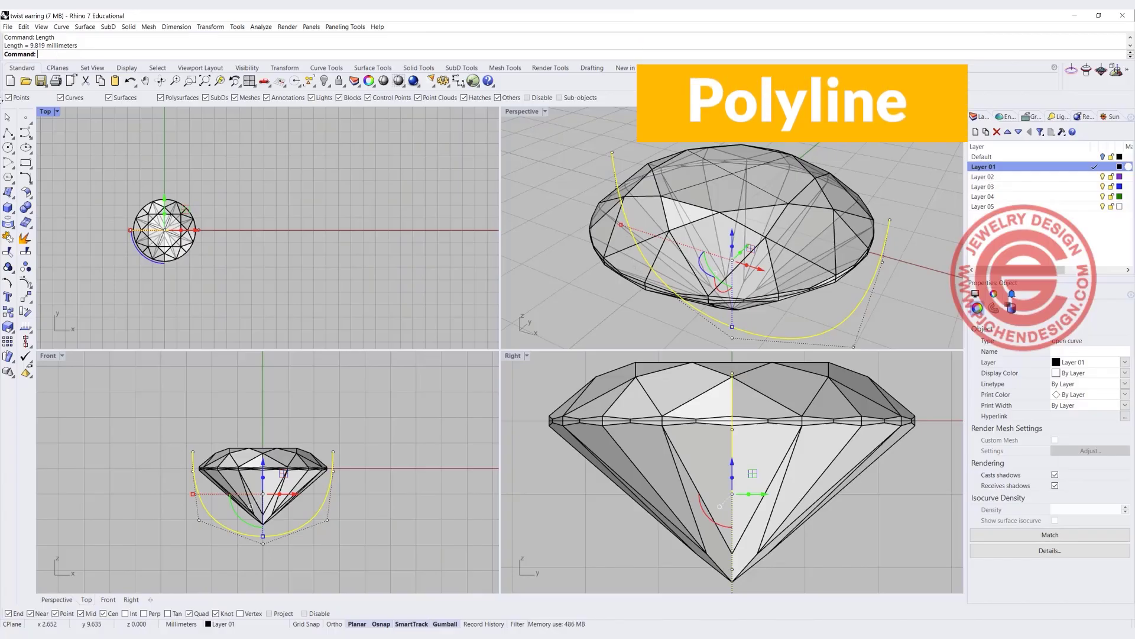
- Draw a horizontal 9.819 mm polyline beside the stone in the Top view, with Ortho on
left_click(7, 129)
left_click(249, 163)
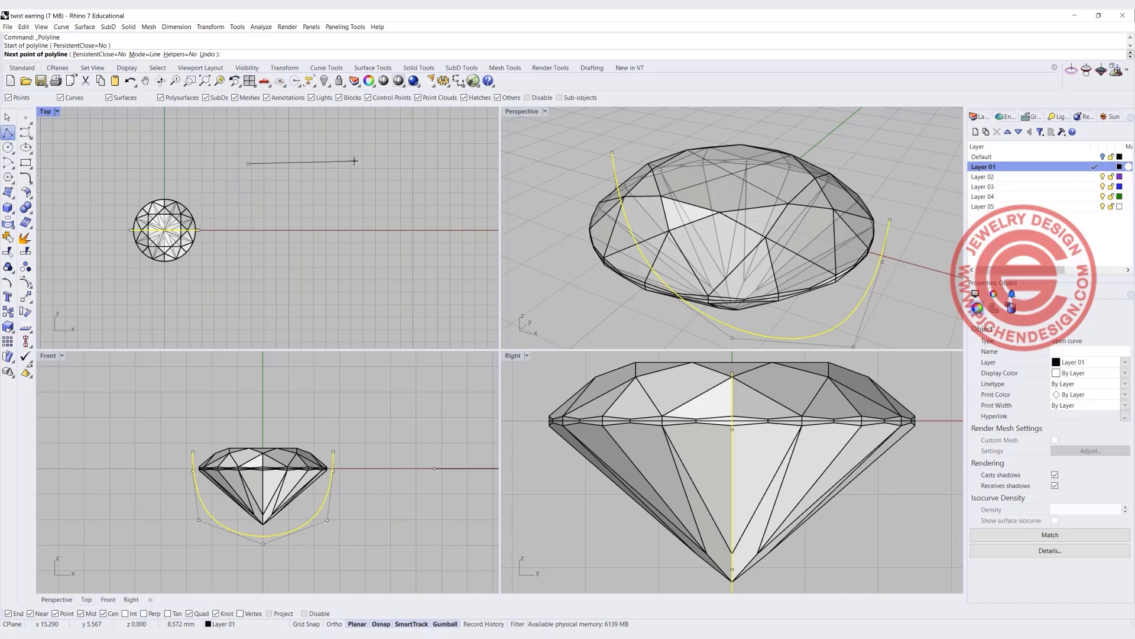
key("ctrl+v")
key("Return")
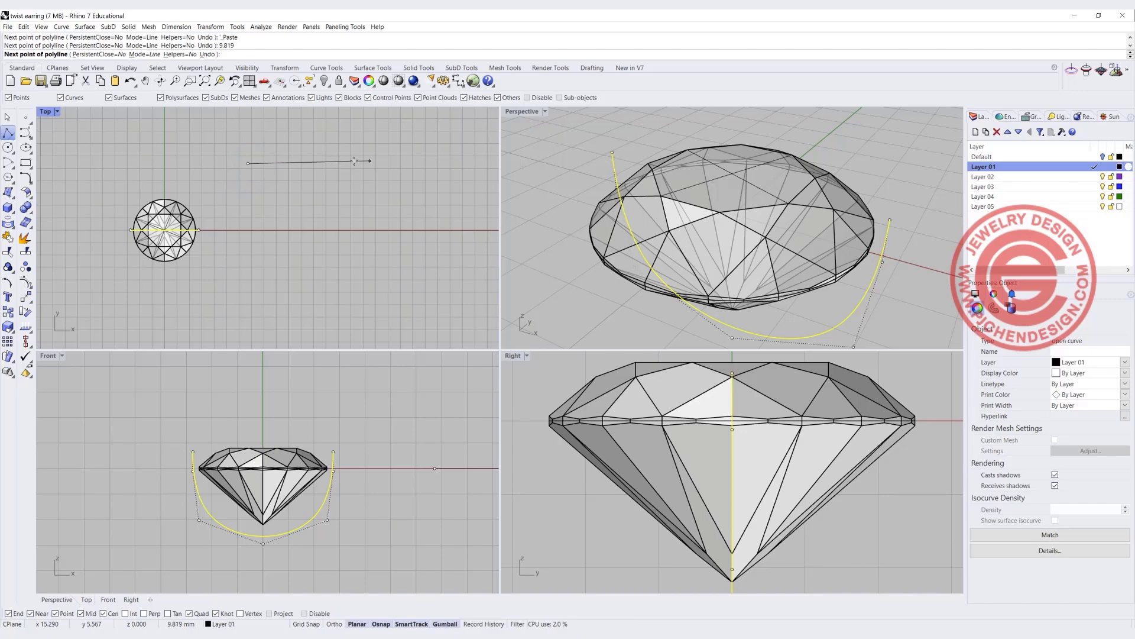
key("F8")
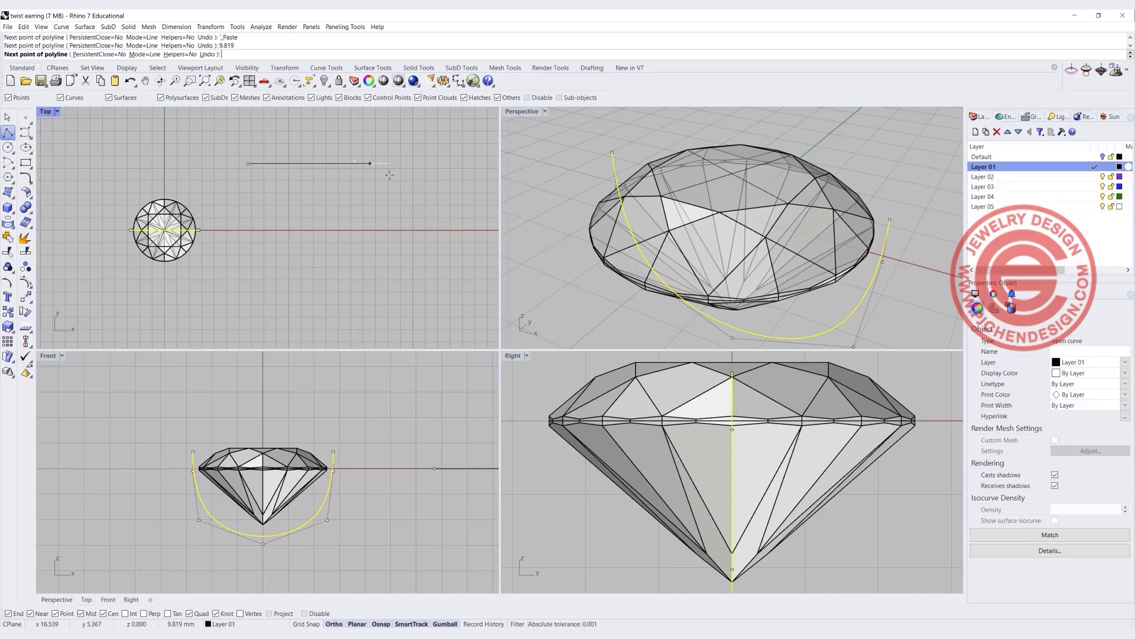
left_click(390, 173)
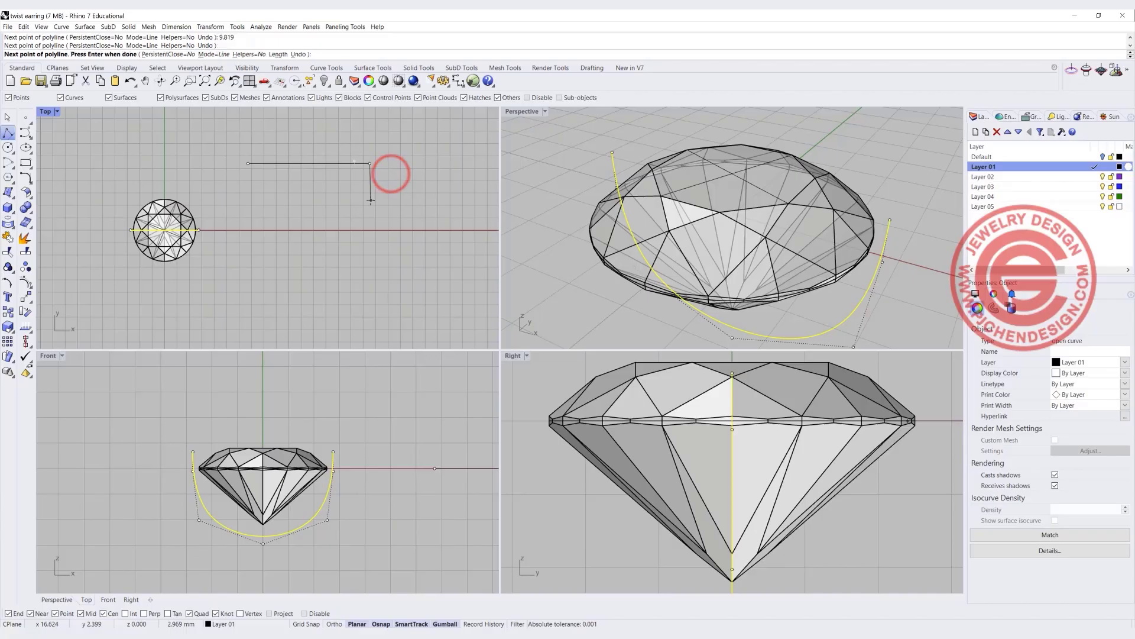
right_click(324, 191)
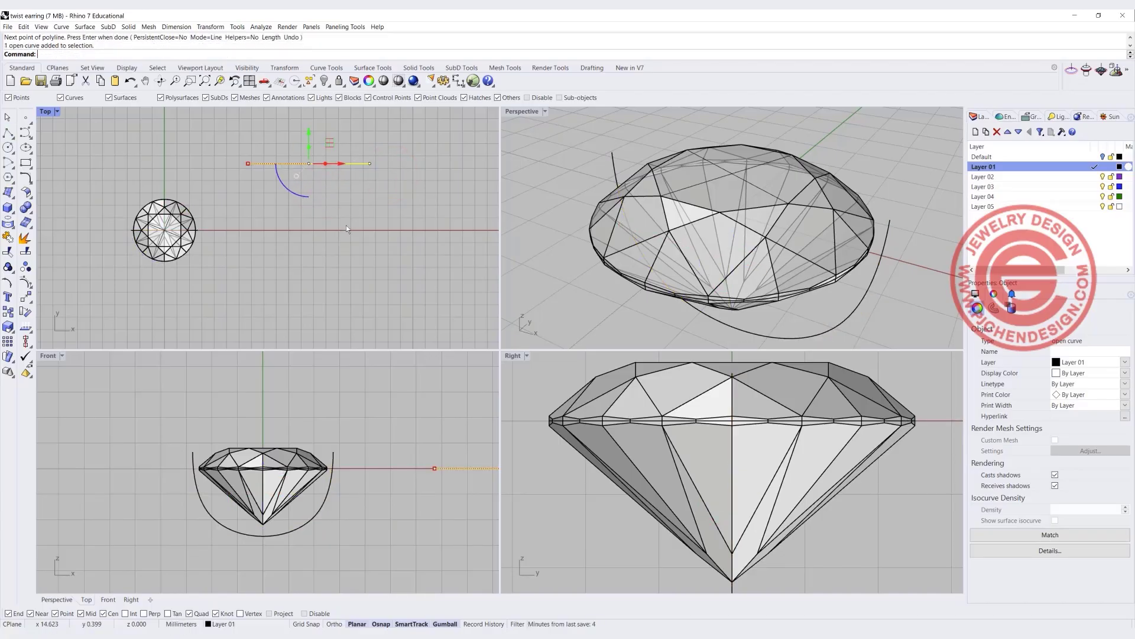
scroll(710, 453, "down", 5)
left_click(831, 481)
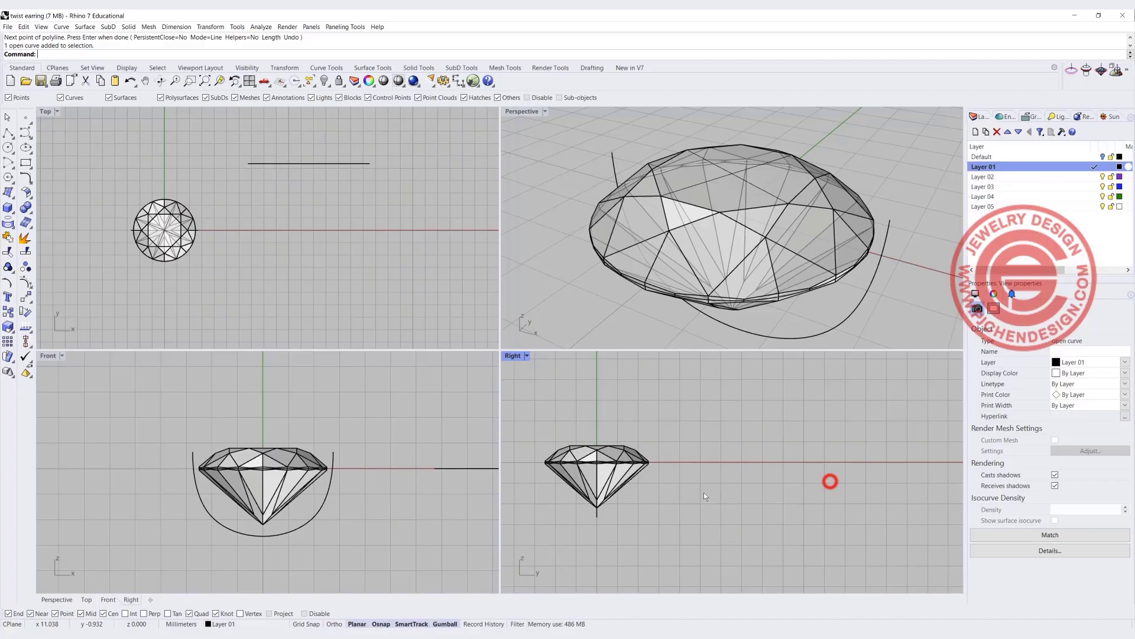
- In the Right view, draw a small circle centred on the line's end and shift it slightly up-right
scroll(706, 442, "up", 2)
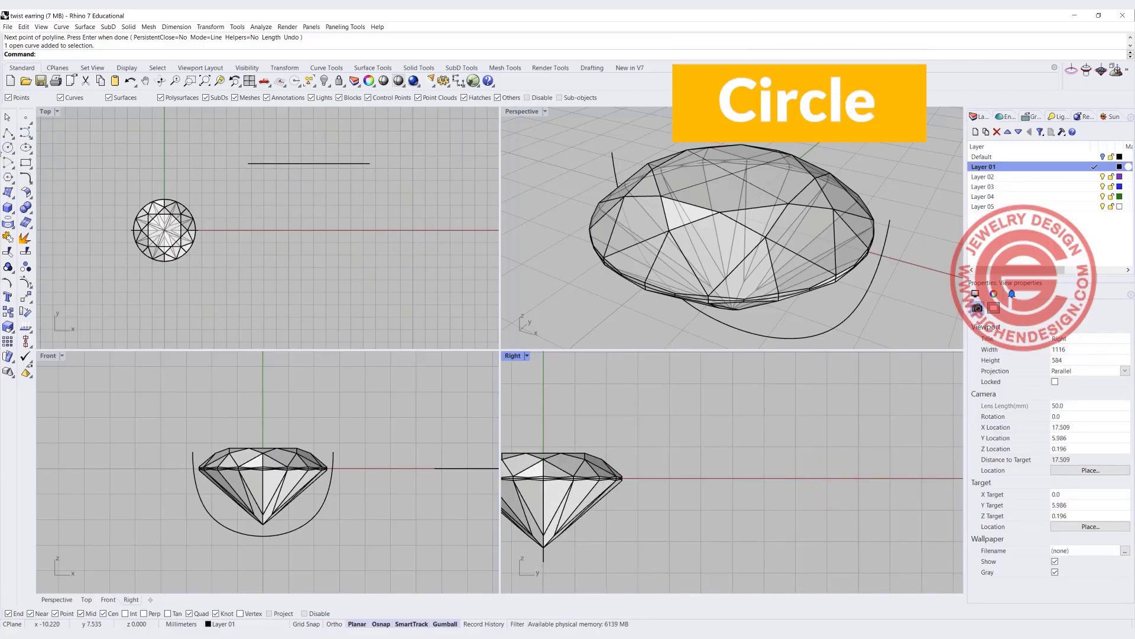
left_click(8, 146)
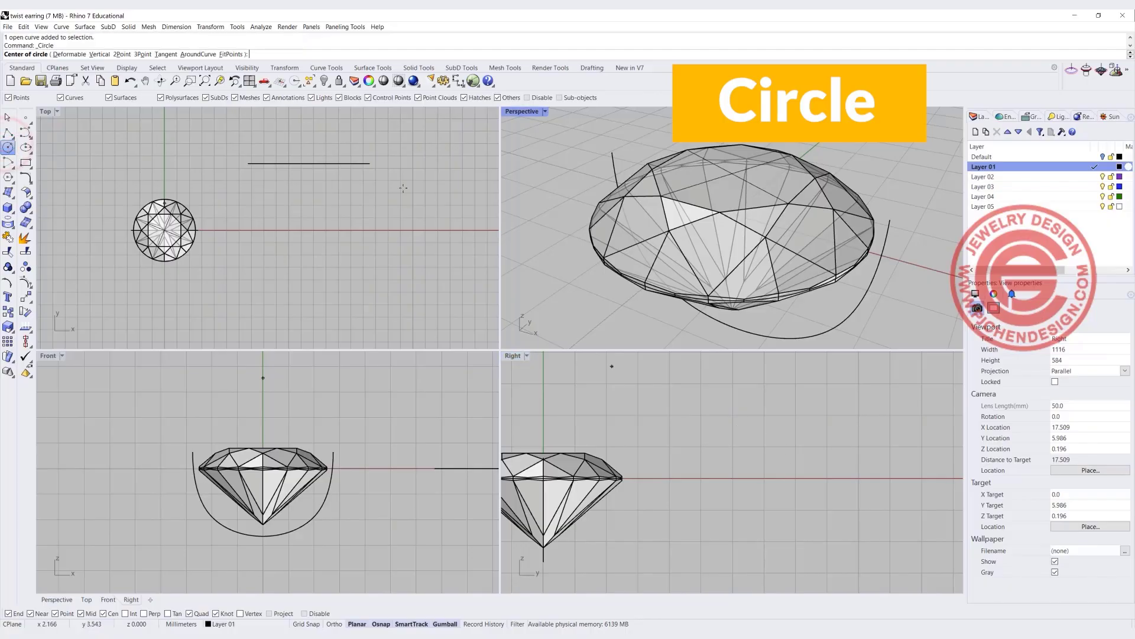
left_click(374, 163)
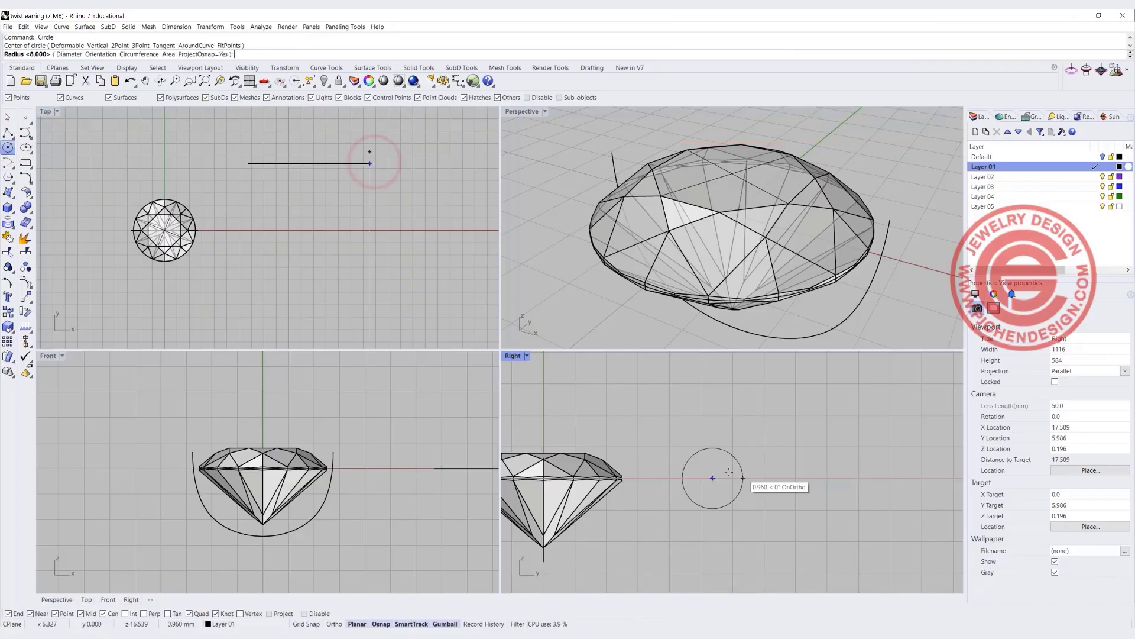
scroll(723, 477, "up", 2)
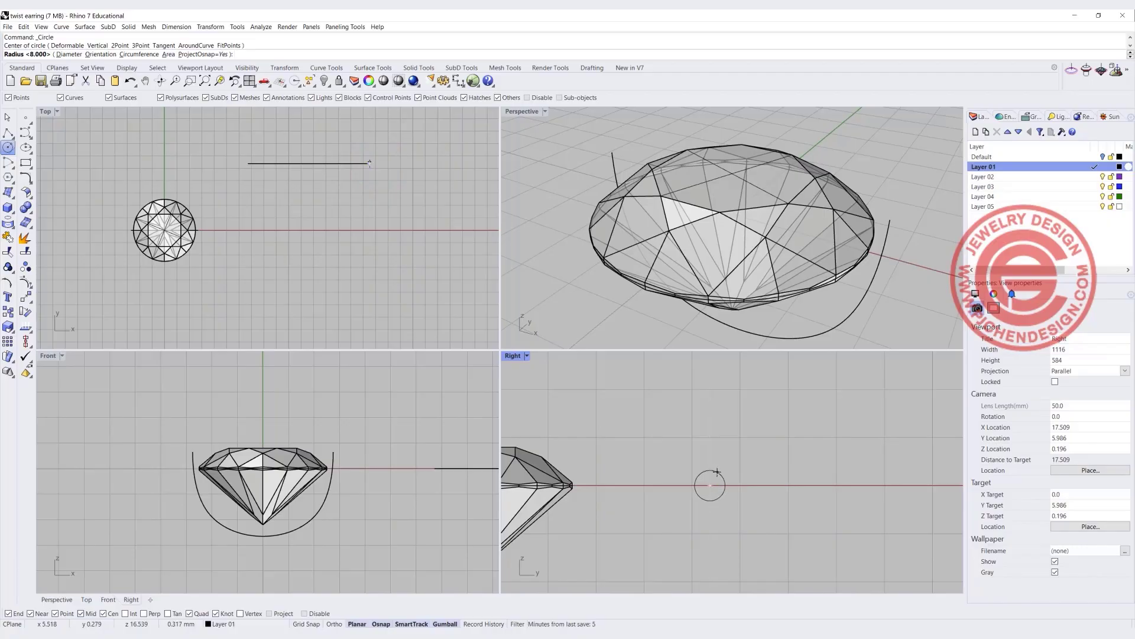
left_click(717, 472)
scroll(719, 472, "up", 3)
right_click_drag(721, 481, 697, 446)
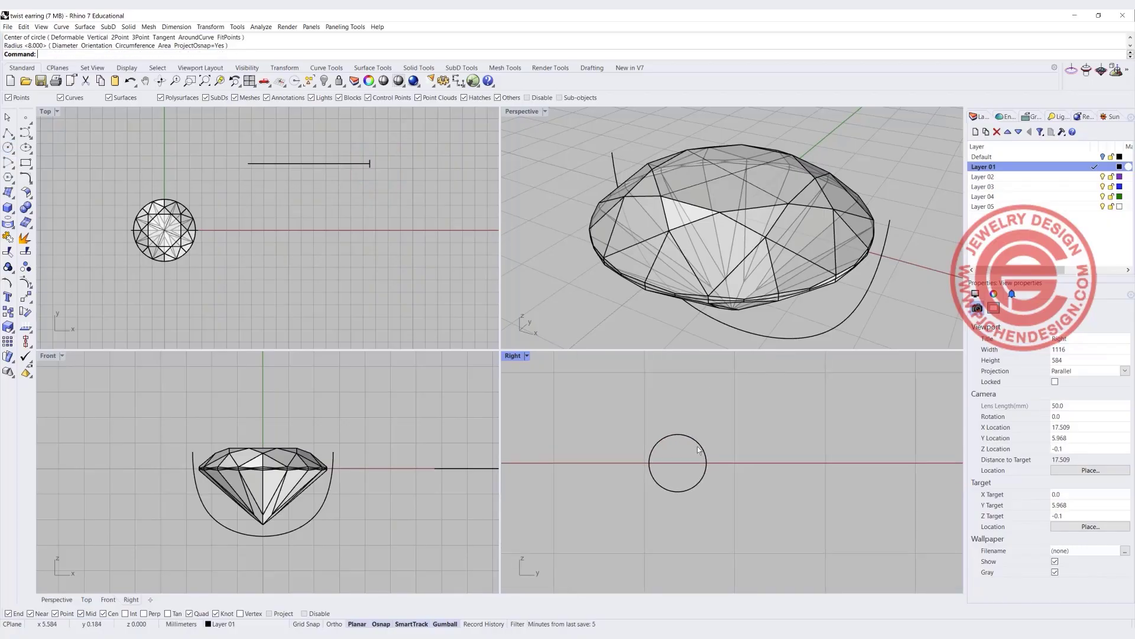
left_click(700, 474)
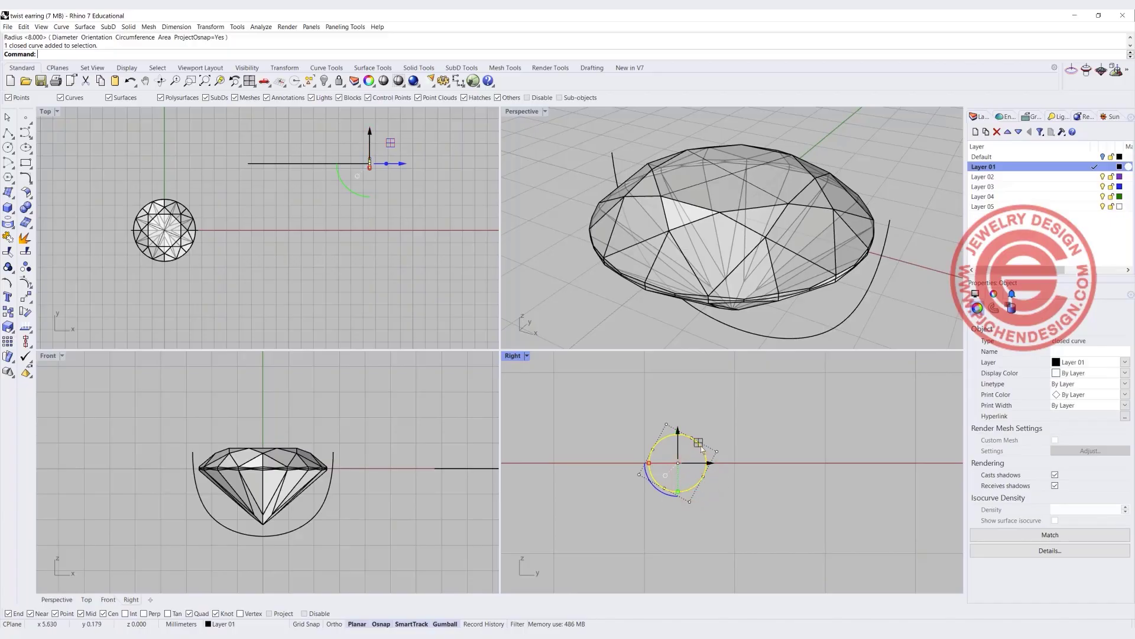
left_click_drag(701, 445, 713, 431)
- Polar-array the circle into 3 copies over 360° around the line's end with Record History, then nudge one to test
type("Arry")
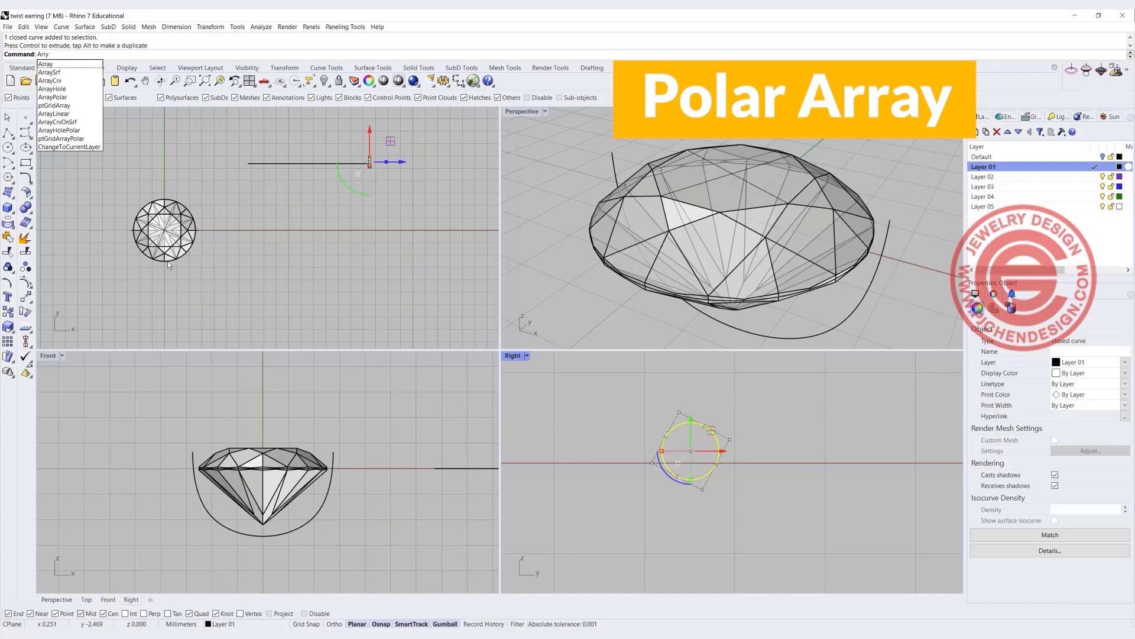
left_click(62, 97)
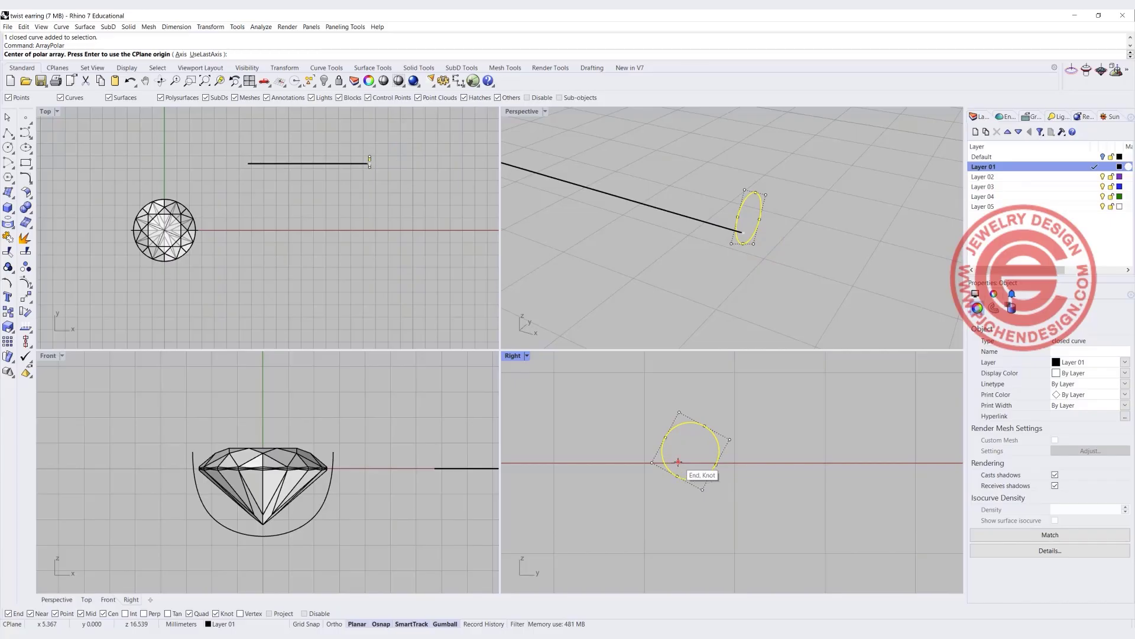
left_click(678, 462)
key("Return")
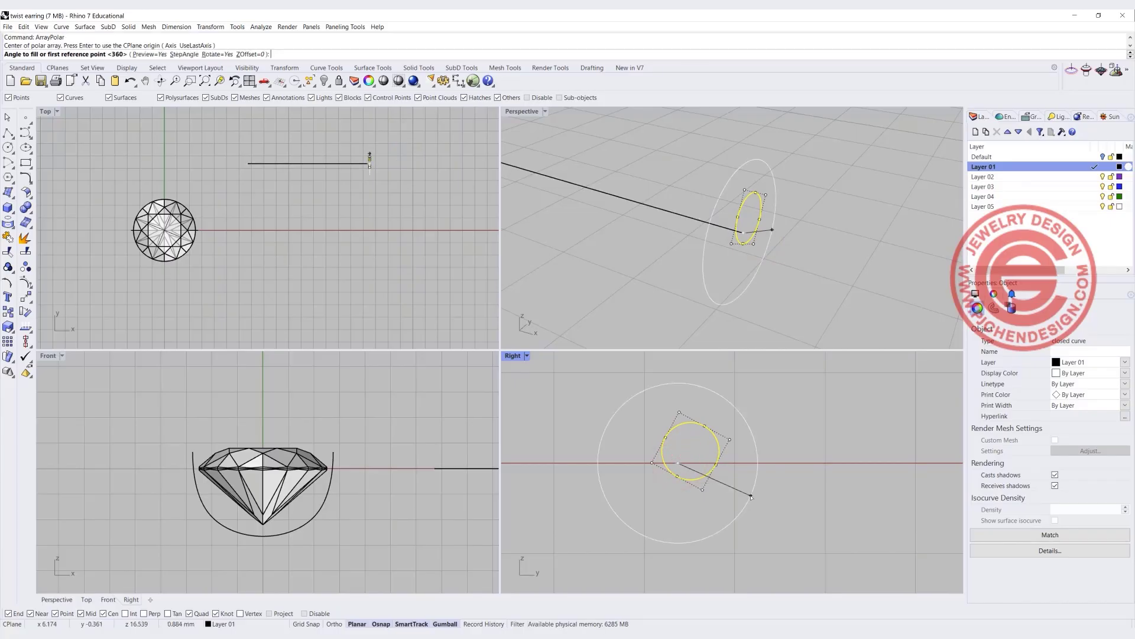
key("Return")
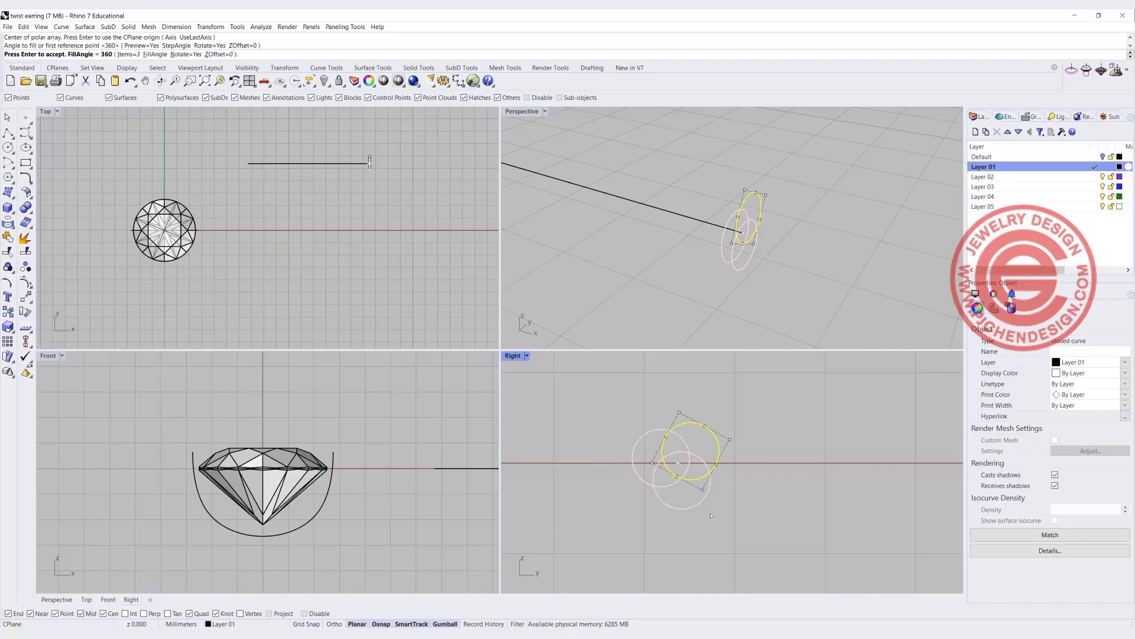
left_click(476, 623)
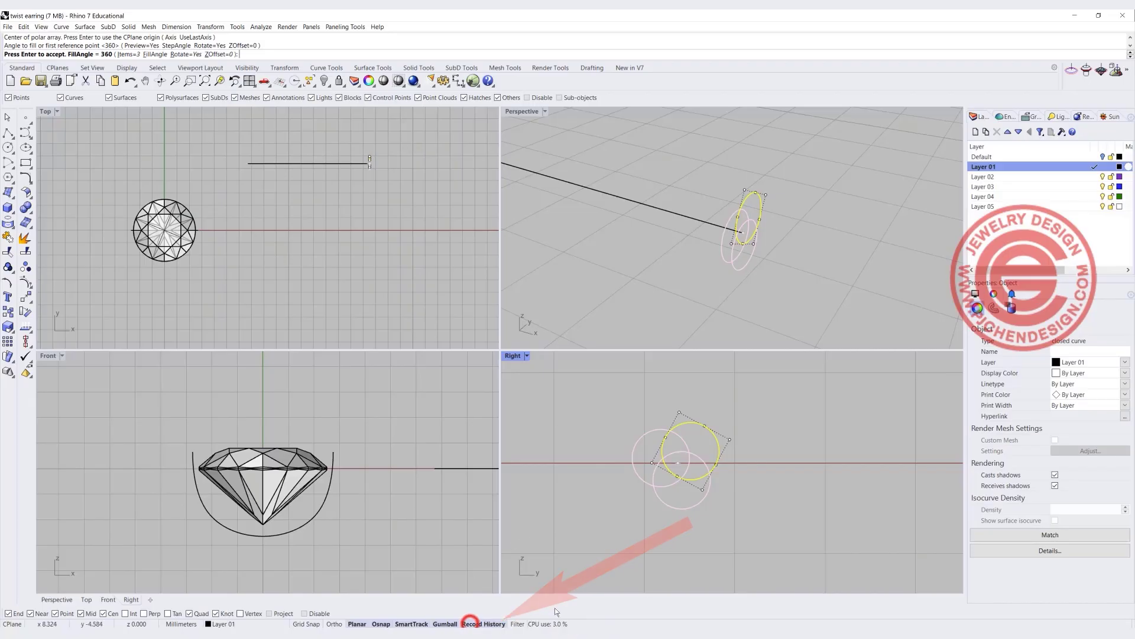
key("Return")
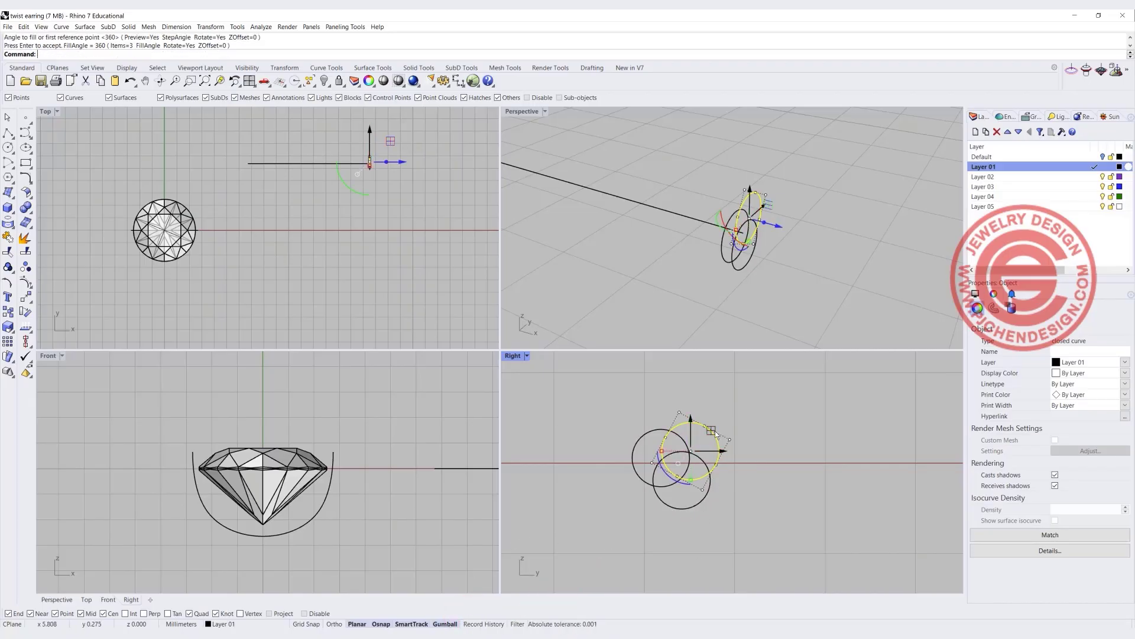
left_click(721, 430)
left_click(715, 436)
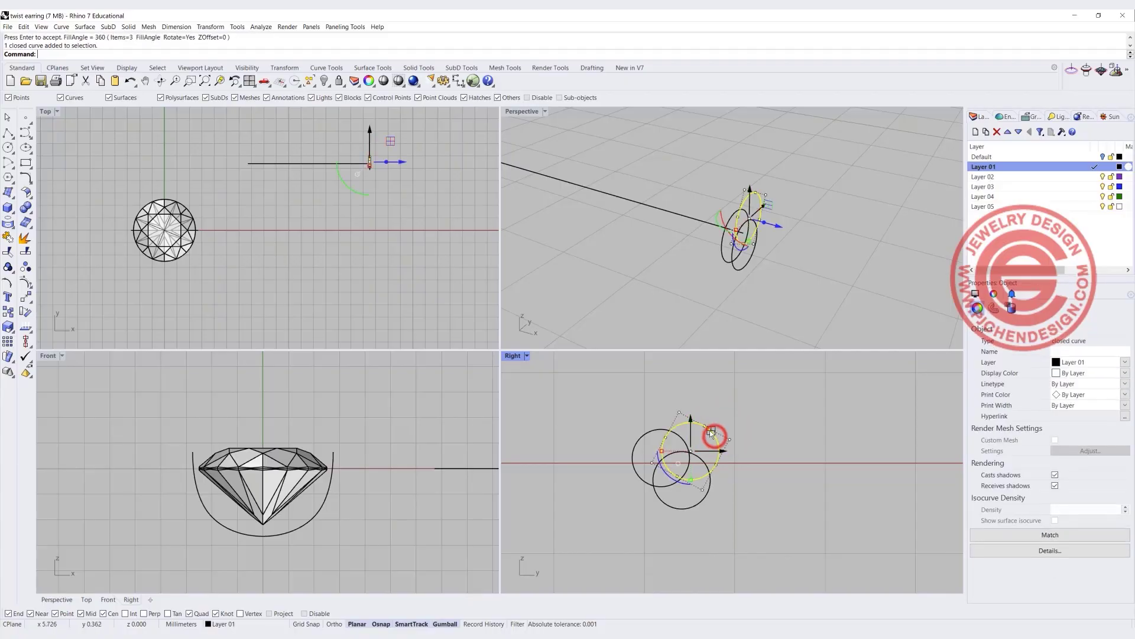
left_click_drag(715, 436, 715, 430)
left_click(779, 491)
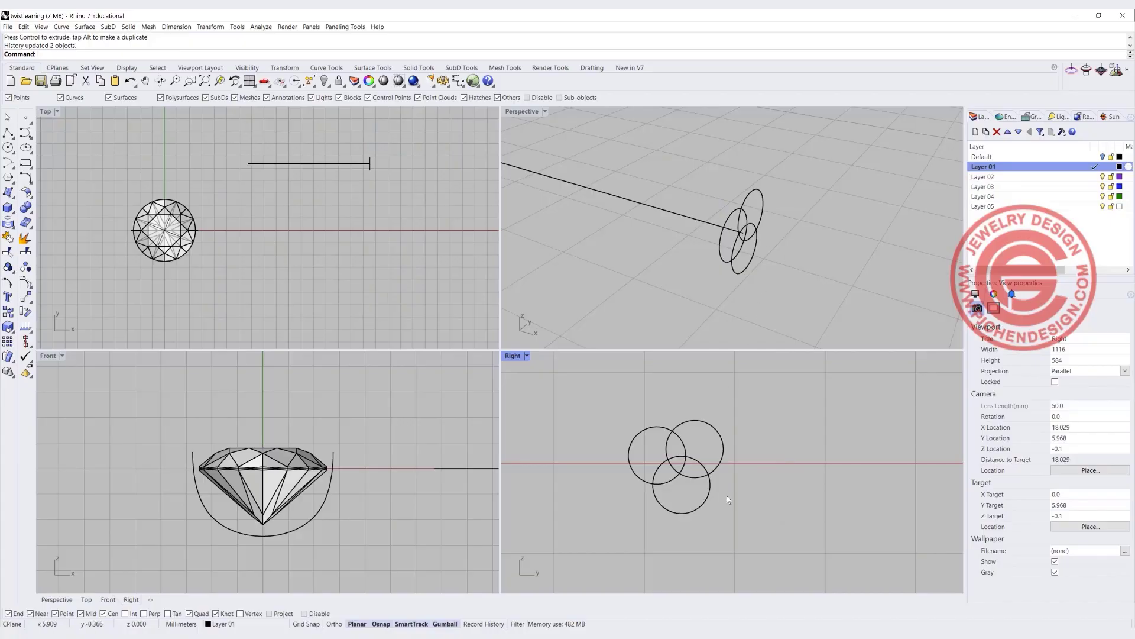
- Trim the overlapping inner arcs and join the three circles into one three-lobed profile
left_click_drag(728, 500, 621, 411)
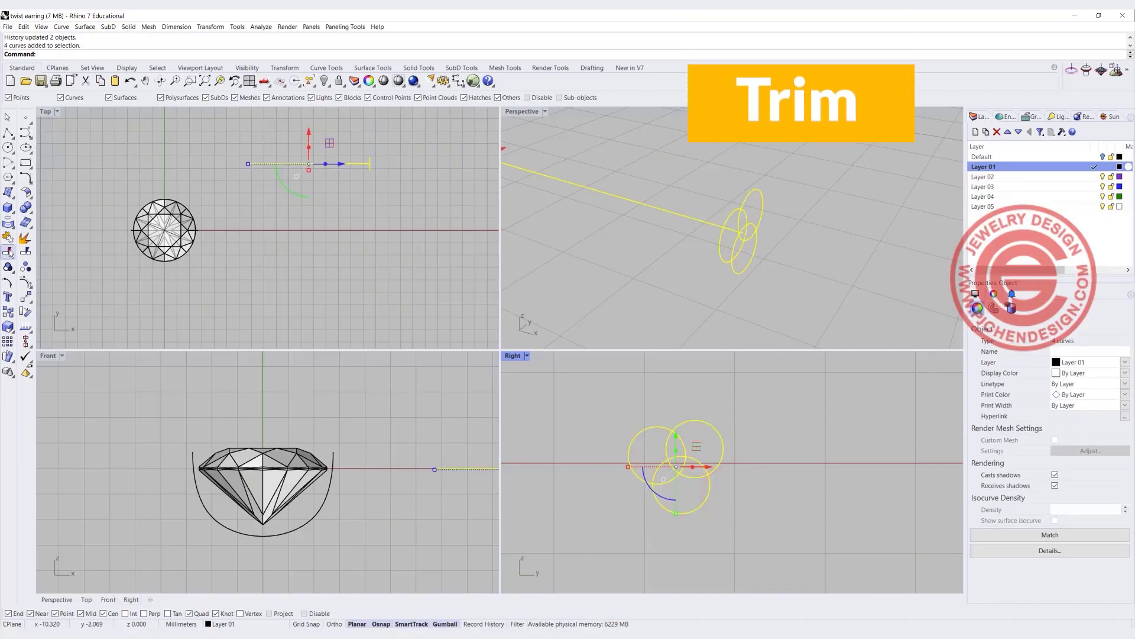
left_click(9, 252)
left_click(683, 451)
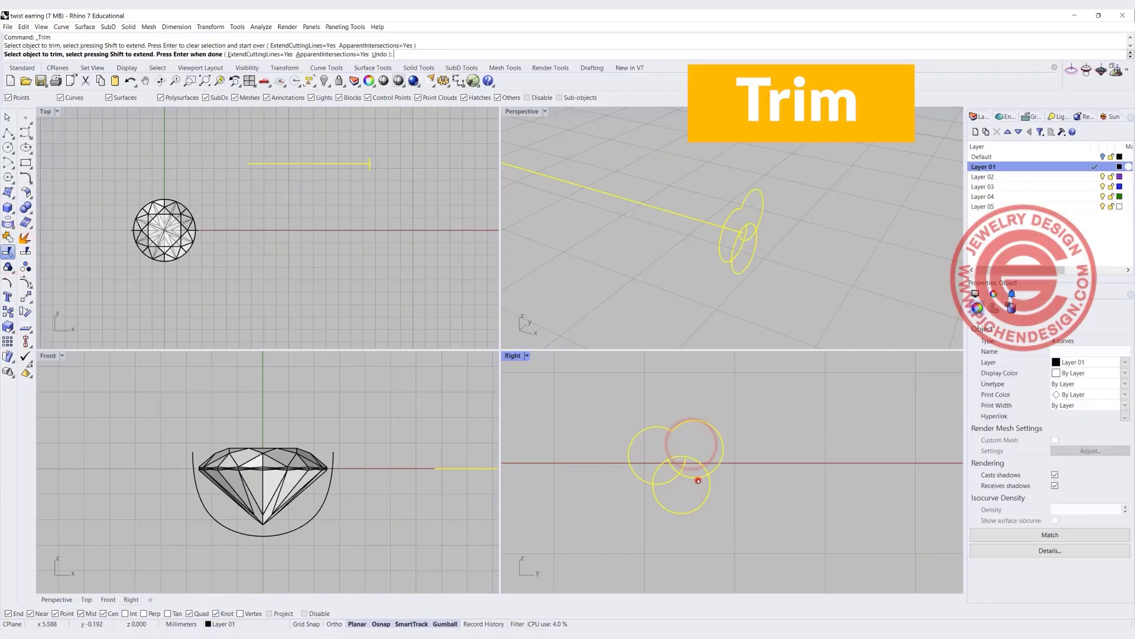
left_click(695, 478)
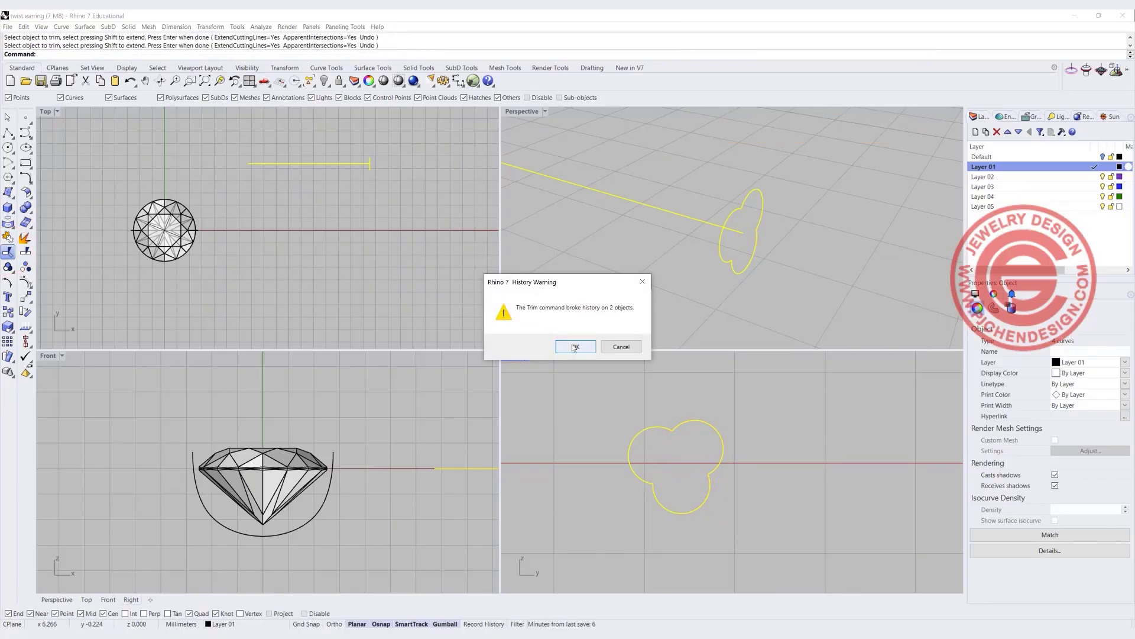
left_click(570, 342)
left_click(7, 234)
left_click(868, 480)
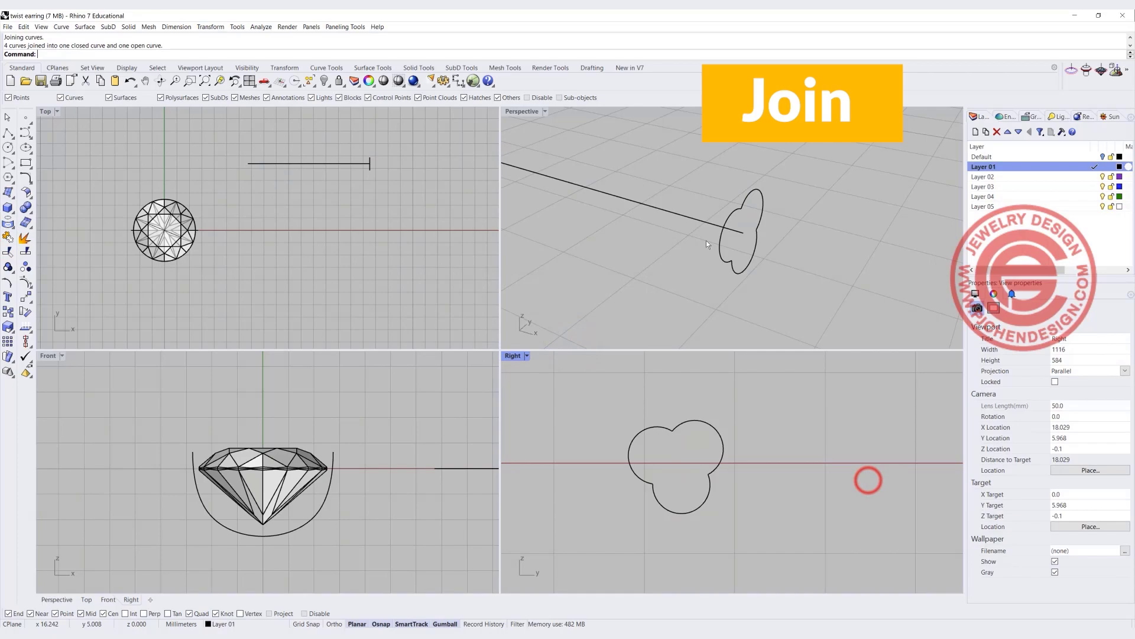
- Extrude the profile straight with BothSides=No to the guide line's end
left_click(382, 173)
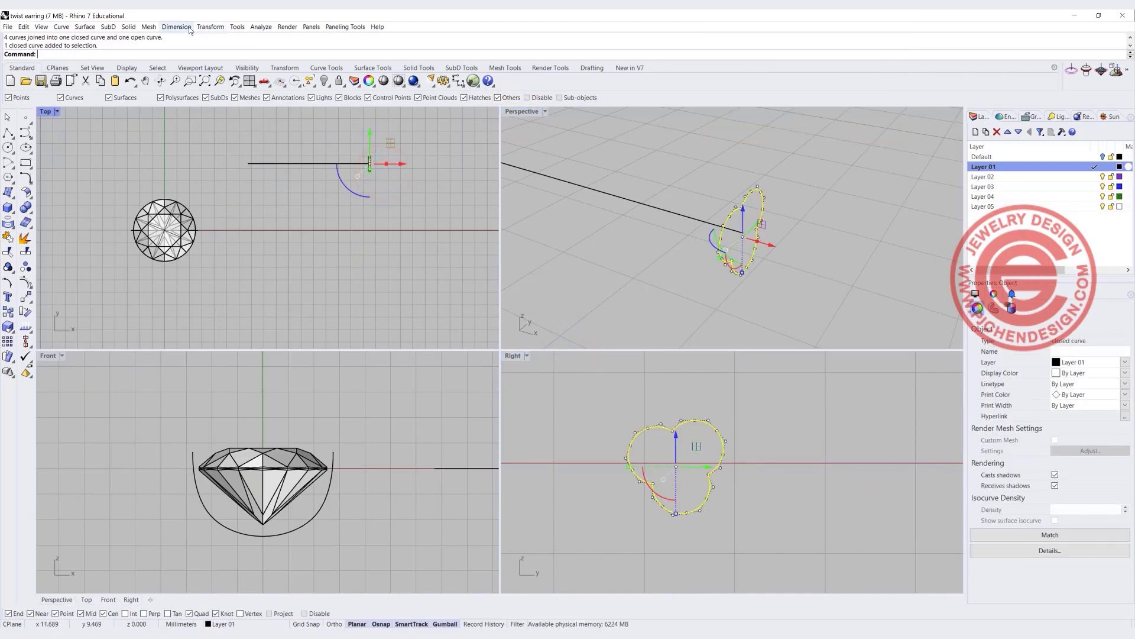
left_click(129, 27)
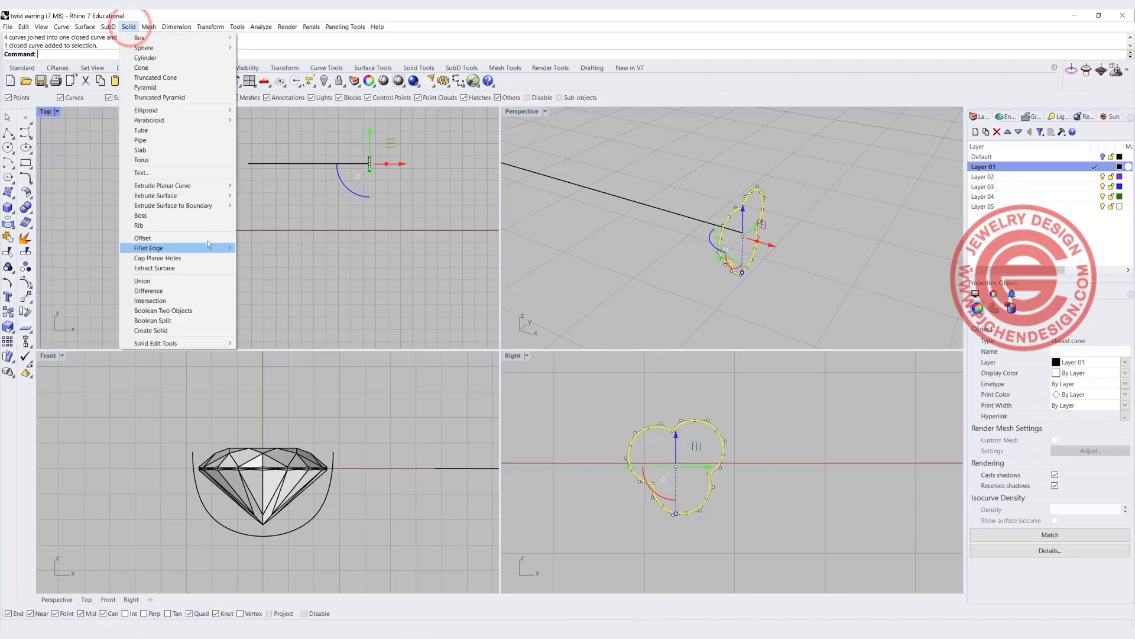
mouse_move(223, 191)
left_click(260, 186)
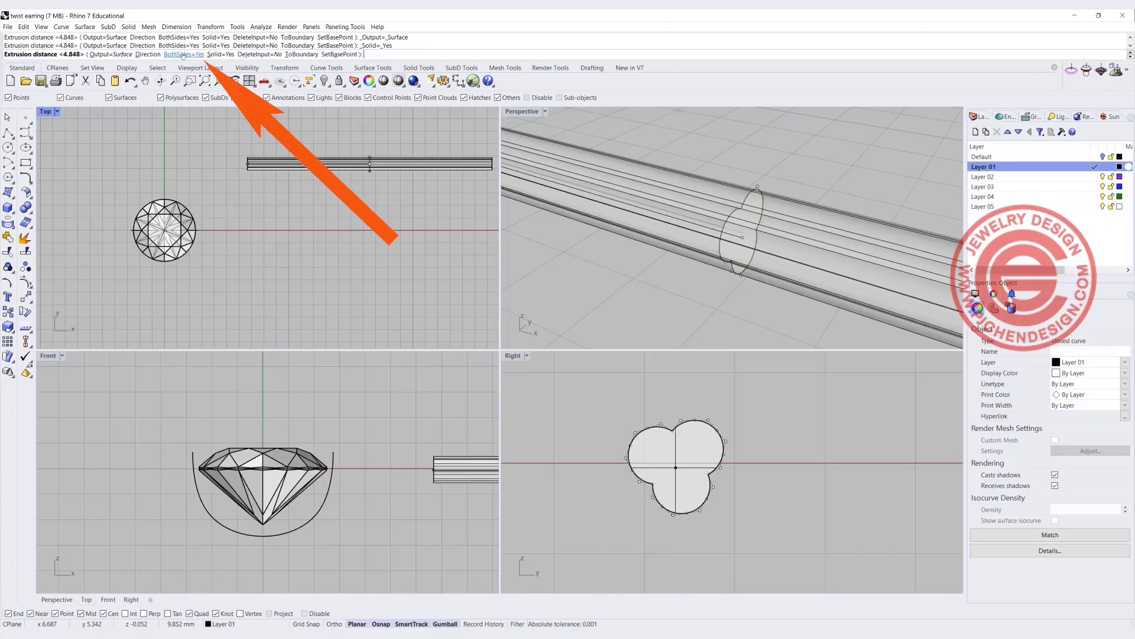
left_click(184, 55)
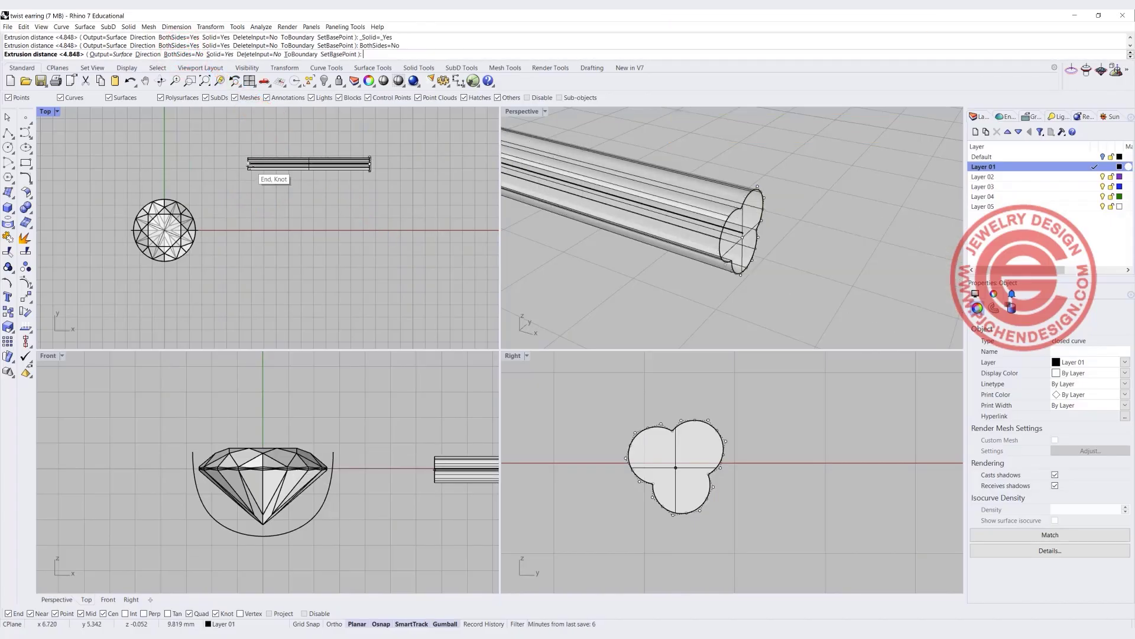
left_click(249, 164)
left_click(683, 293)
right_click_drag(683, 292, 659, 236)
scroll(730, 254, "down", 3)
right_click_drag(729, 254, 715, 216)
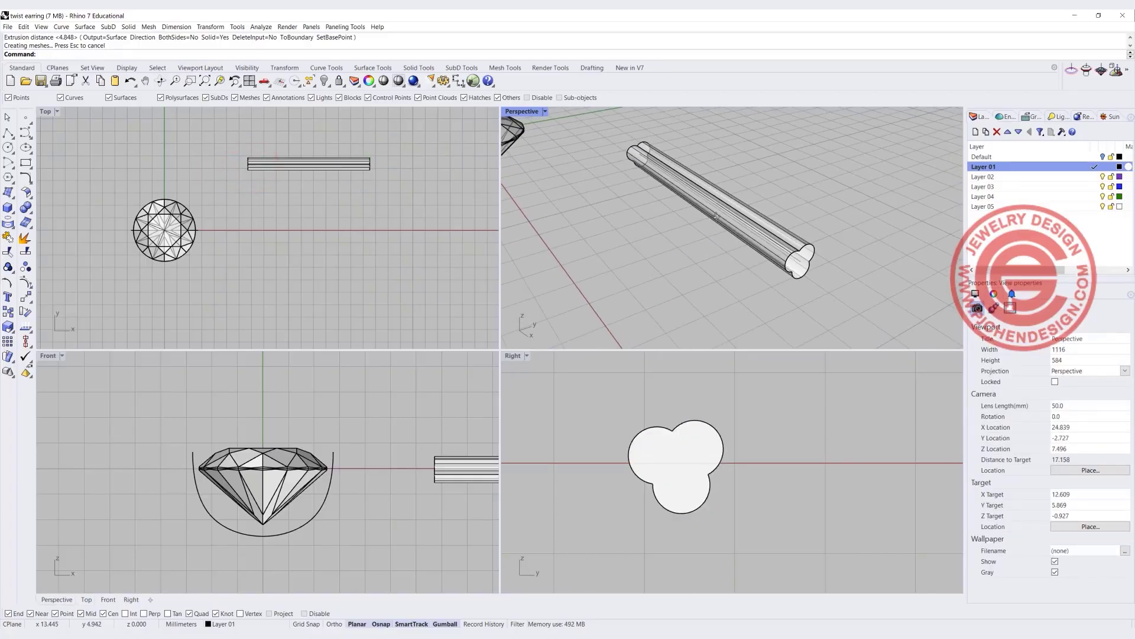
- Select the rod and start Twist, but cancel the first axis attempt
left_click(715, 215)
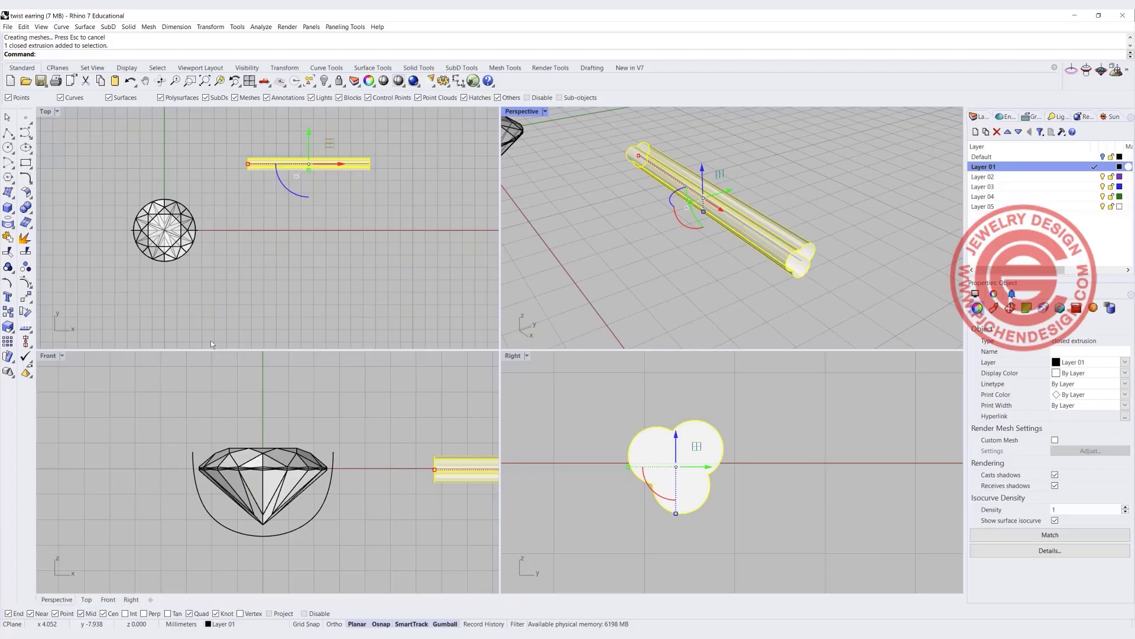
left_click(24, 299)
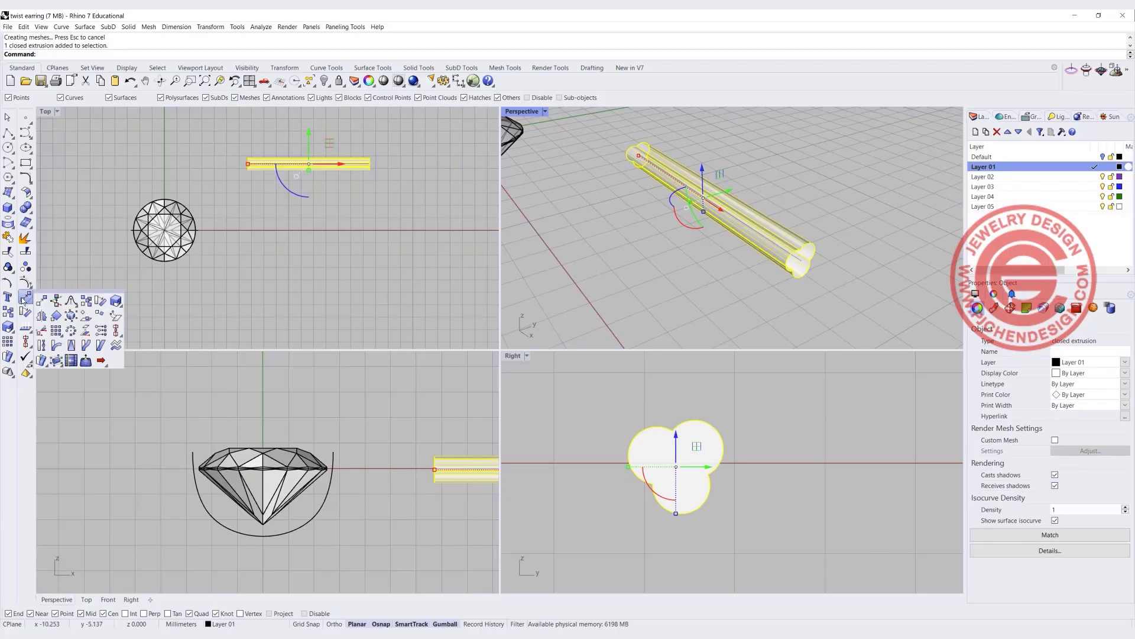
left_click(42, 346)
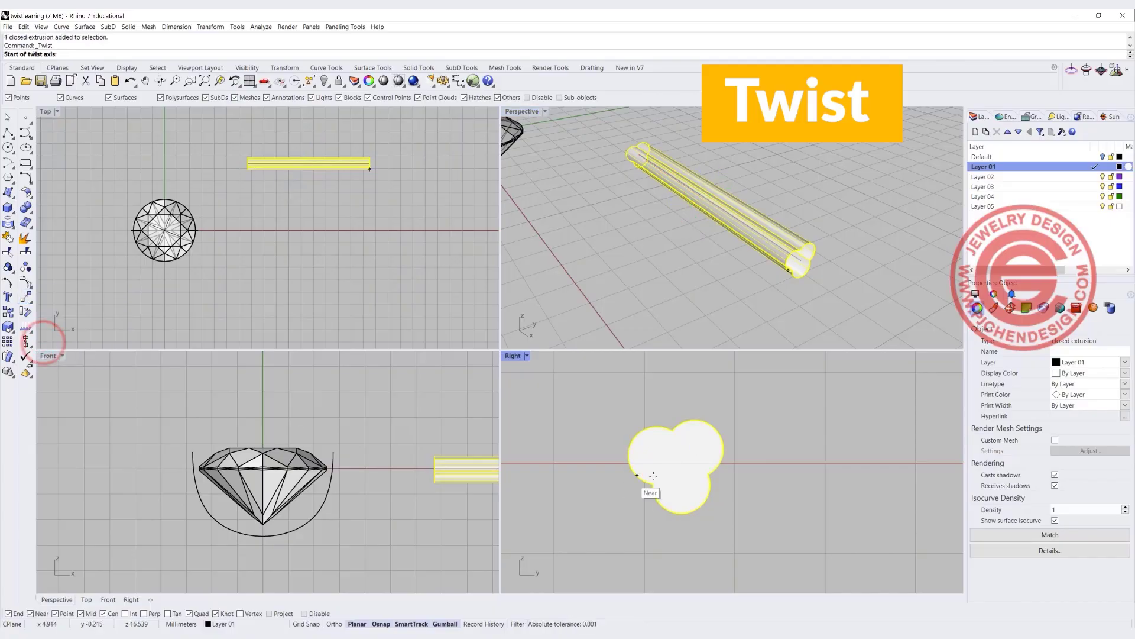
left_click(679, 464)
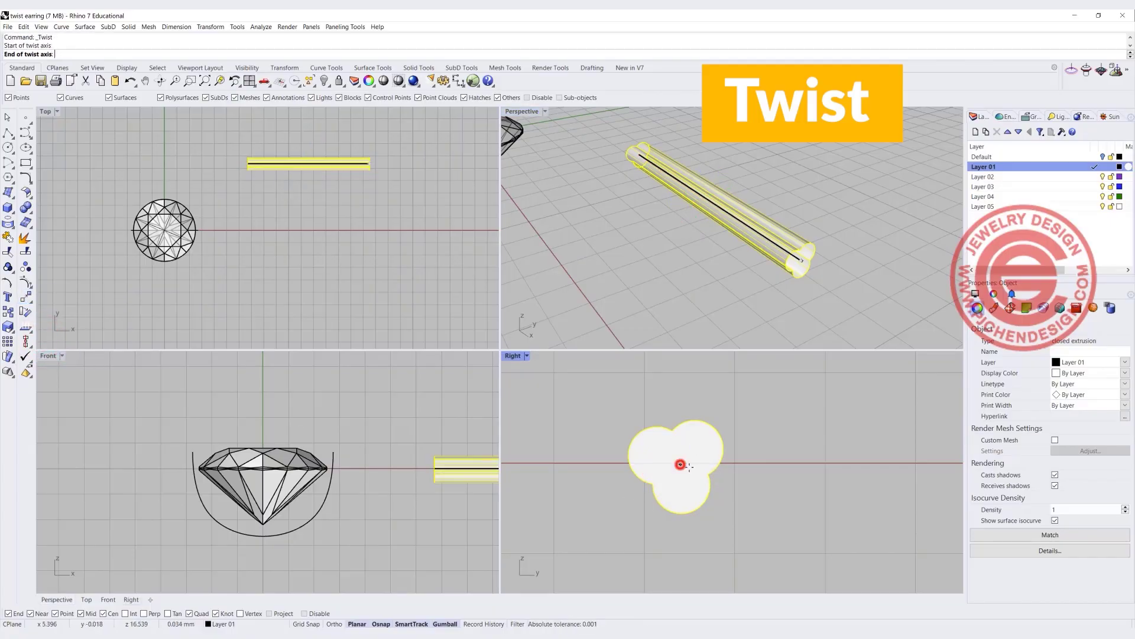
left_click(778, 463)
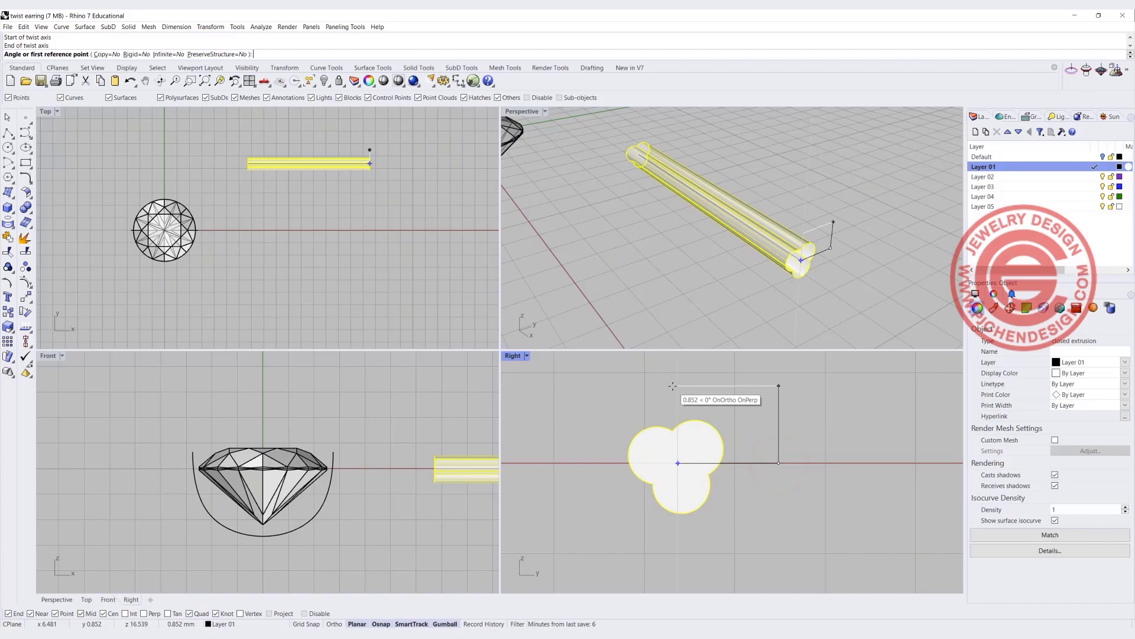
key("Escape")
- Twist the rod along an axis from the profile centre to its far end into a rope spiral
key("Return")
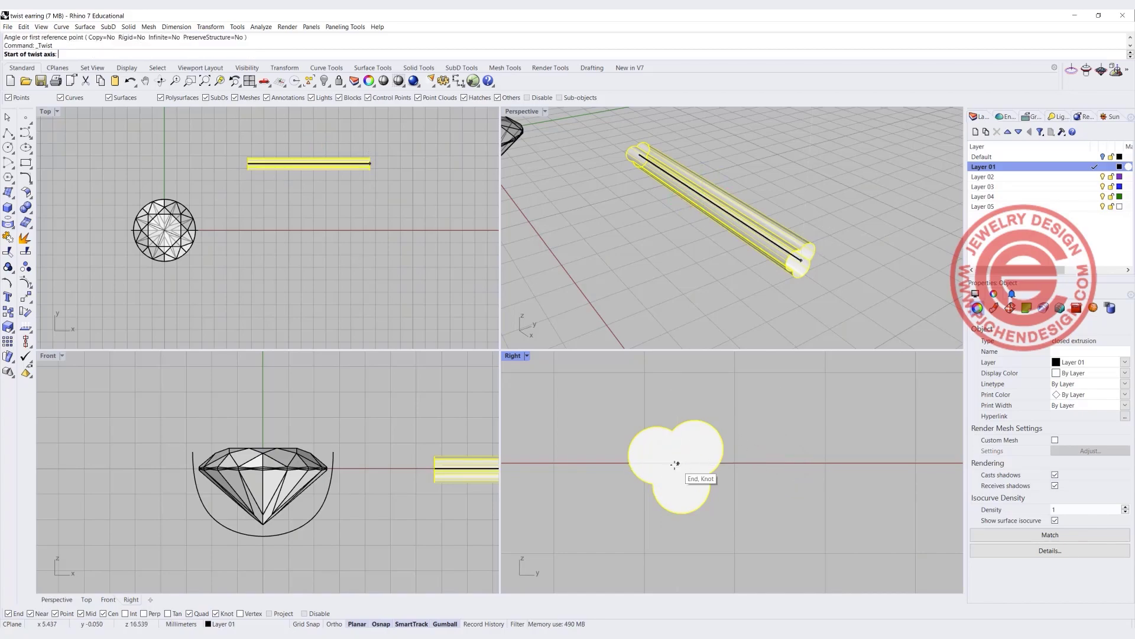
left_click(677, 463)
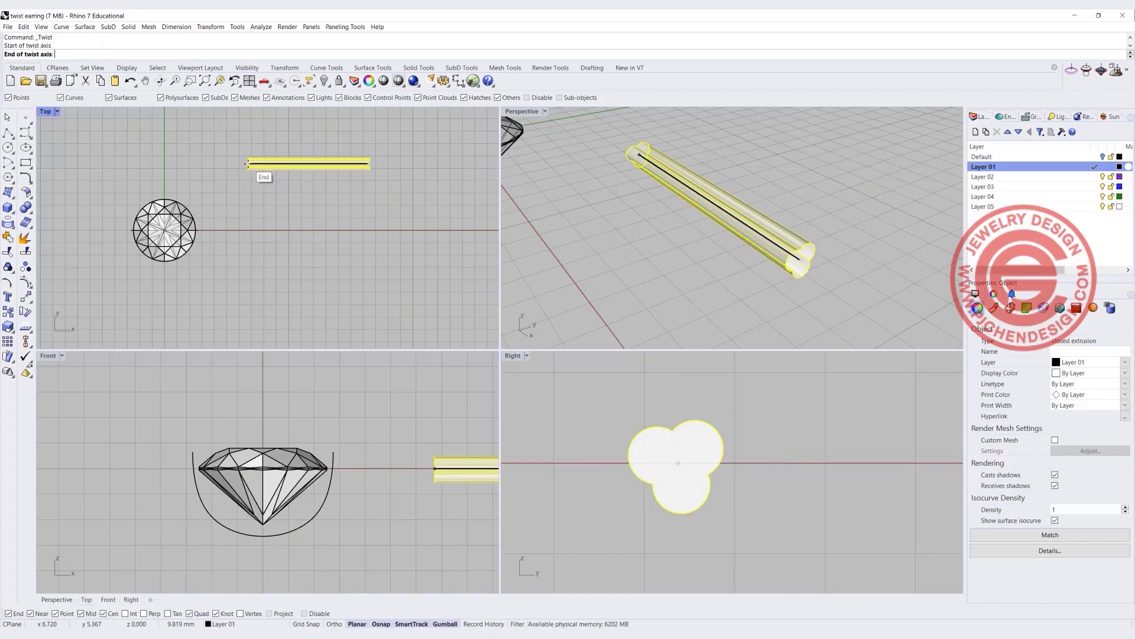
left_click(247, 163)
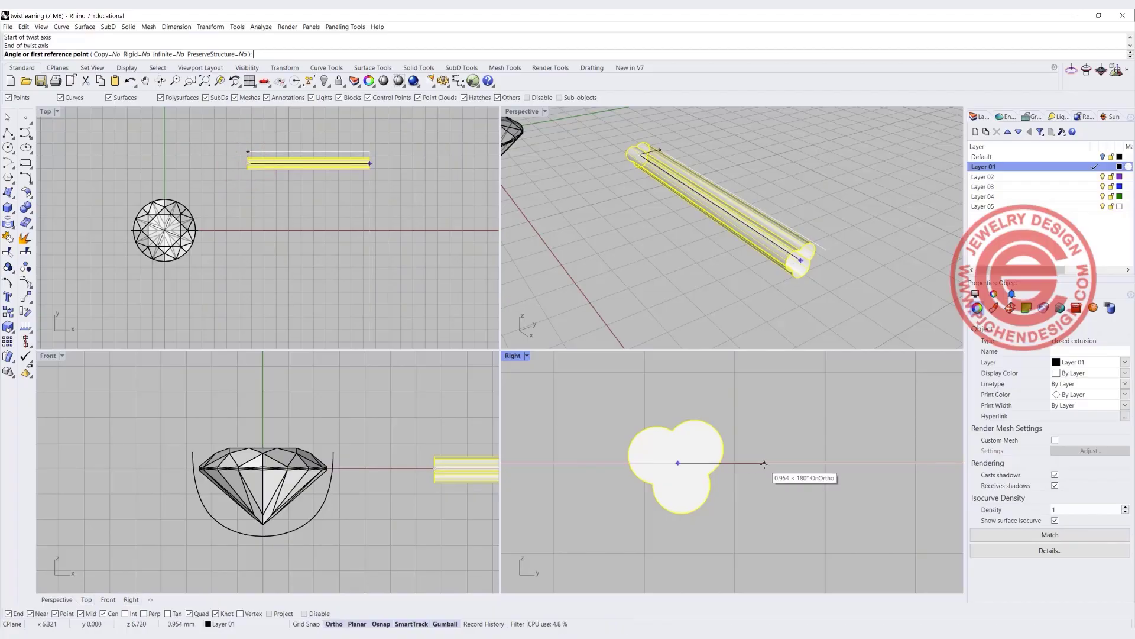
left_click(765, 463)
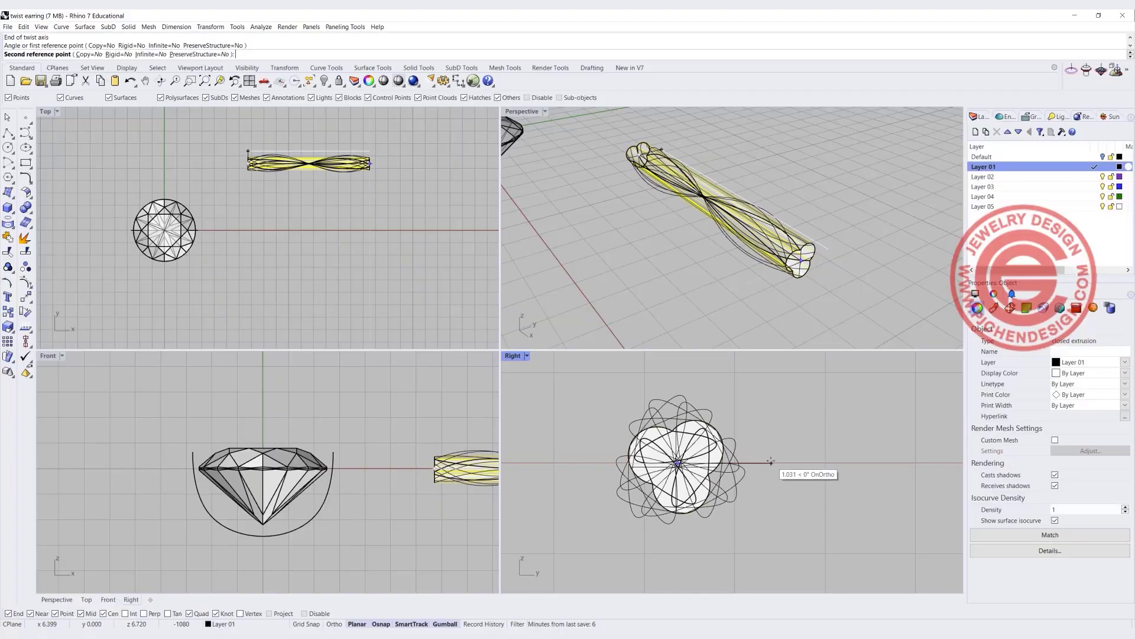
left_click(770, 461)
left_click(690, 310)
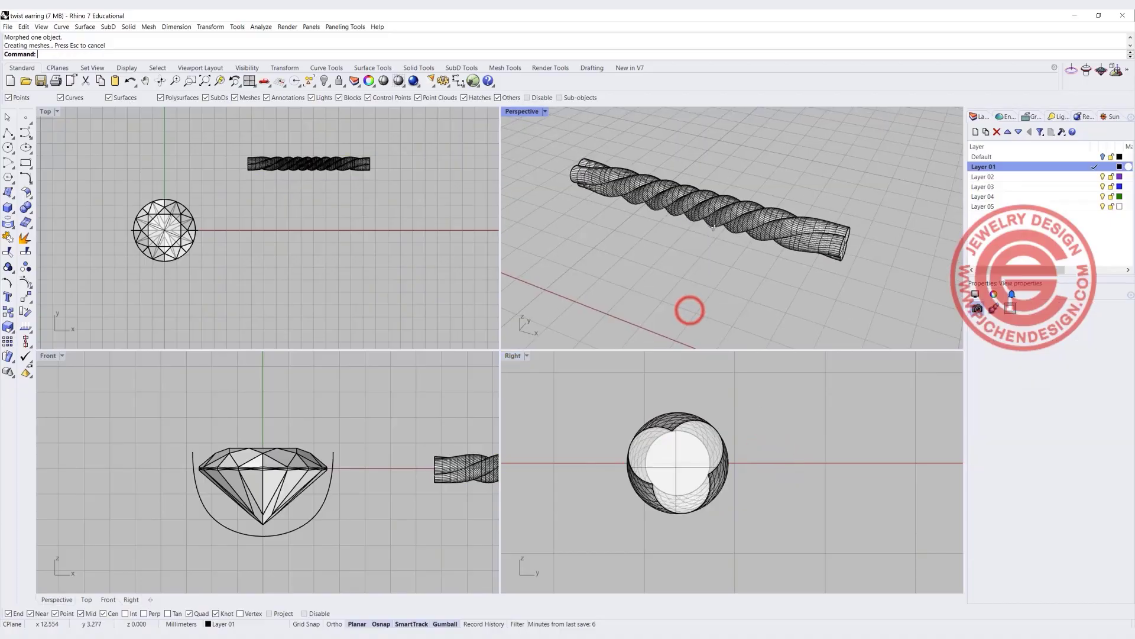
mouse_move(713, 228)
right_mouse_down()
mouse_move(751, 235)
mouse_move(742, 253)
mouse_move(718, 241)
right_mouse_up()
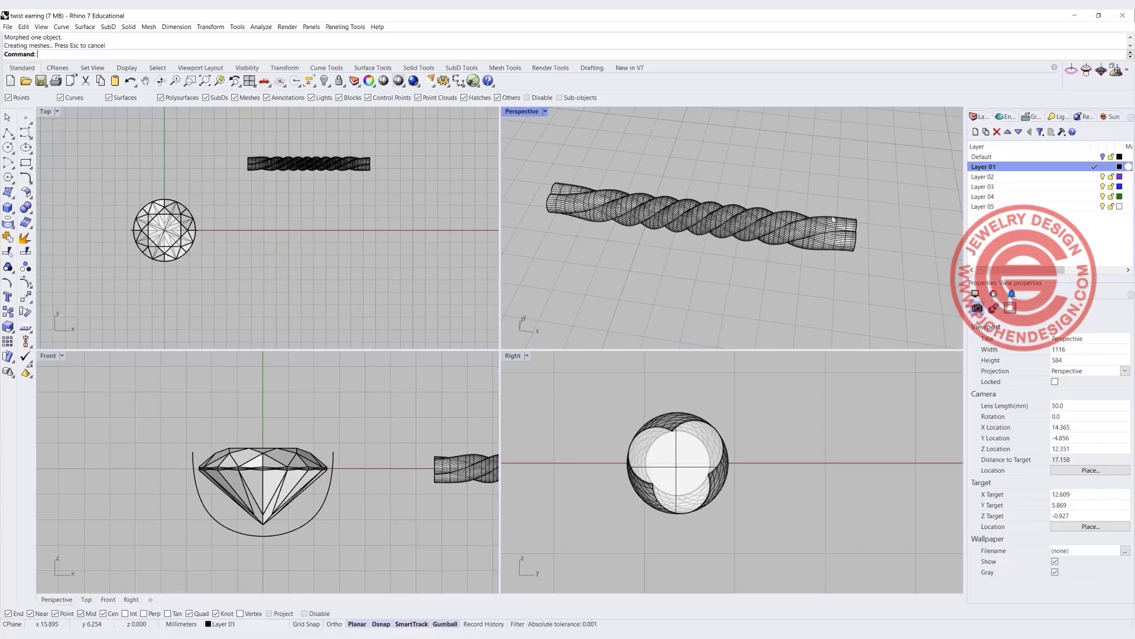
- Undo the partial twist and re-twist the tube end to end with Infinite=Yes into an even rope
key("ctrl+z")
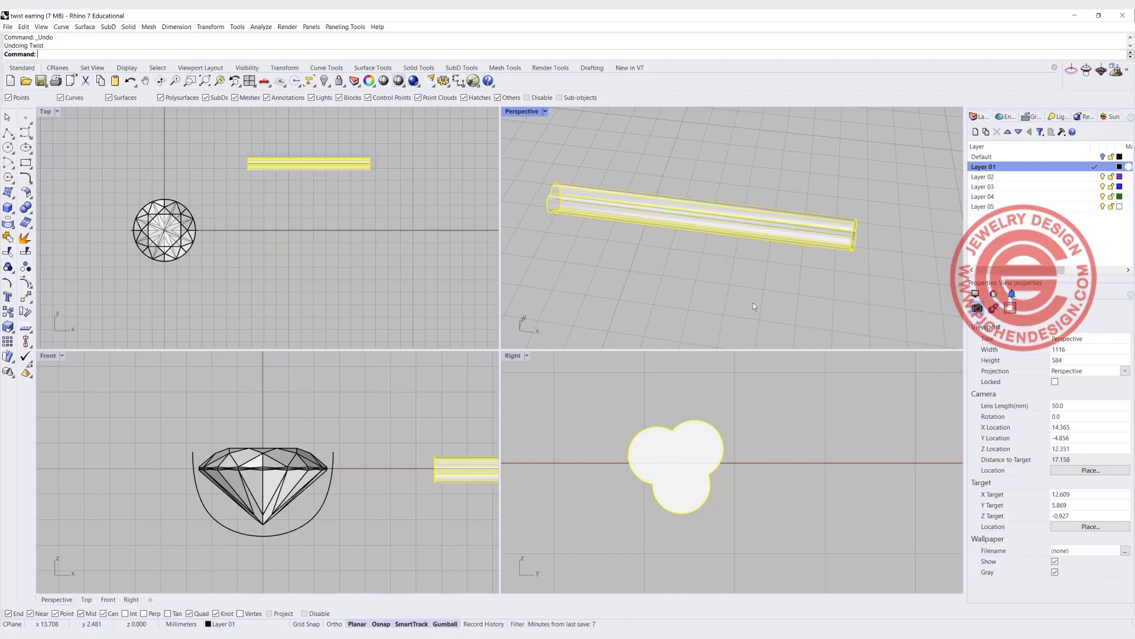
key("Return")
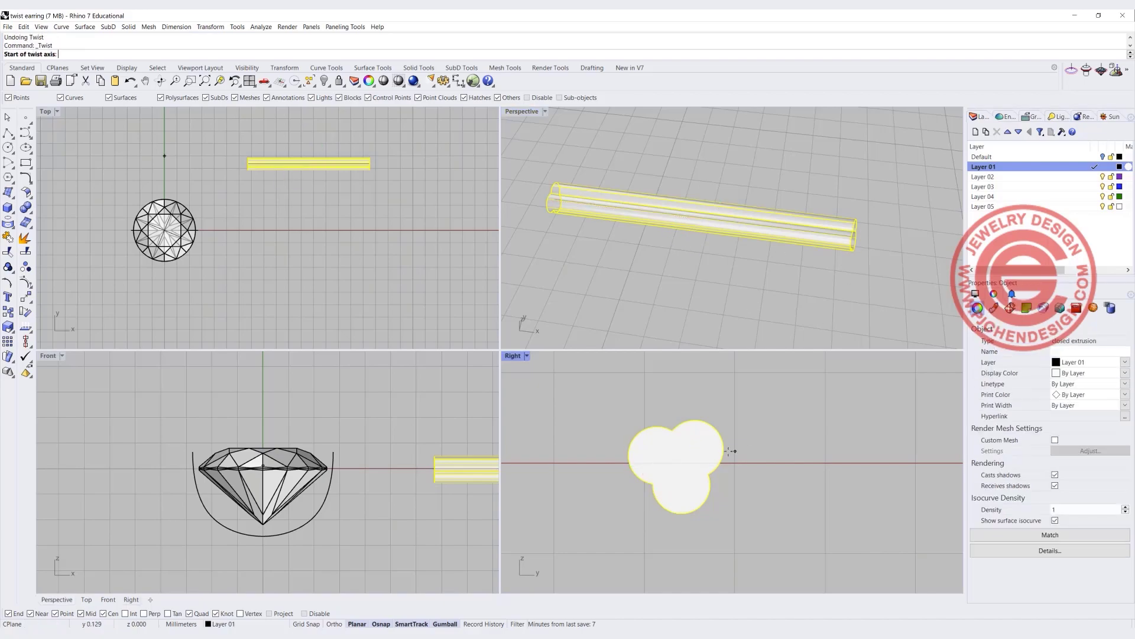
right_click_drag(887, 257, 814, 273)
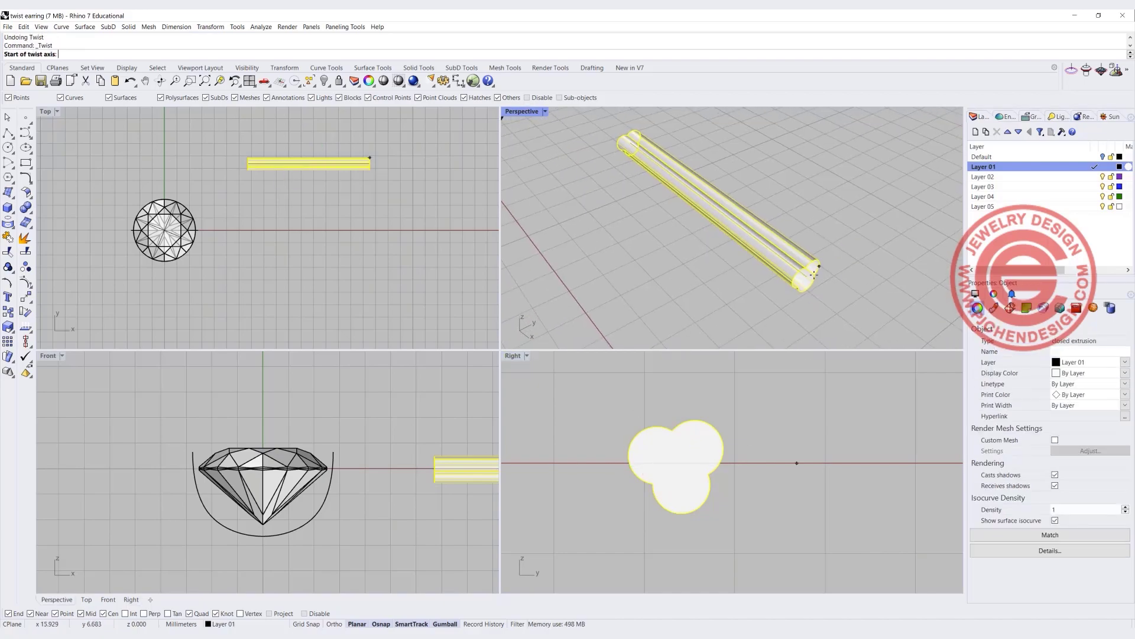
left_click(811, 280)
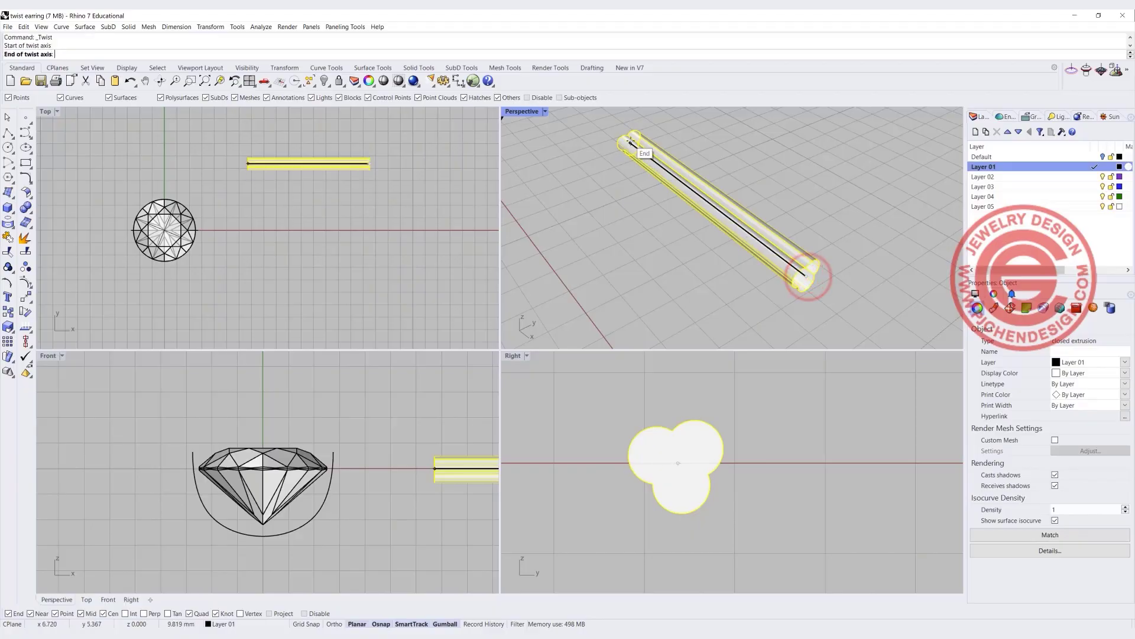
left_click(632, 142)
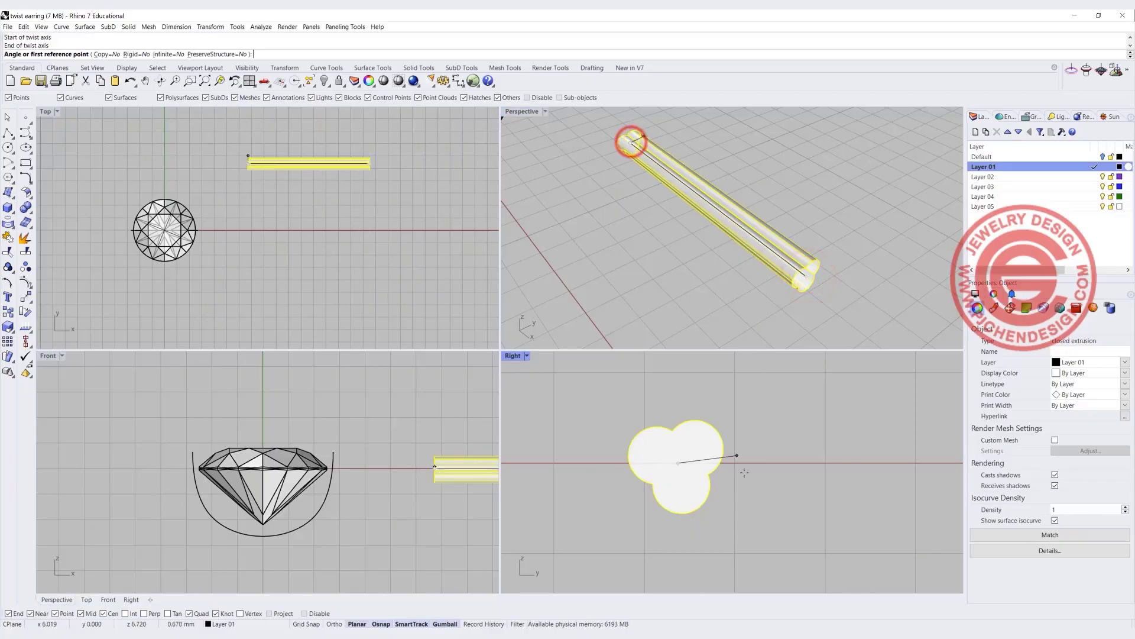
left_click(165, 54)
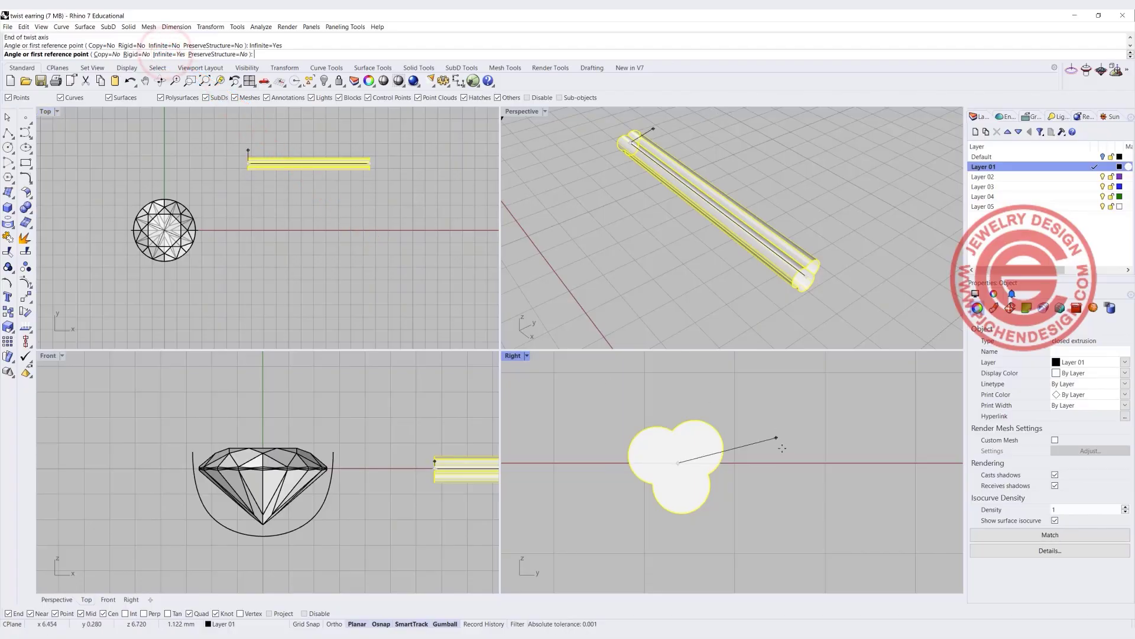
left_click(758, 463)
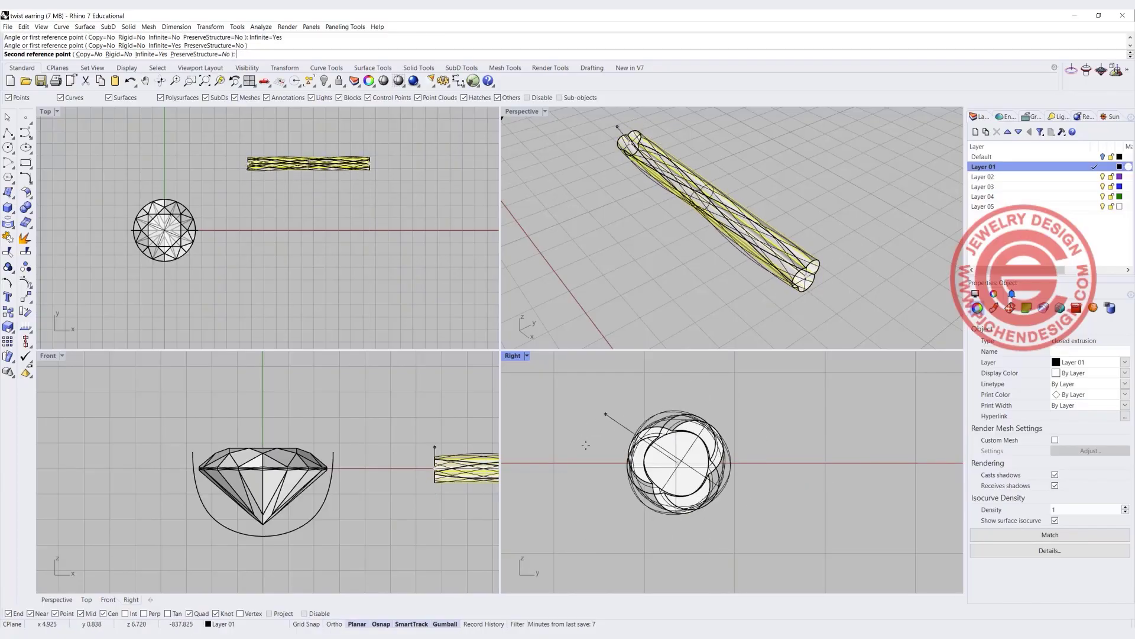
left_click(751, 464)
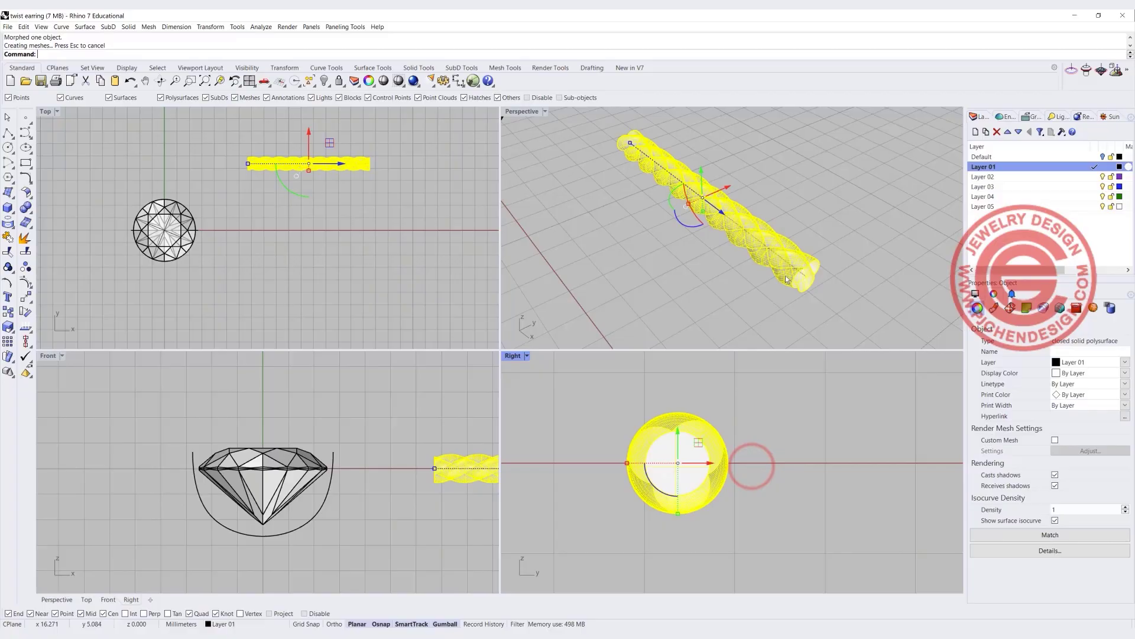
left_click(719, 279)
right_click_drag(747, 258, 819, 216)
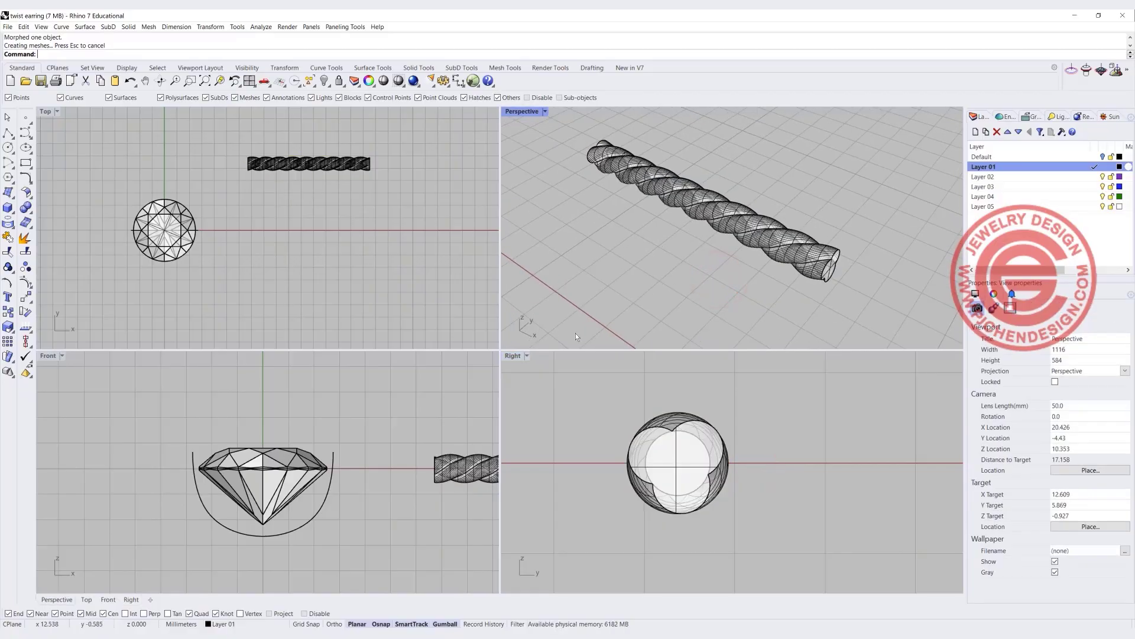
right_click_drag(569, 324, 595, 250)
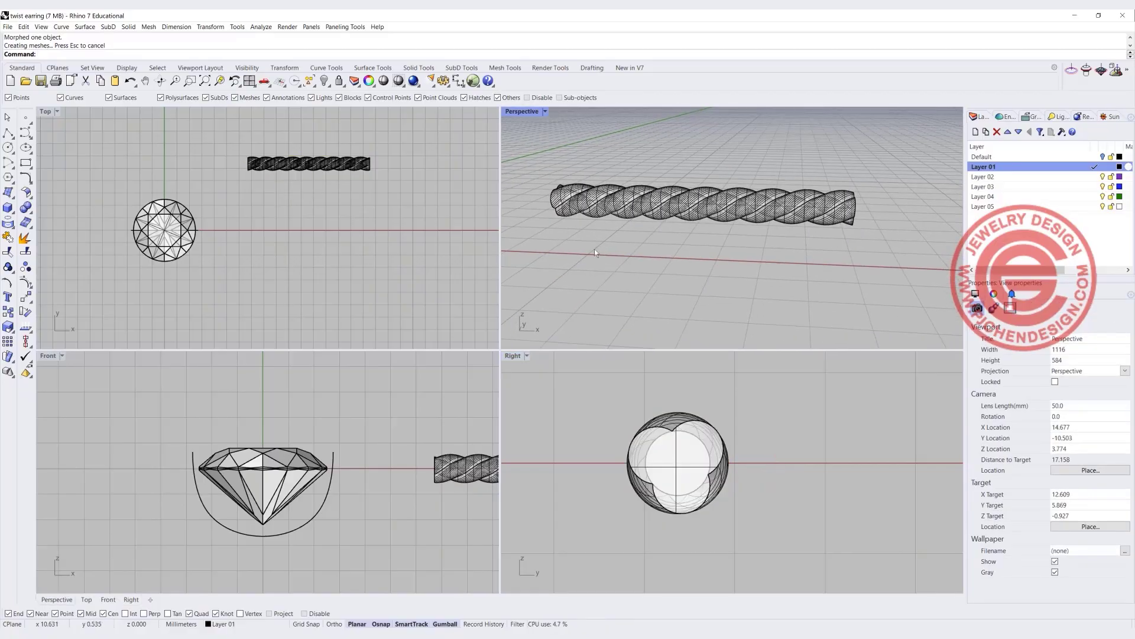
- Maximize the Perspective view, zoom to the gem and rope, and pick the rope to flow
double_click(514, 110)
key("ctrl+shift+e")
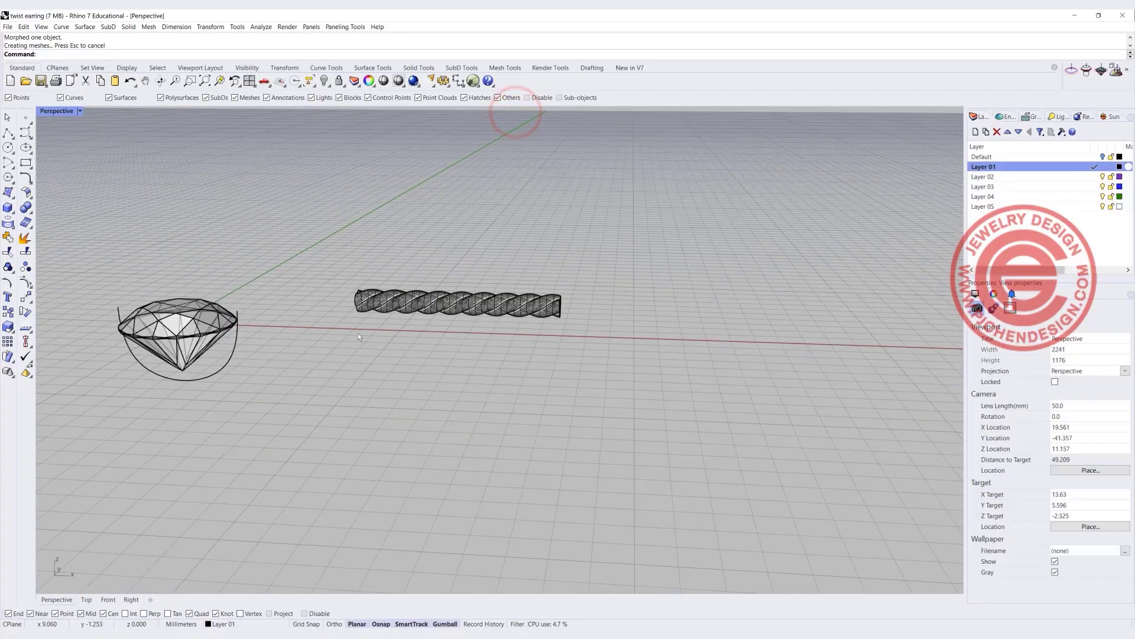
left_click(610, 269)
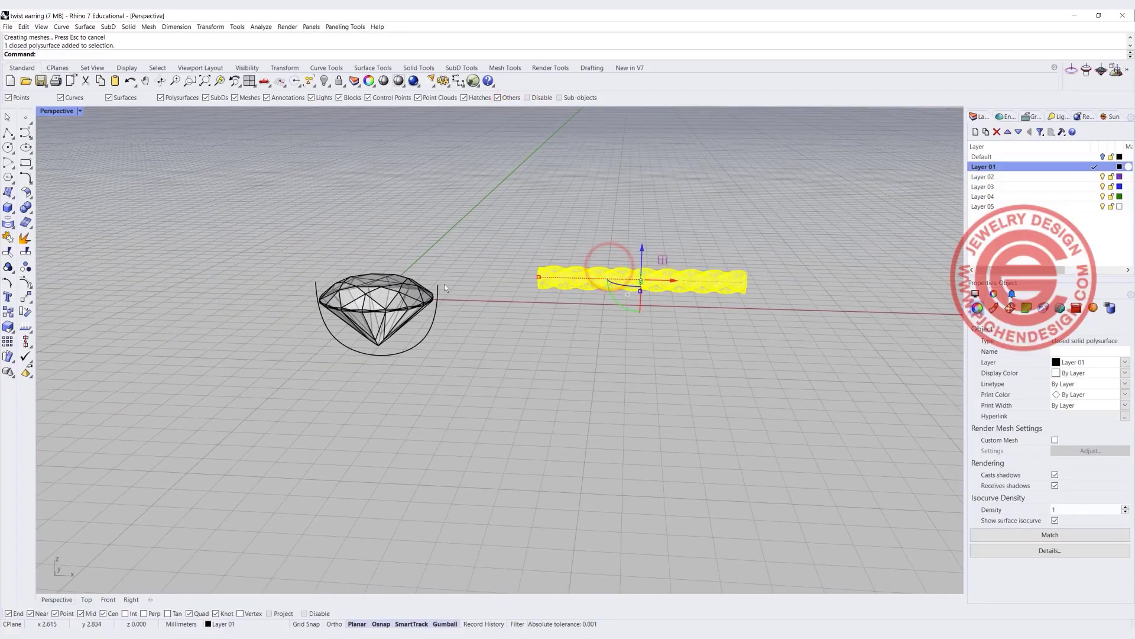
key("Escape")
scroll(522, 342, "up", 3)
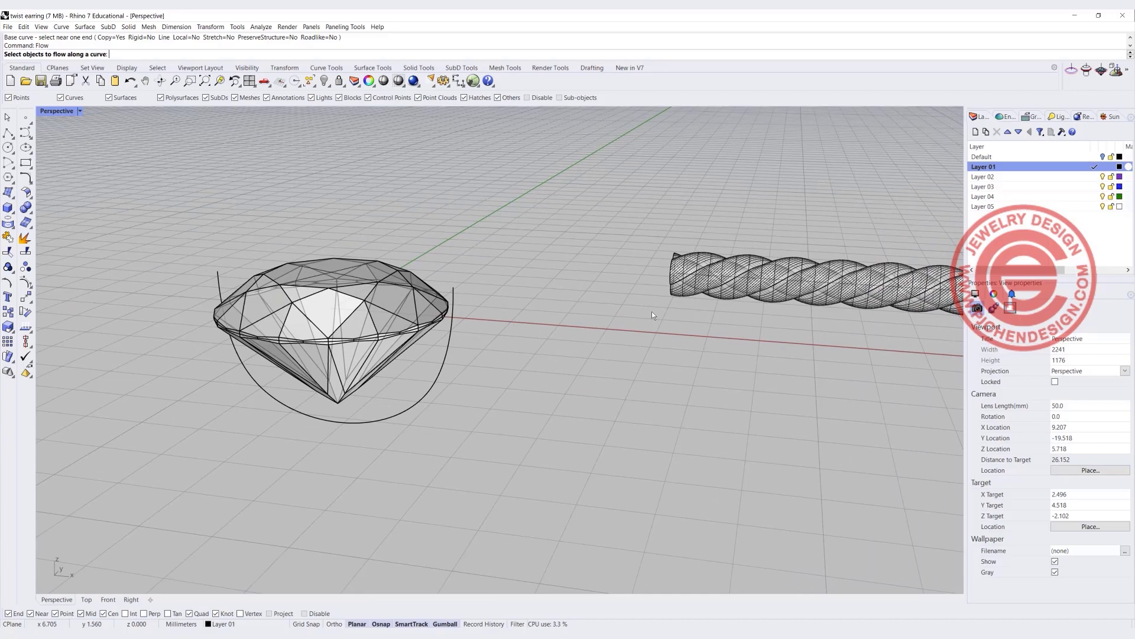
left_click(688, 261)
key("Return")
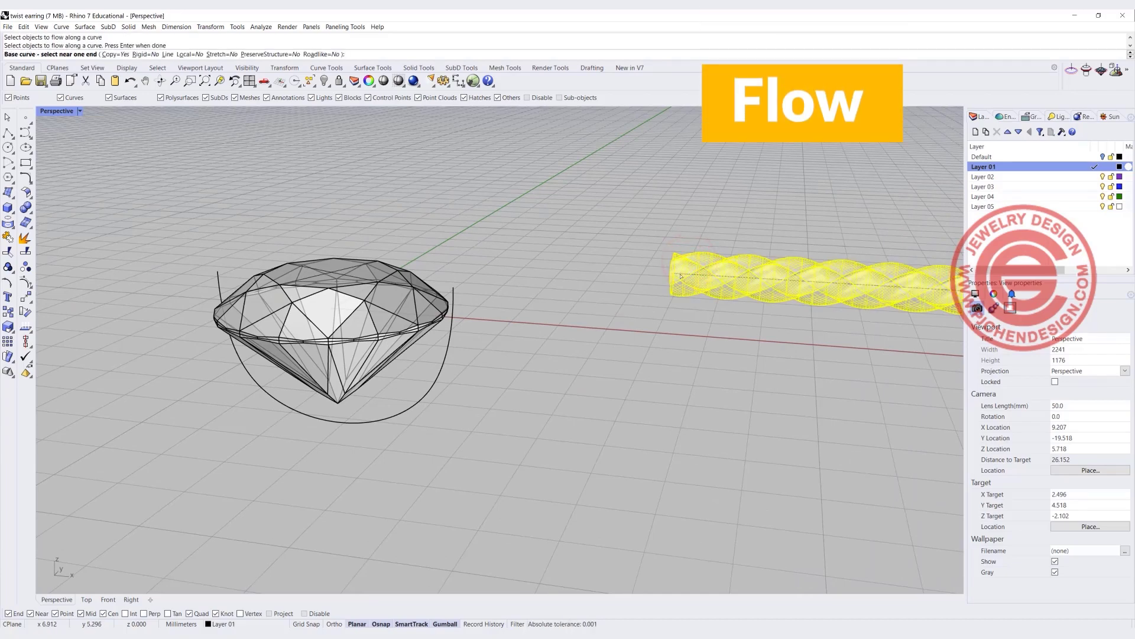
- Flow the rope from its base curve onto the curve under the gem, with Record History on
left_click(680, 276)
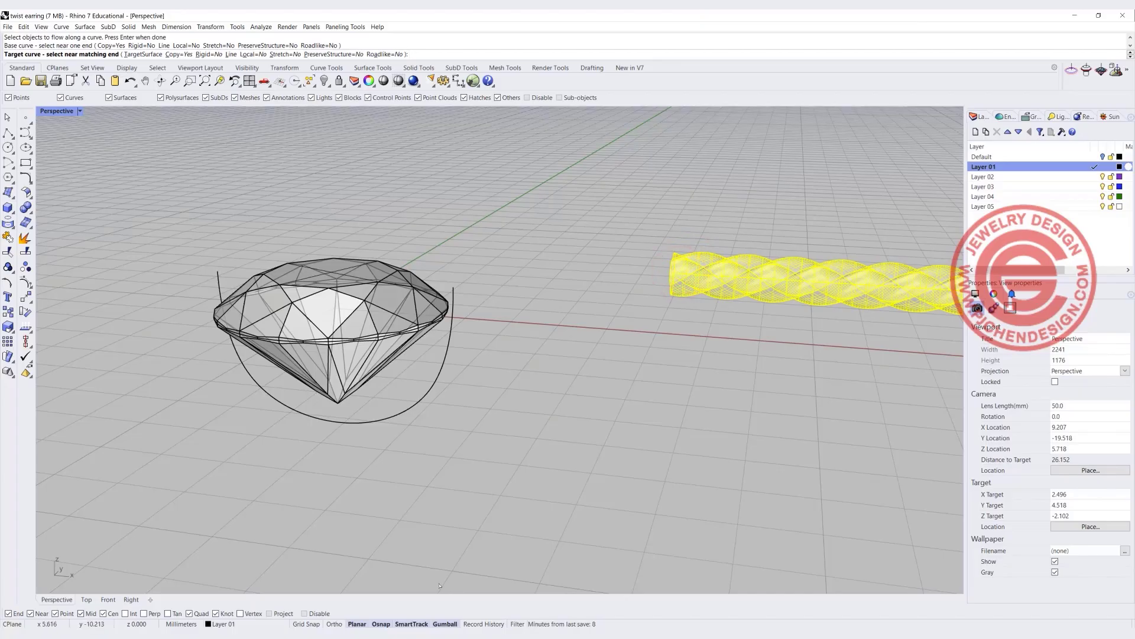
left_click(483, 623)
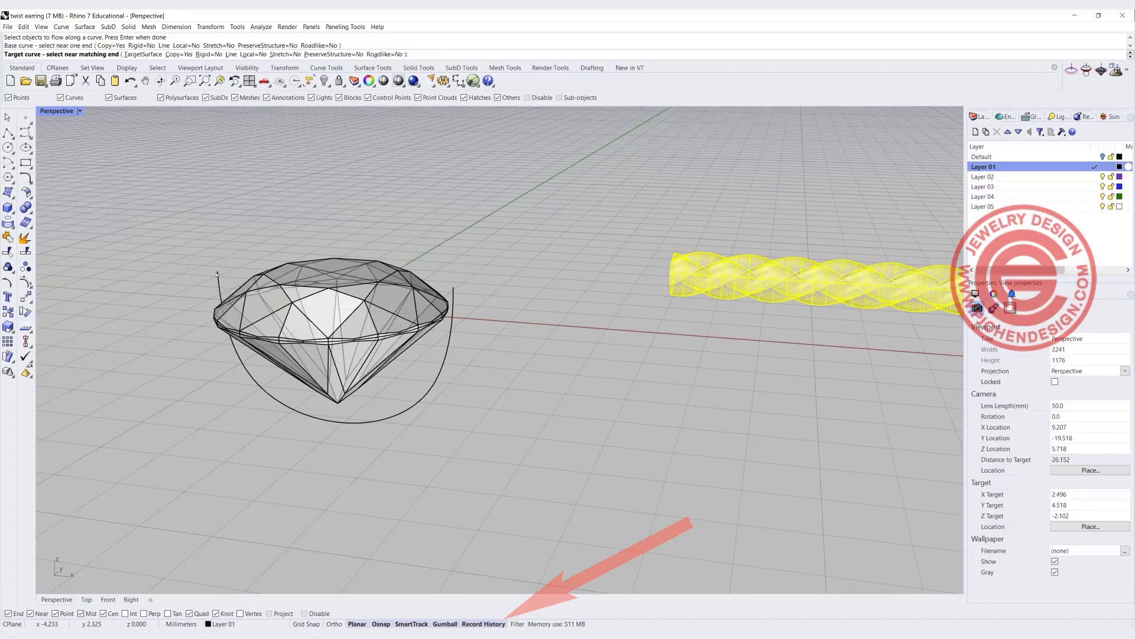
left_click(219, 276)
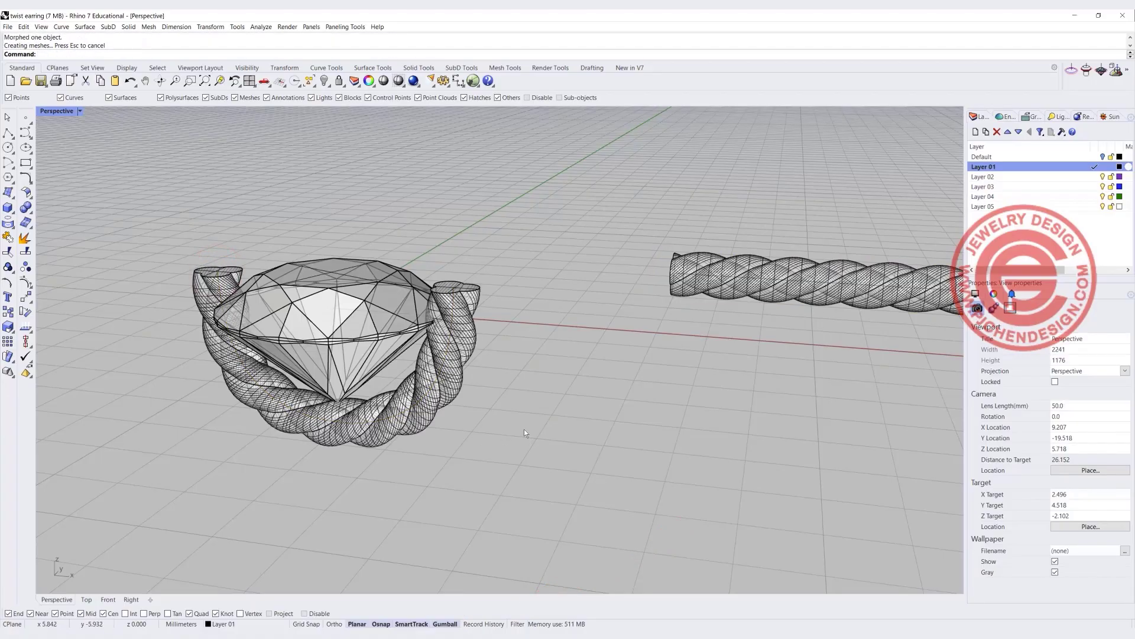
right_click_drag(524, 428, 512, 401)
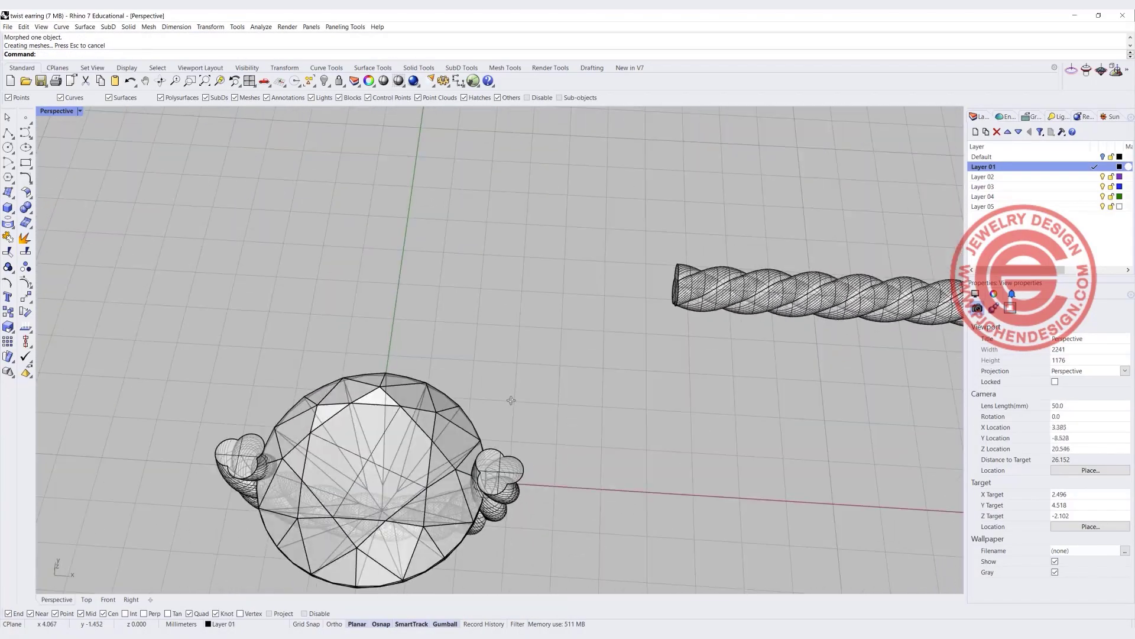
scroll(479, 499, "up", 5)
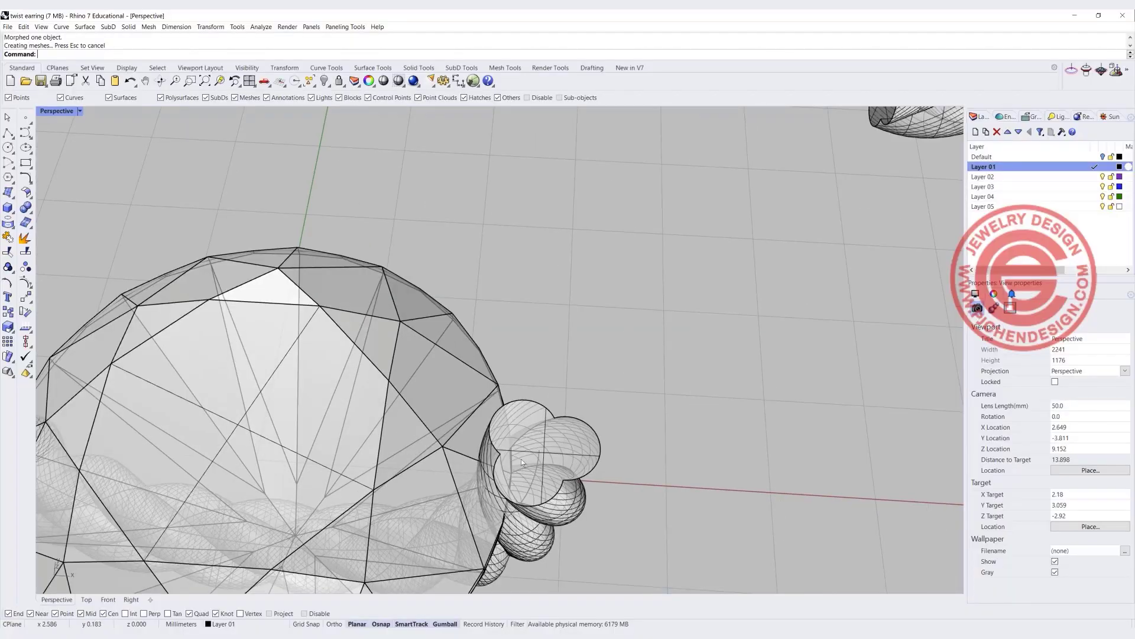
right_click_drag(520, 459, 539, 410)
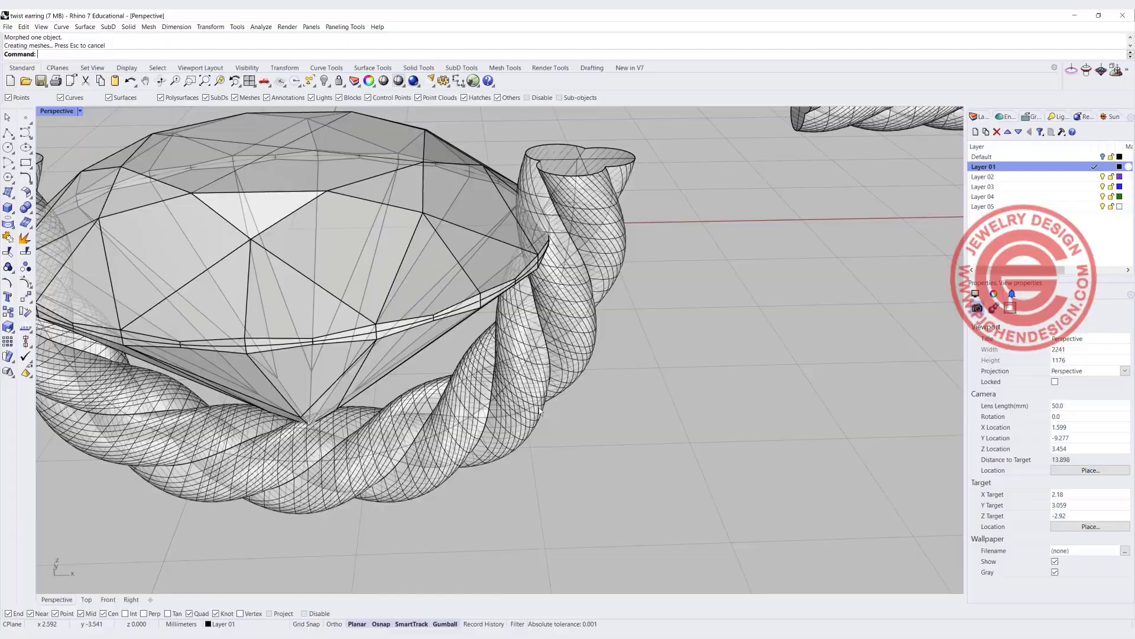
scroll(540, 410, "down", 7)
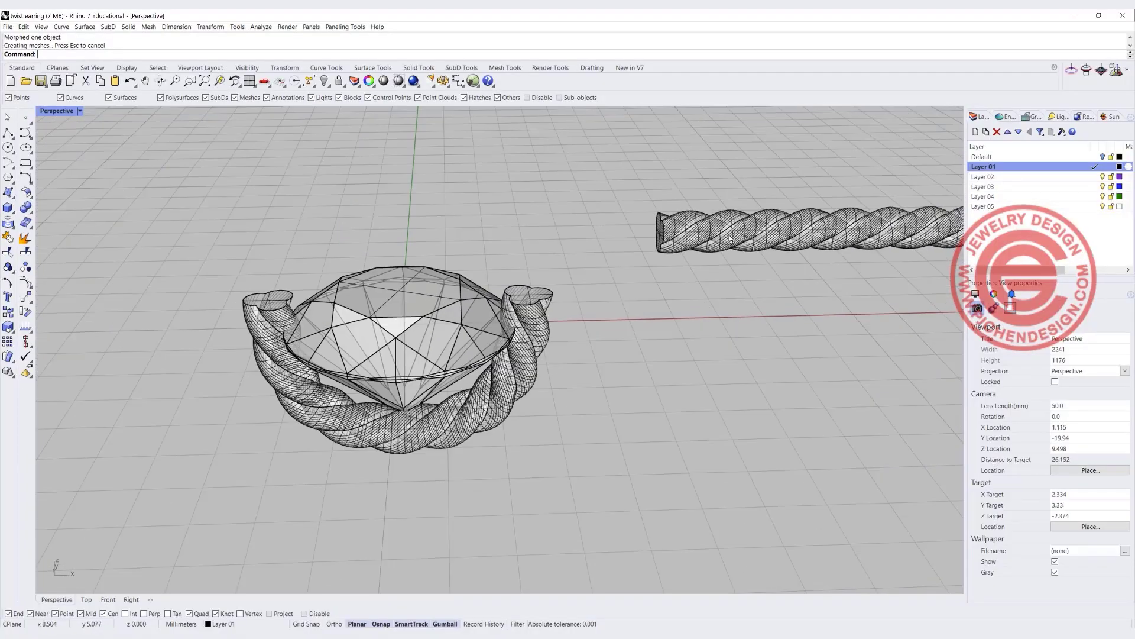
- Nudge the straight rope with the gumball Z arrow so its cradle copy updates, and show four viewports
left_click(736, 228)
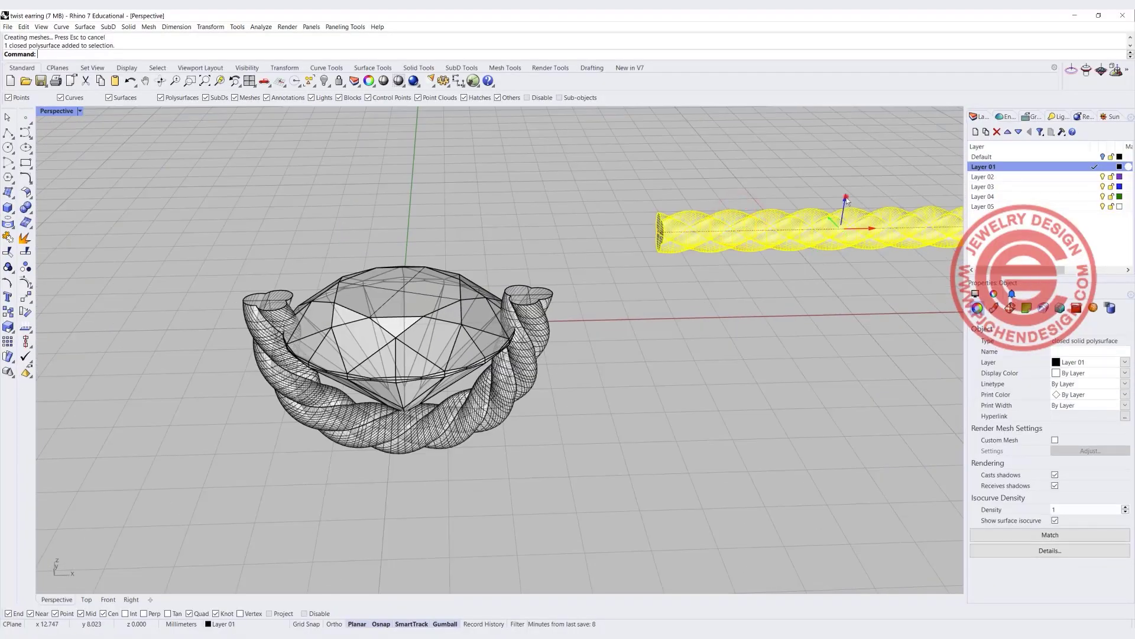
left_click_drag(846, 195, 844, 203)
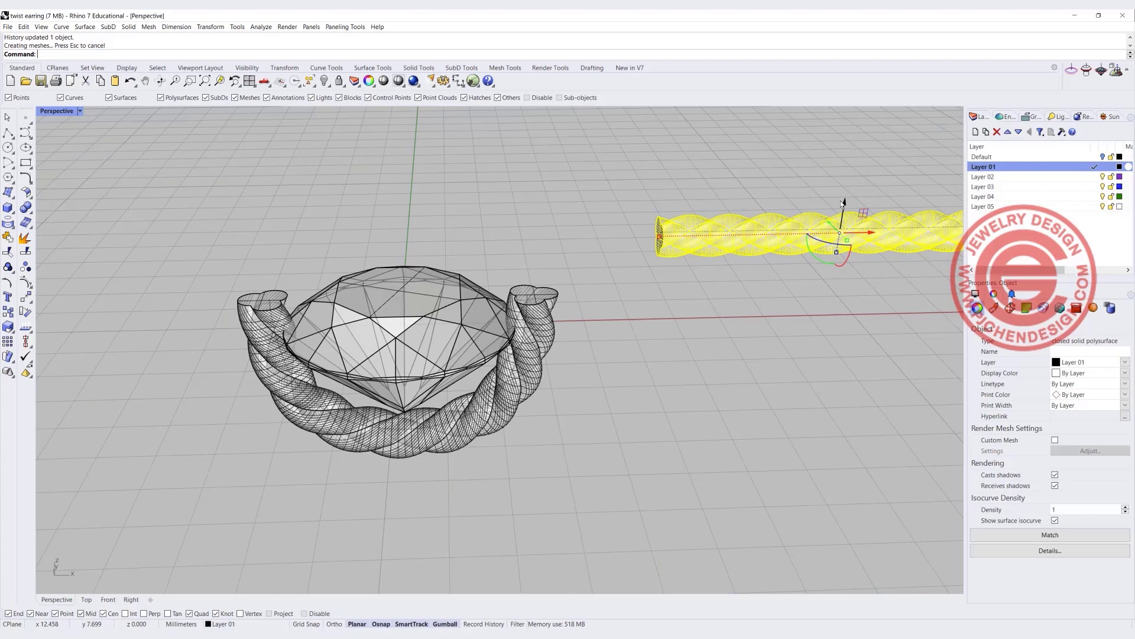
left_click(625, 395)
right_click_drag(626, 395, 470, 384)
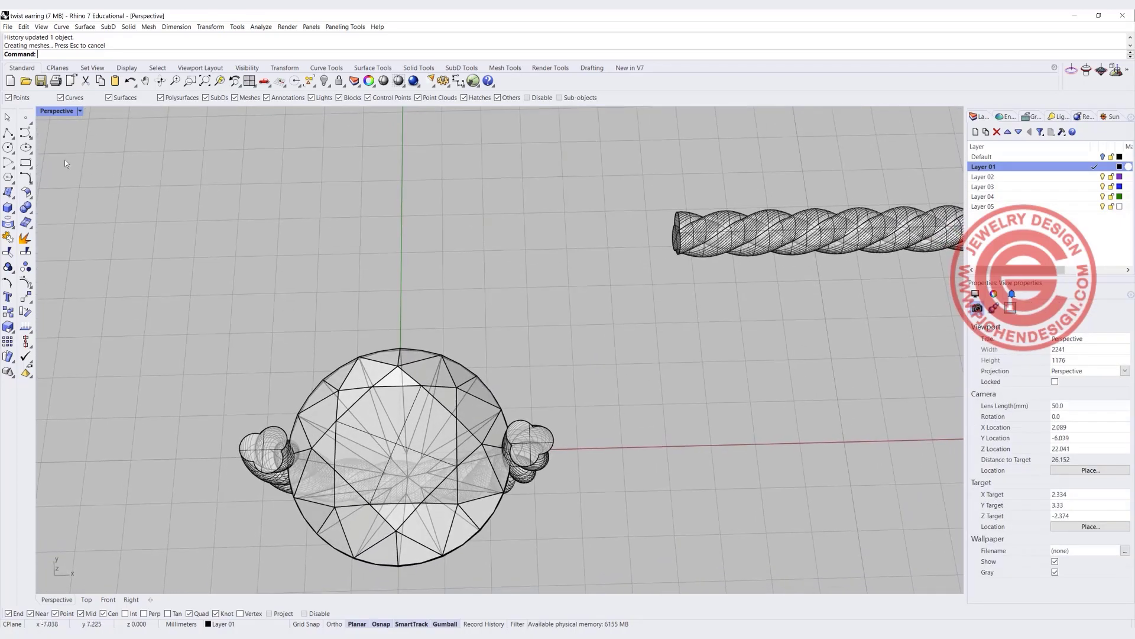
double_click(52, 110)
scroll(208, 219, "up", 3)
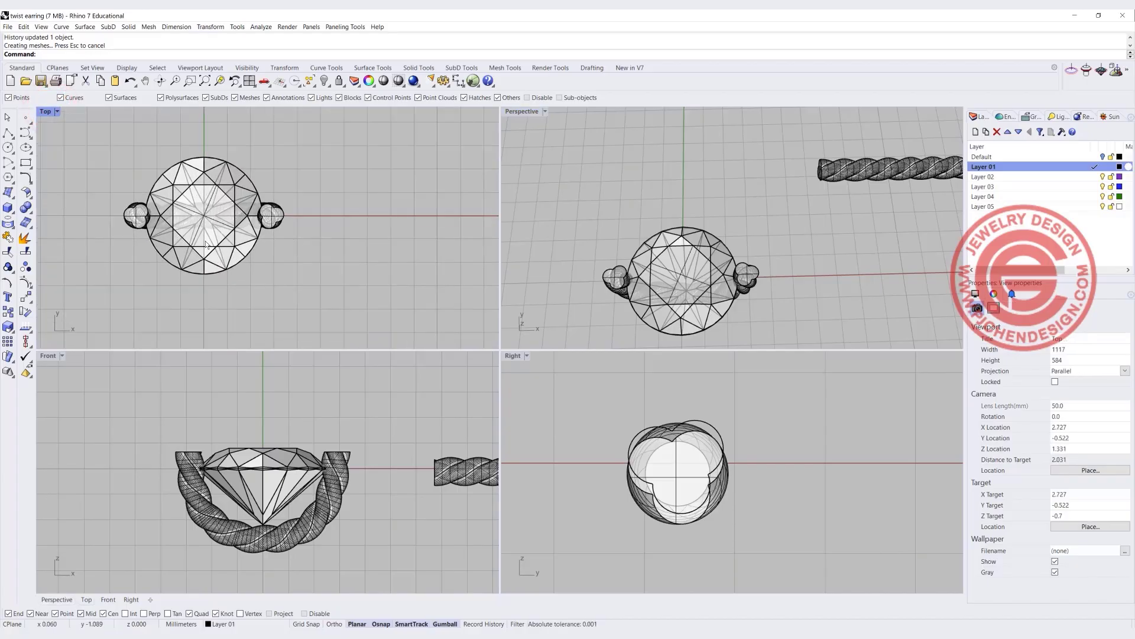
- Copy the gem mesh to the right of the earring and scale the copy down
left_click(225, 229)
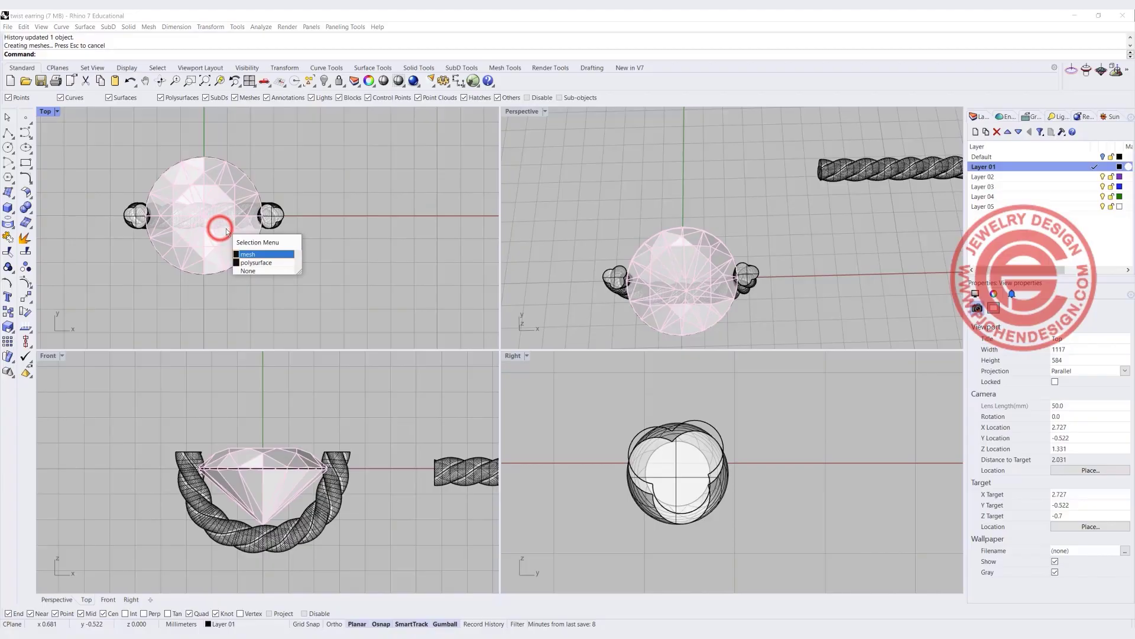
left_click(244, 252)
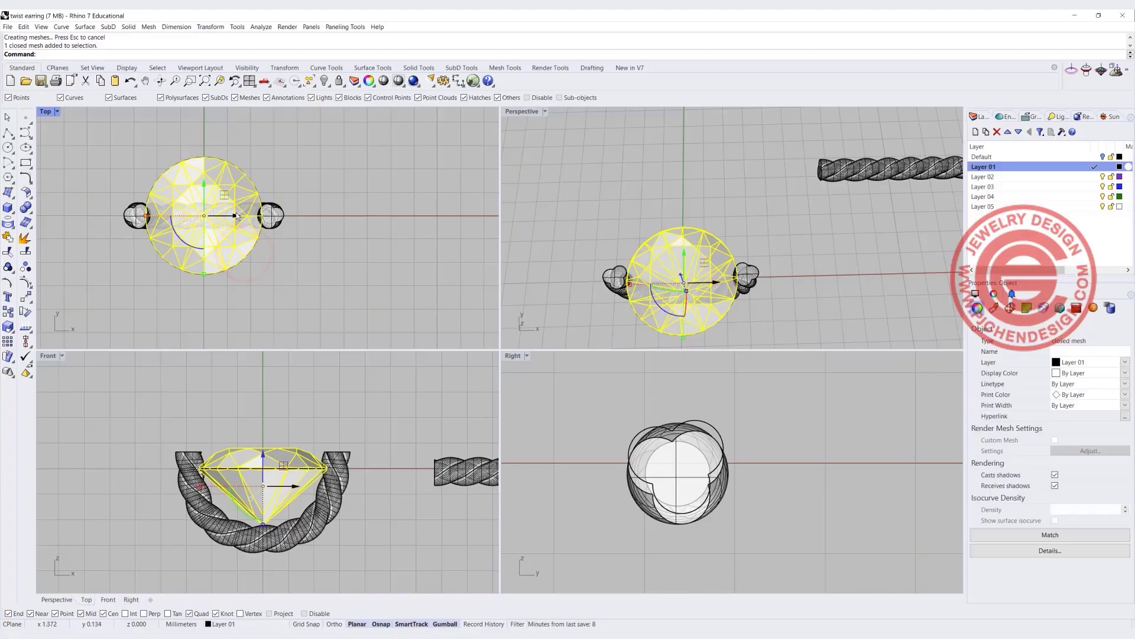
left_click_drag(239, 216, 403, 234)
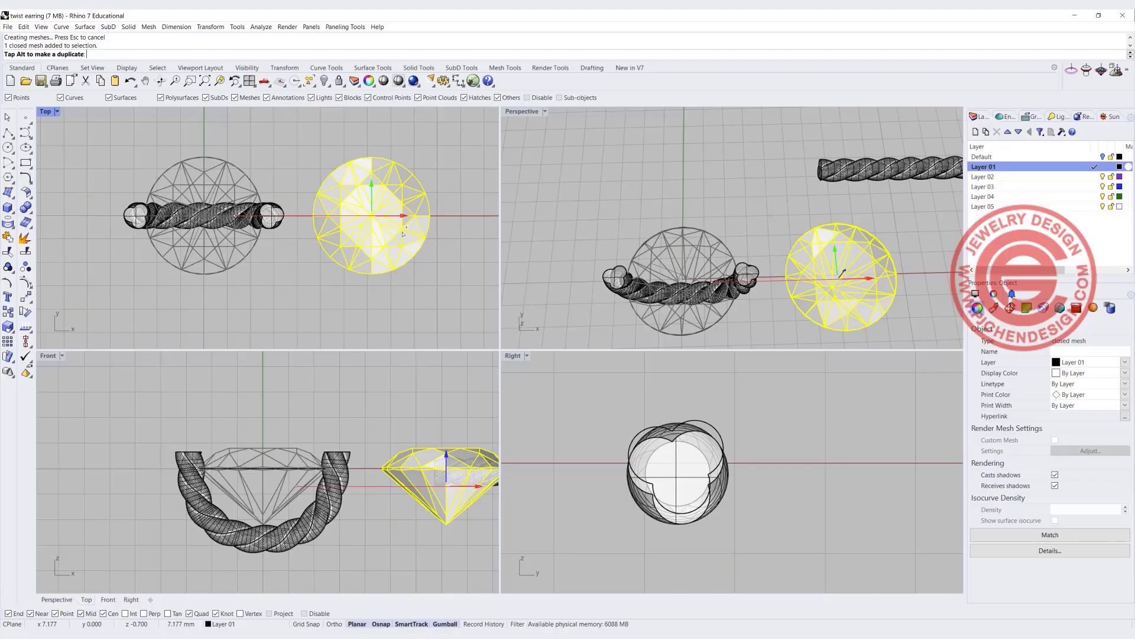
left_click_drag(403, 234, 403, 234)
left_click_drag(313, 218, 353, 218)
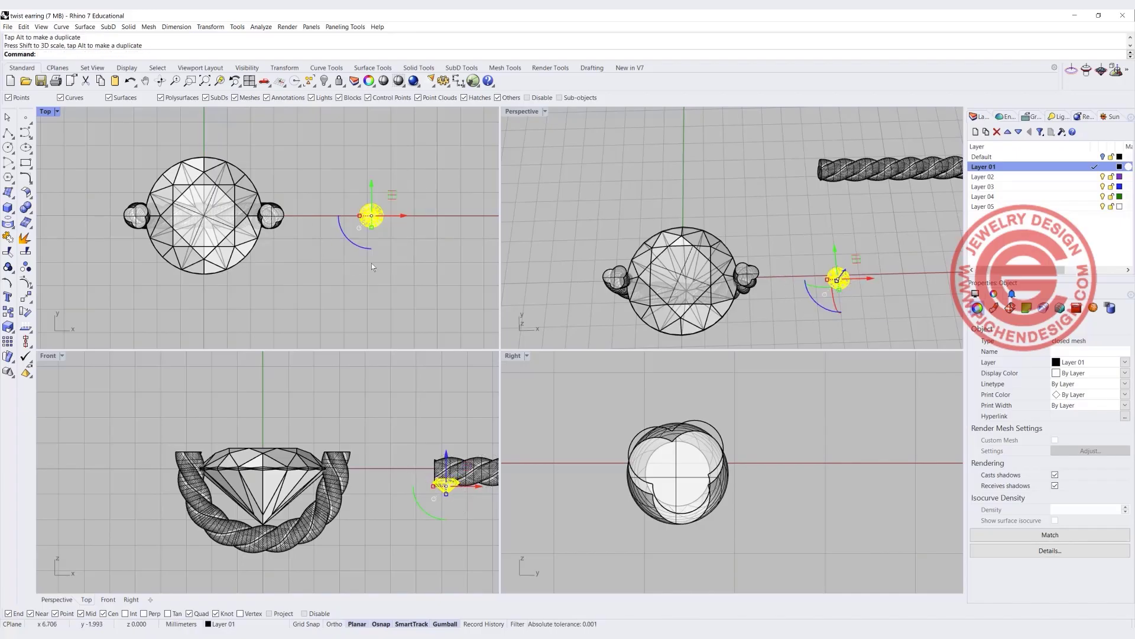
left_click(398, 254)
- Hide the straight rope and its curve
right_click_drag(408, 465, 302, 444)
right_click_drag(421, 484, 352, 483)
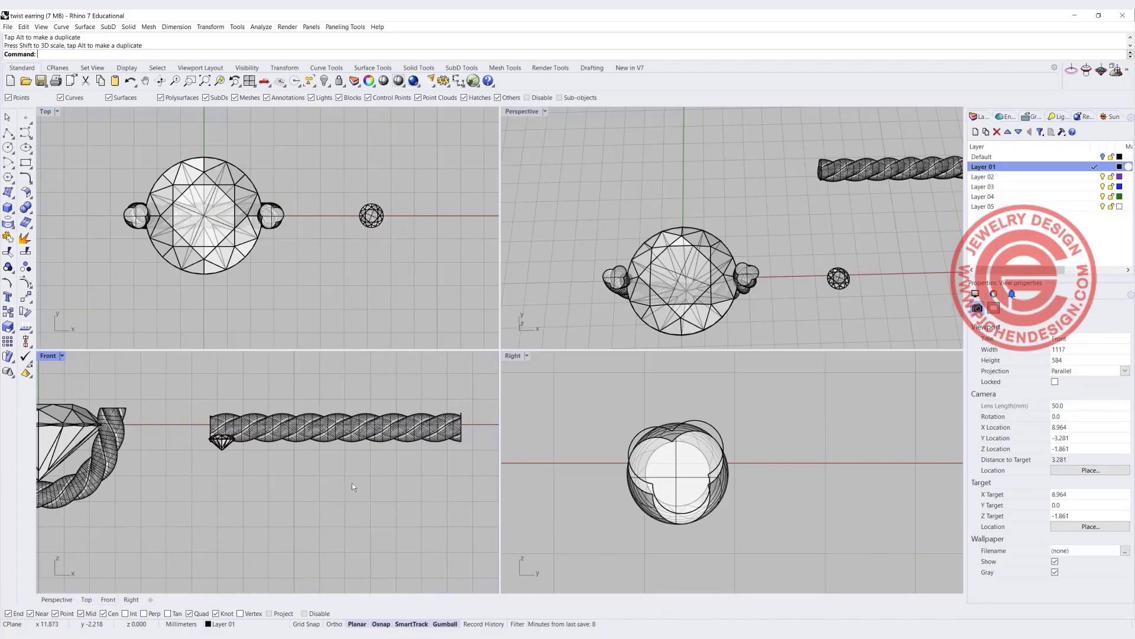
key("ctrl+h")
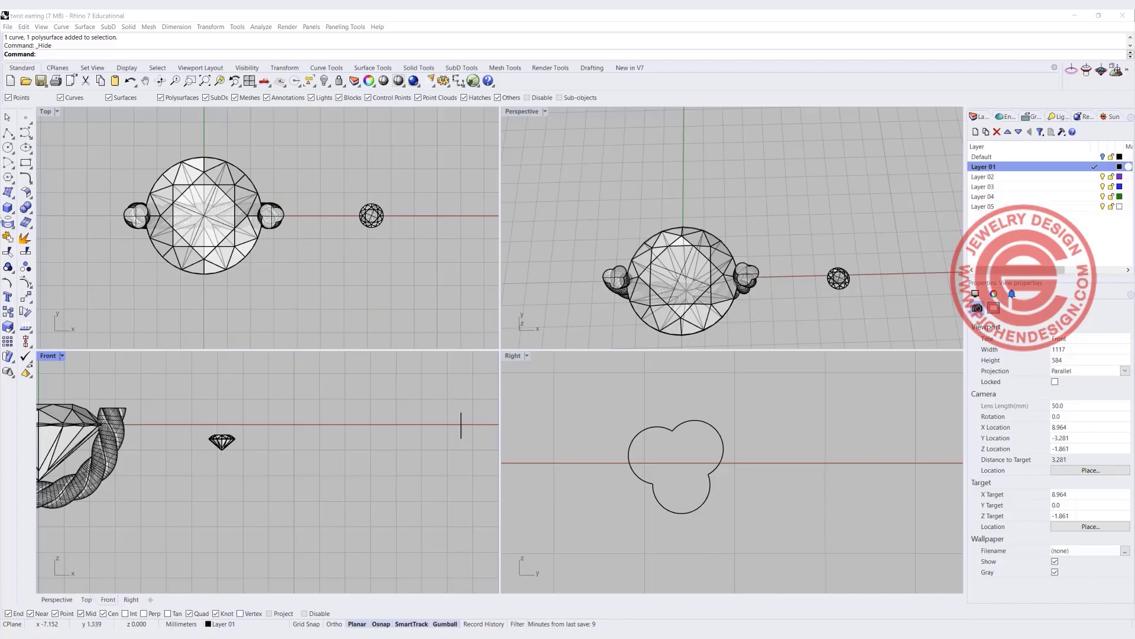
- Build a tube bezel centred on the small gem, its inner radius at the gem's girdle
left_click(8, 206)
left_click(95, 238)
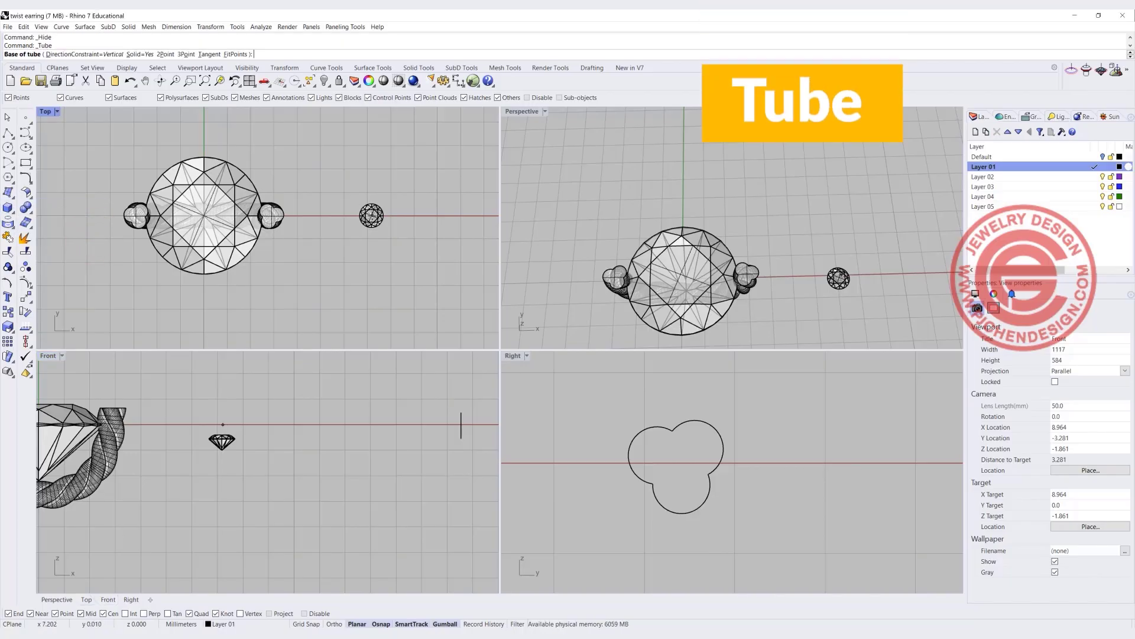
scroll(385, 213, "up", 8)
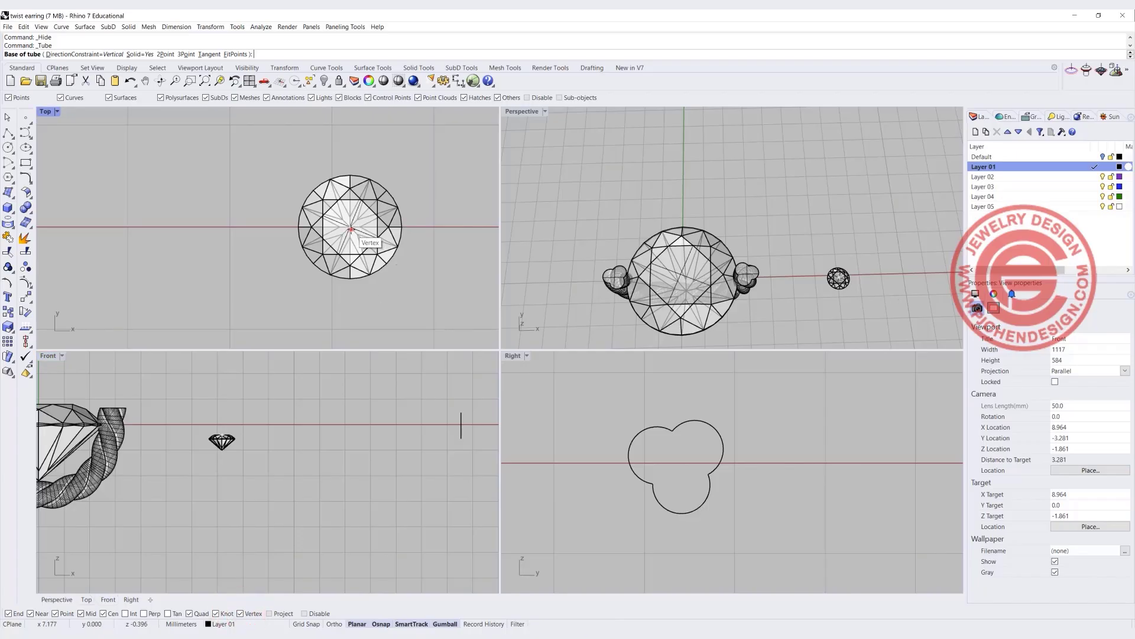
left_click(351, 229)
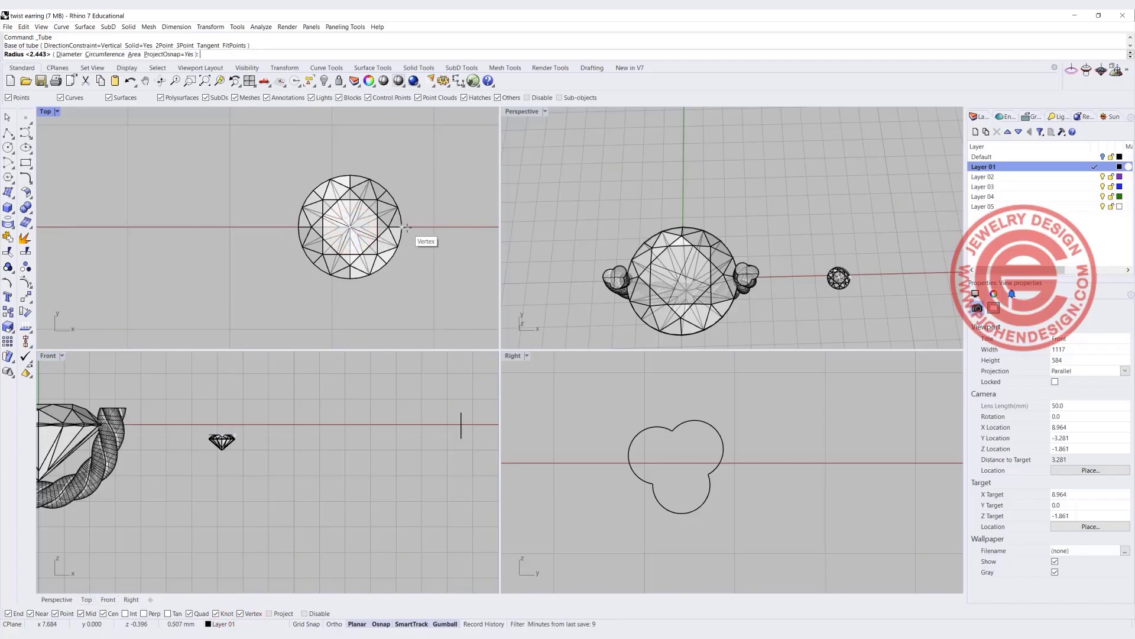
left_click(413, 227)
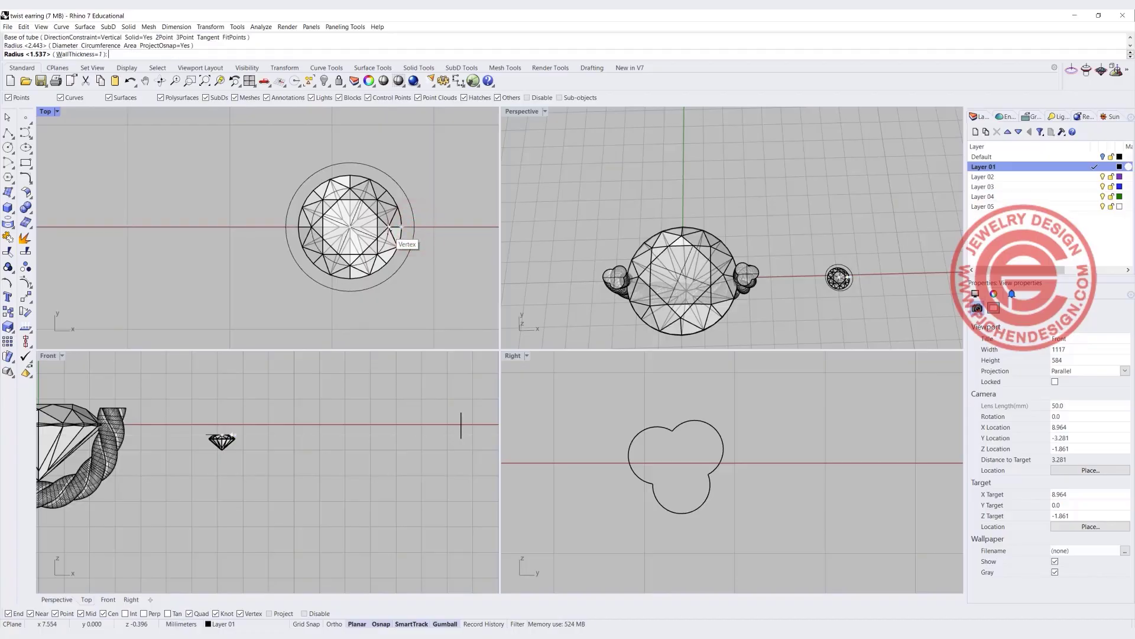
left_click(390, 229)
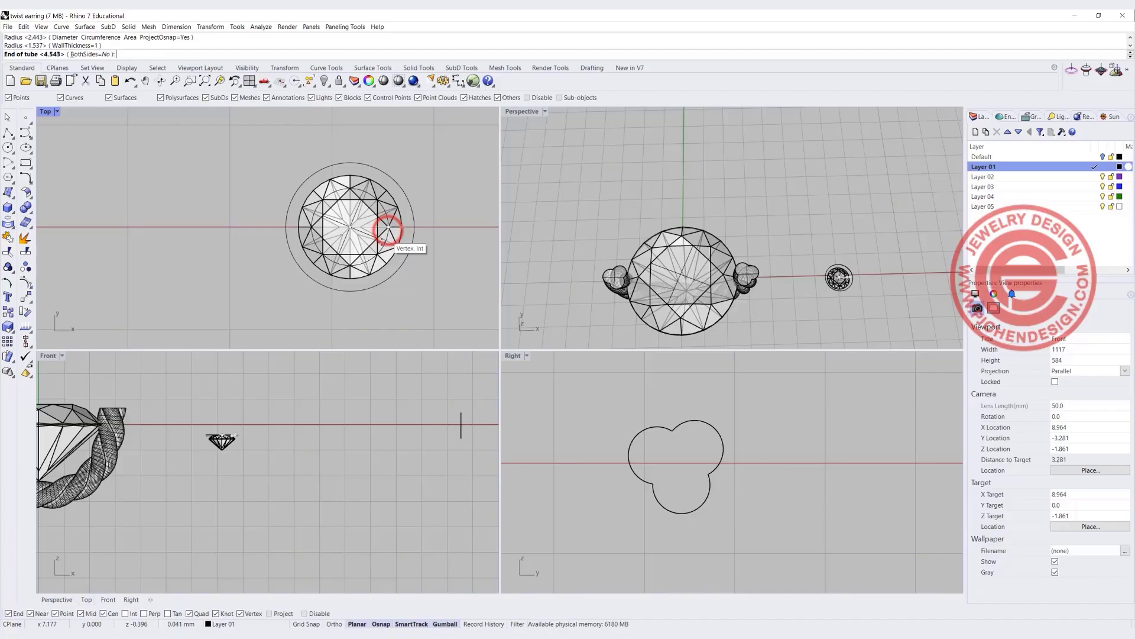
scroll(228, 464, "up", 2)
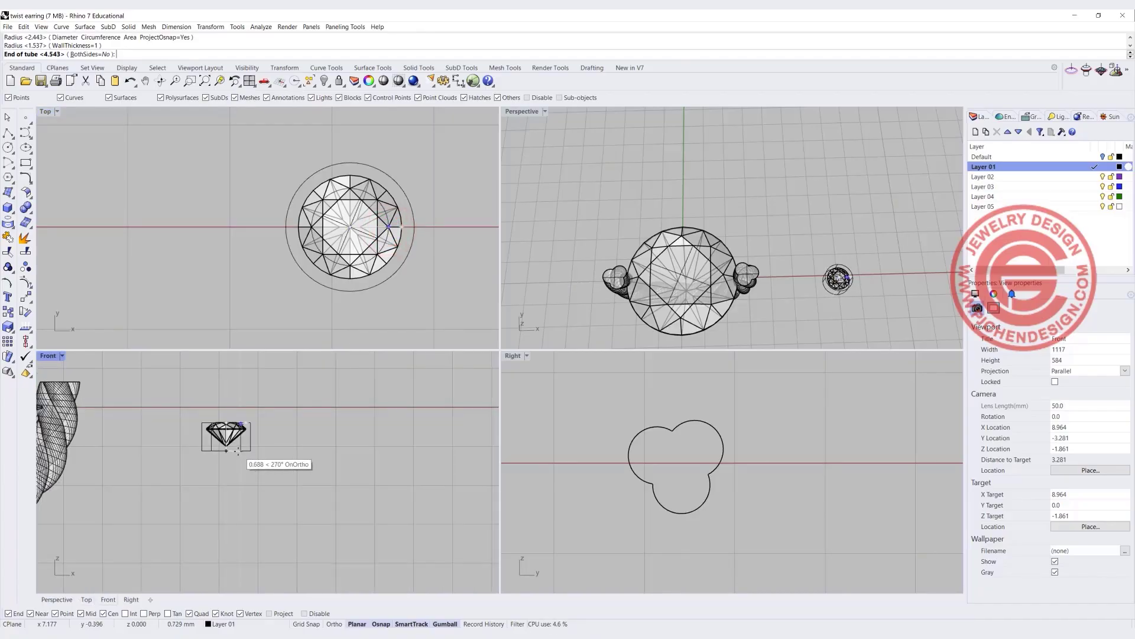
left_click(237, 451)
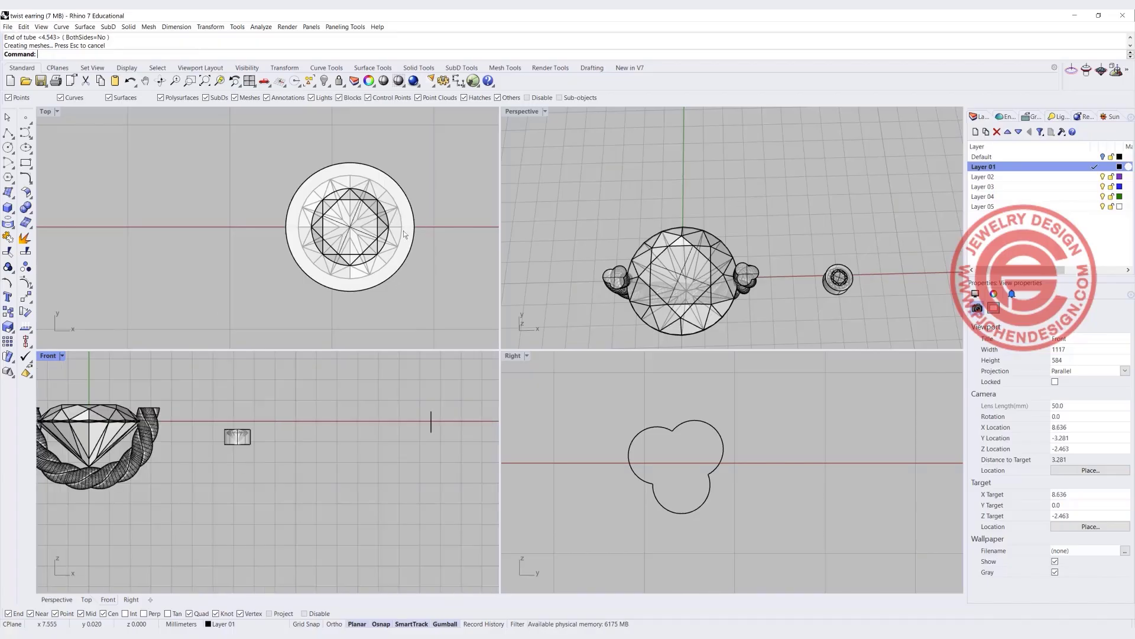
right_click_drag(691, 228, 694, 248)
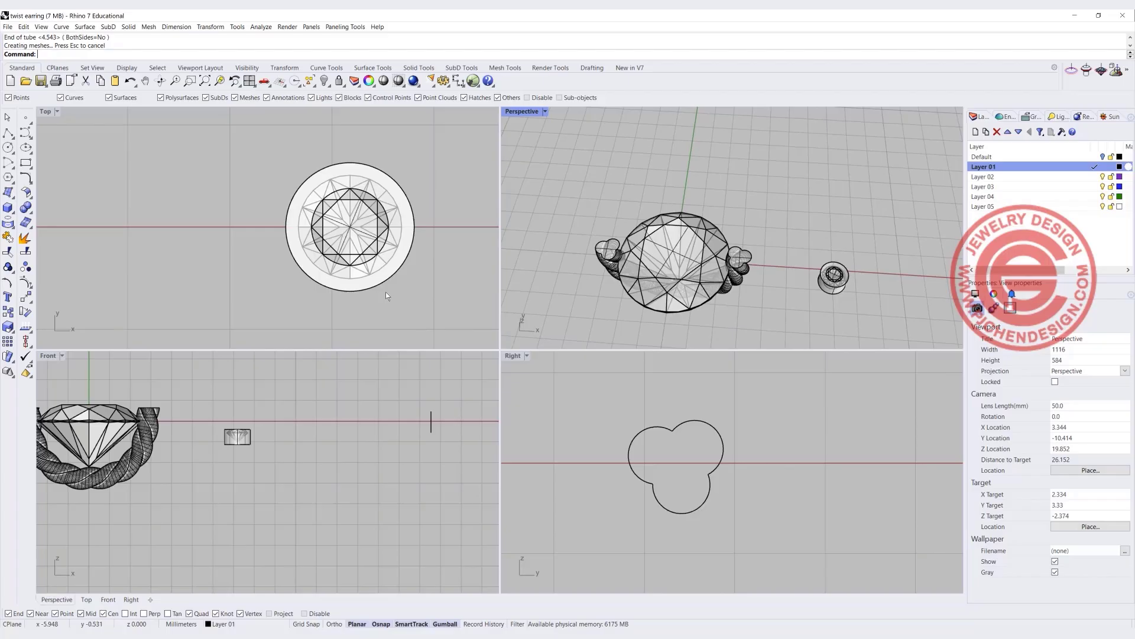
- Group the small gem with its bezel and seat the group on top of the rope's right end
left_click_drag(229, 145, 462, 304)
left_click(9, 267)
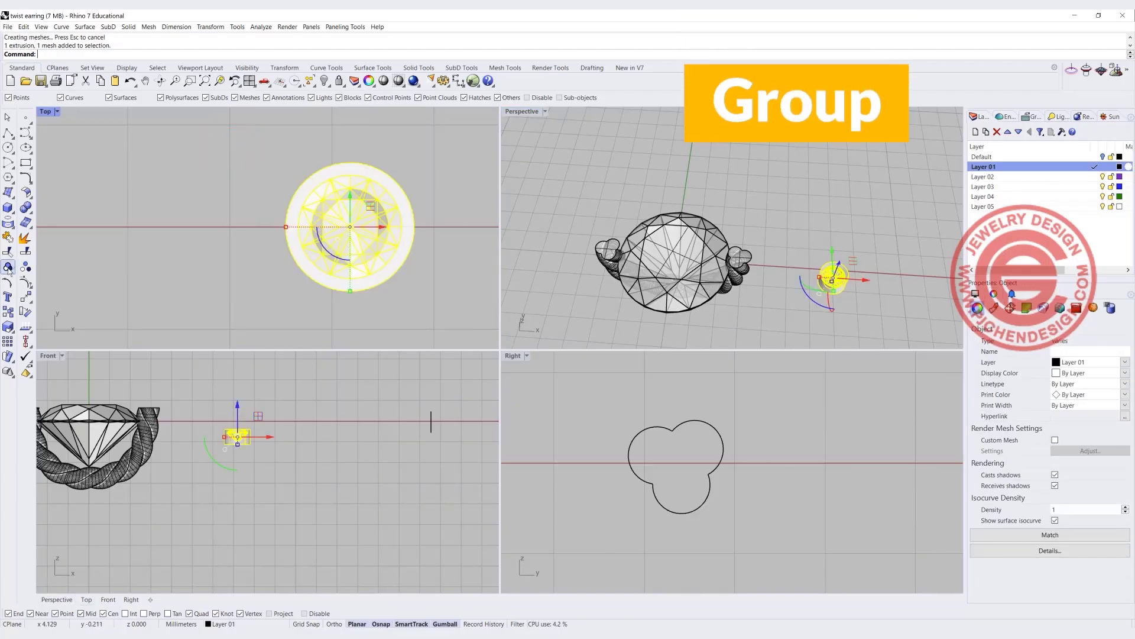
scroll(177, 273, "down", 5)
right_click_drag(176, 271, 261, 278)
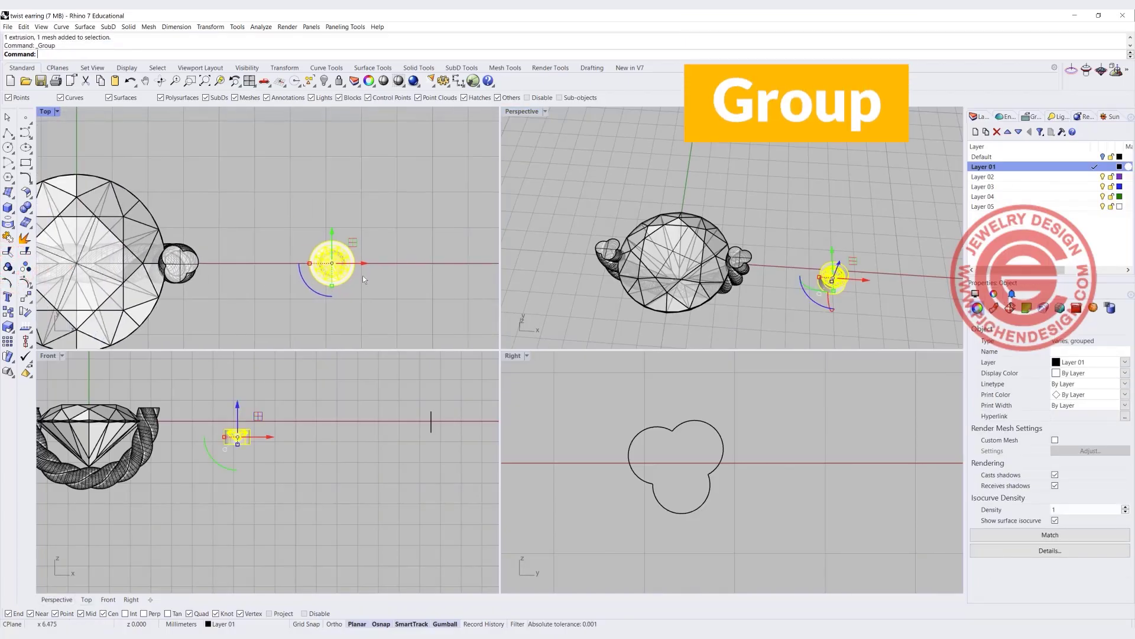
left_click_drag(366, 264, 211, 272)
scroll(150, 450, "up", 2)
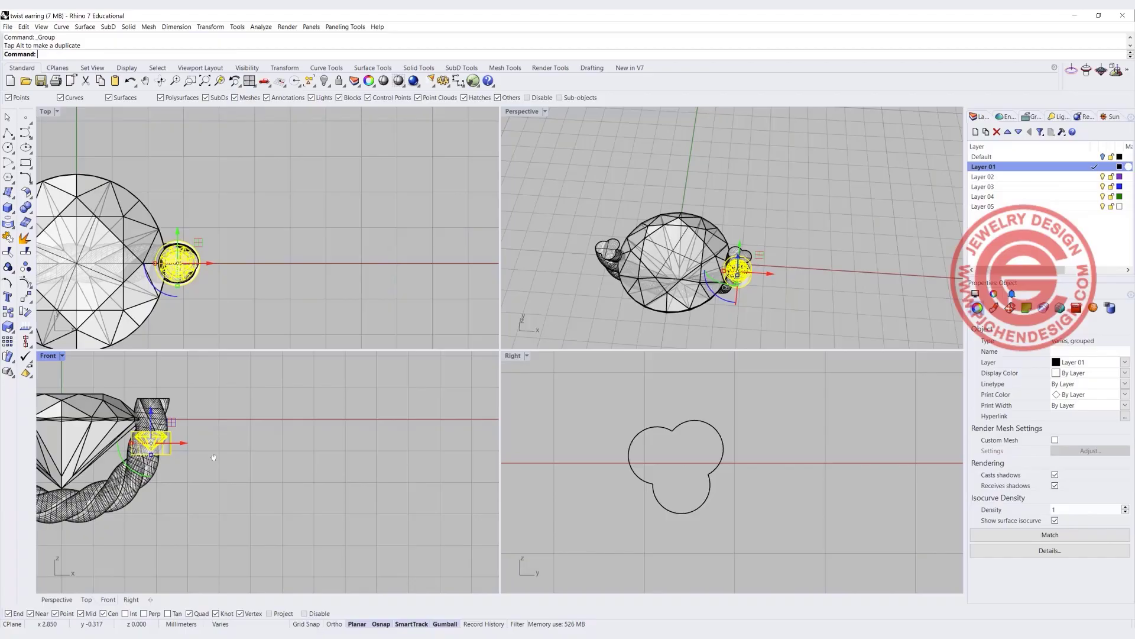
scroll(213, 457, "down", 2)
left_click_drag(208, 444, 209, 424)
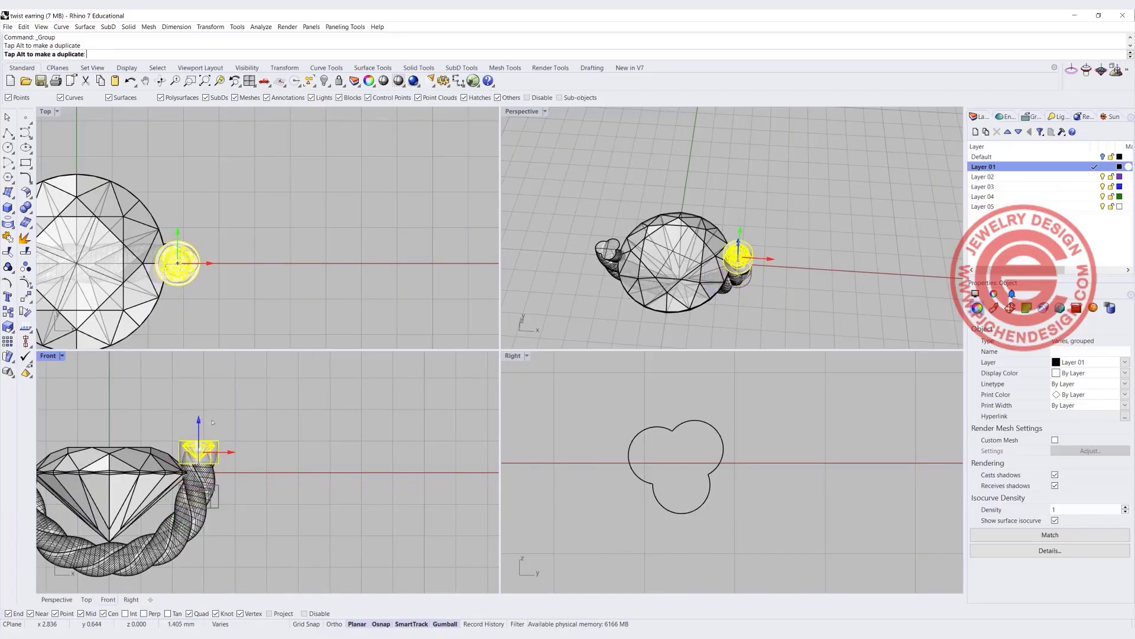
scroll(732, 258, "up", 6)
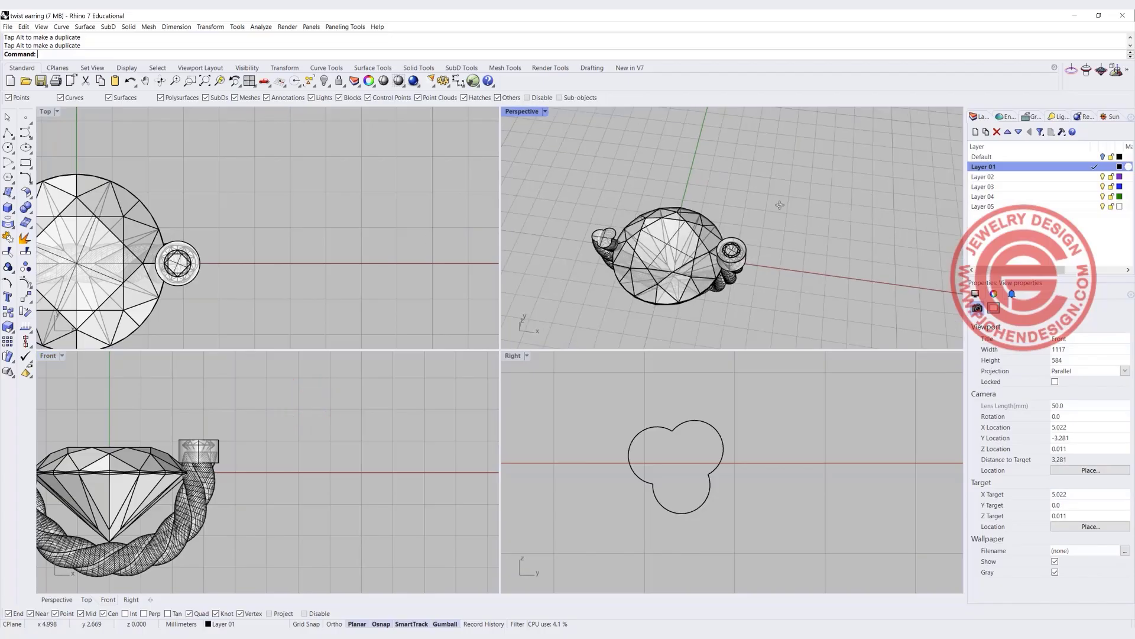
scroll(189, 256, "up", 3)
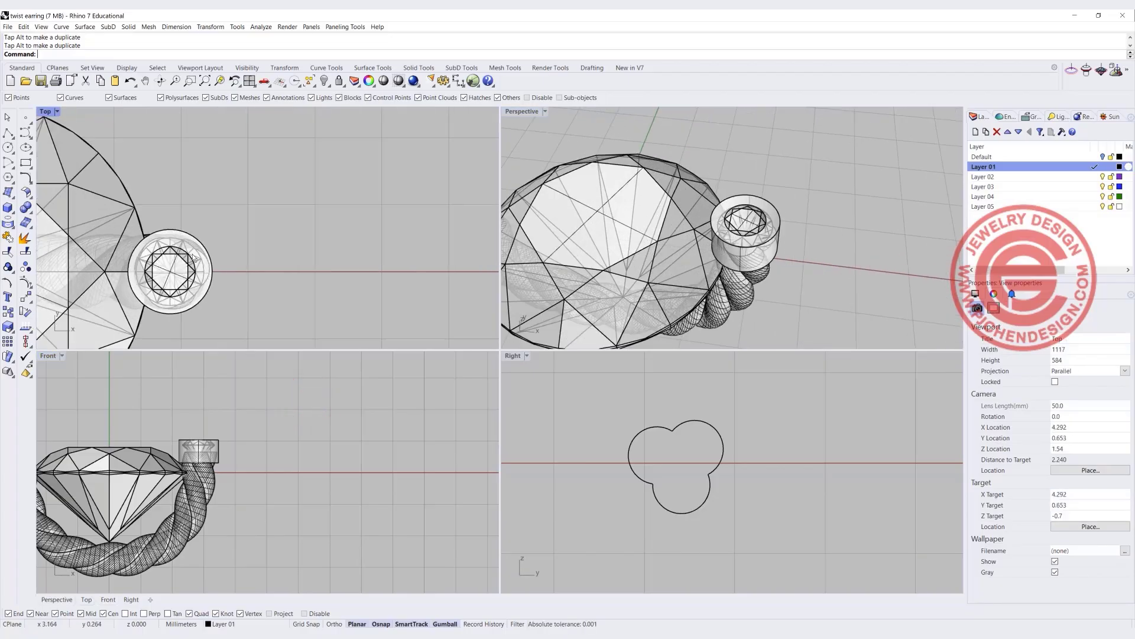
- Try a 0.2 fillet on the bezel and undo it
double_click(510, 112)
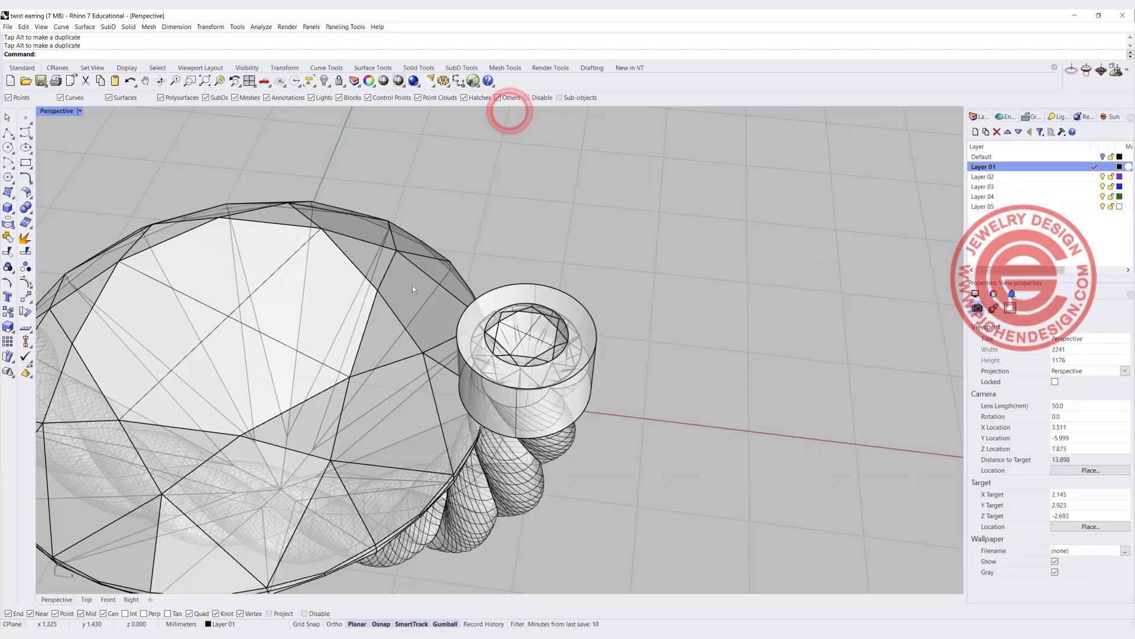
right_click_drag(413, 285, 298, 242)
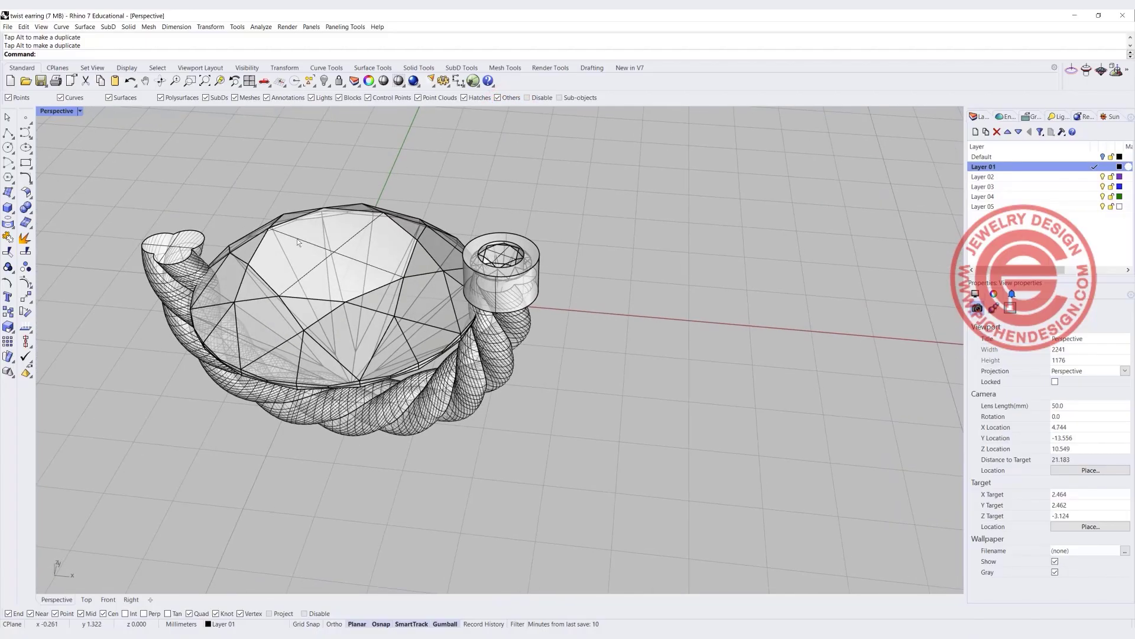
left_click(26, 207)
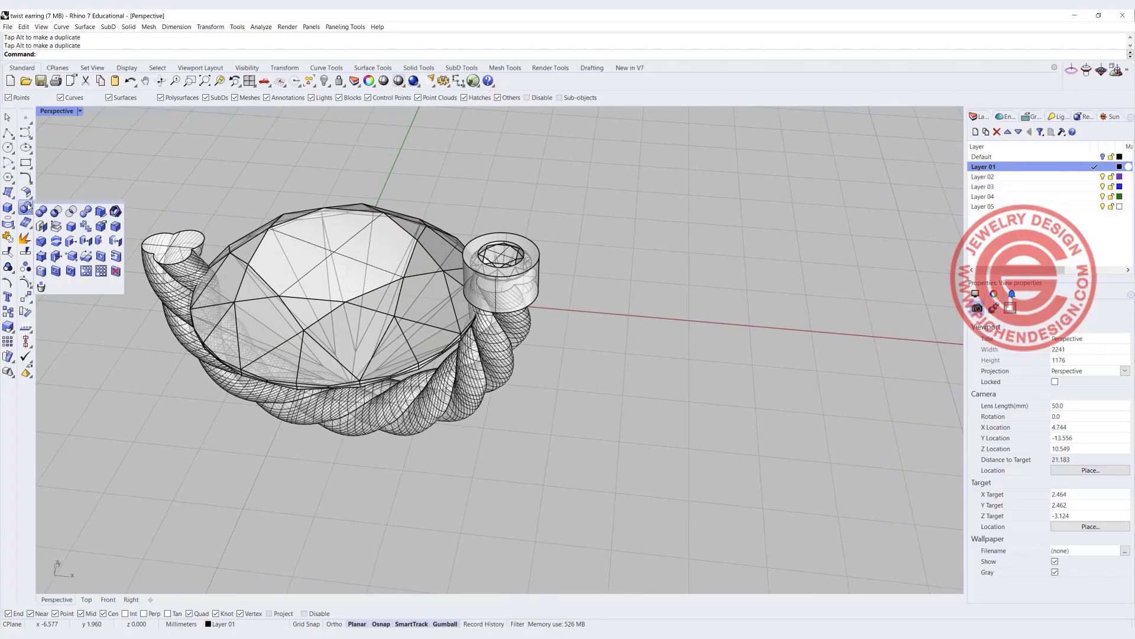
left_click(116, 227)
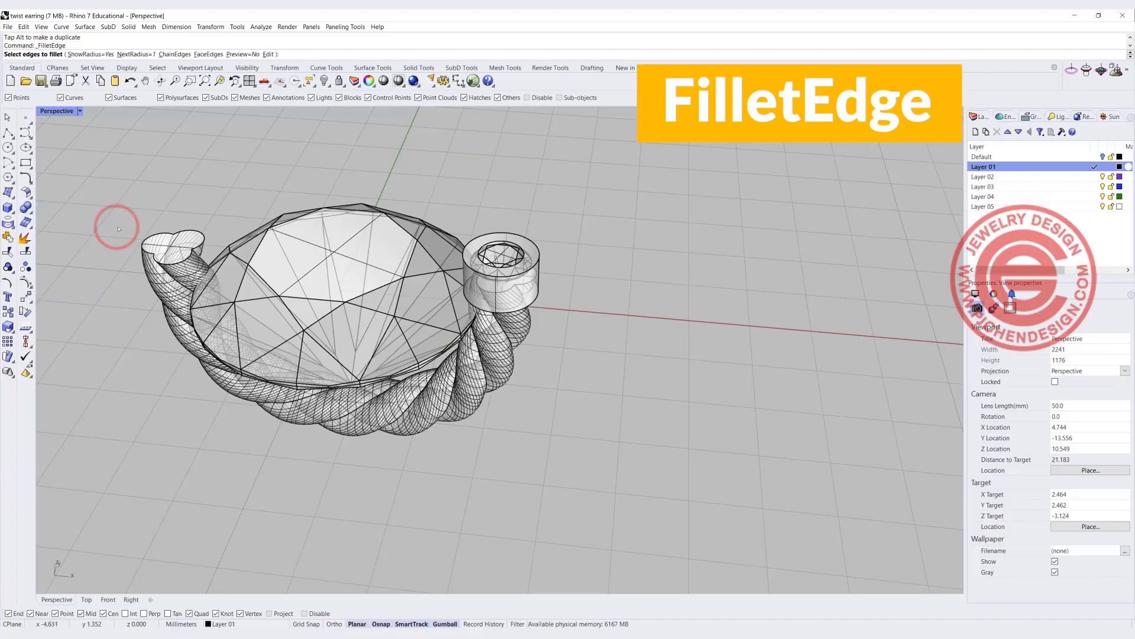
type("0.2")
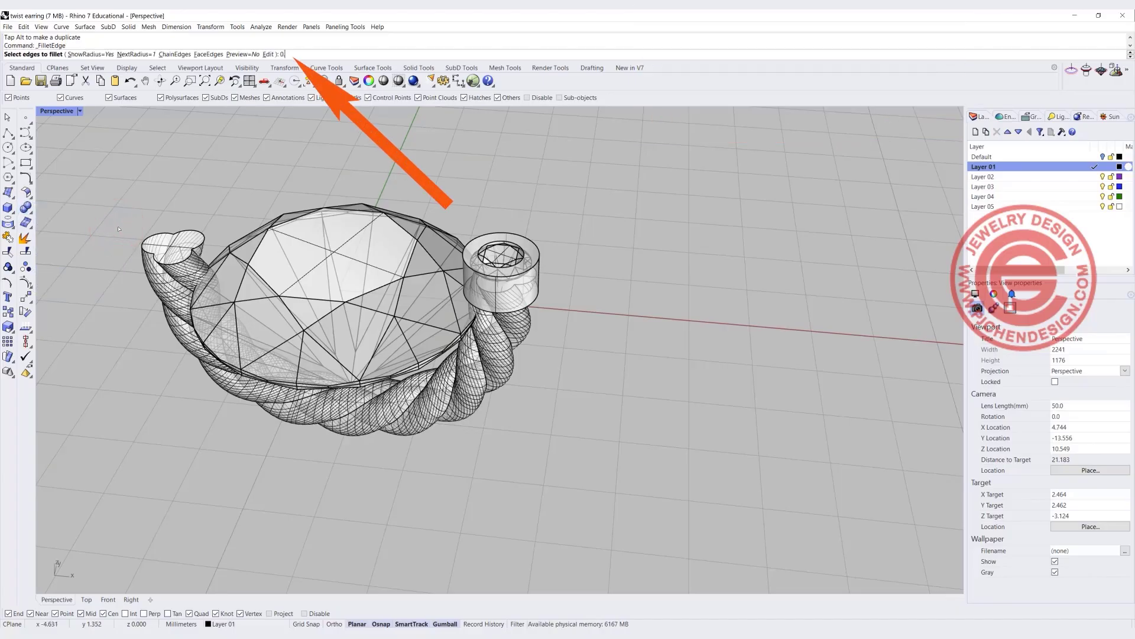
key("Return")
key("Return")
key("Return")
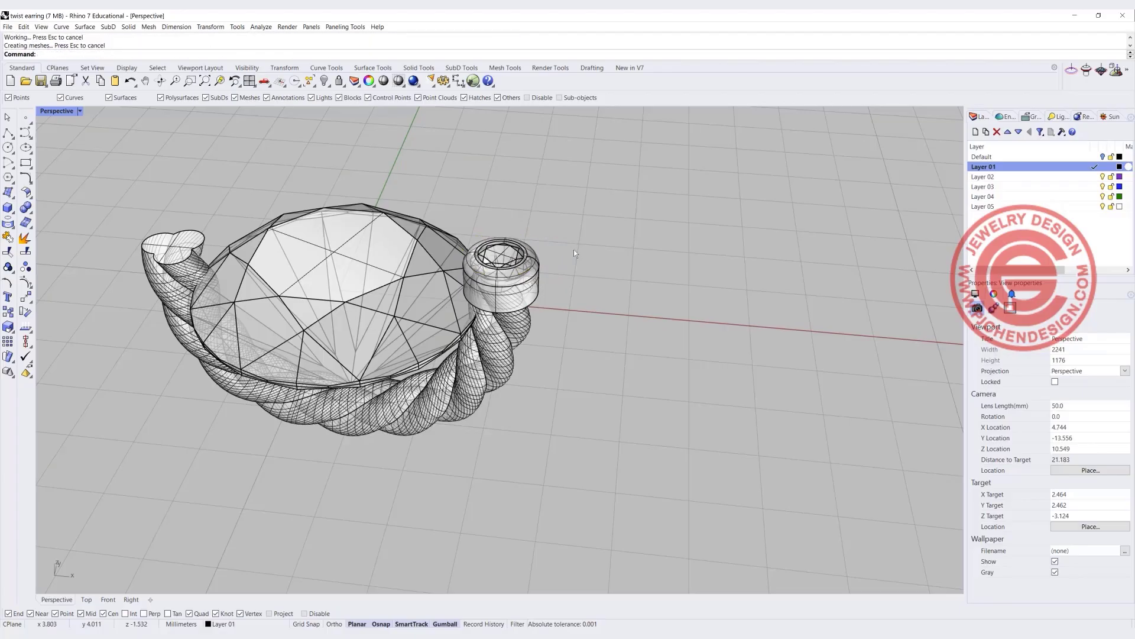
key("ctrl+z")
- Fillet the bezel's top edge with a 0.1 radius
key("Return")
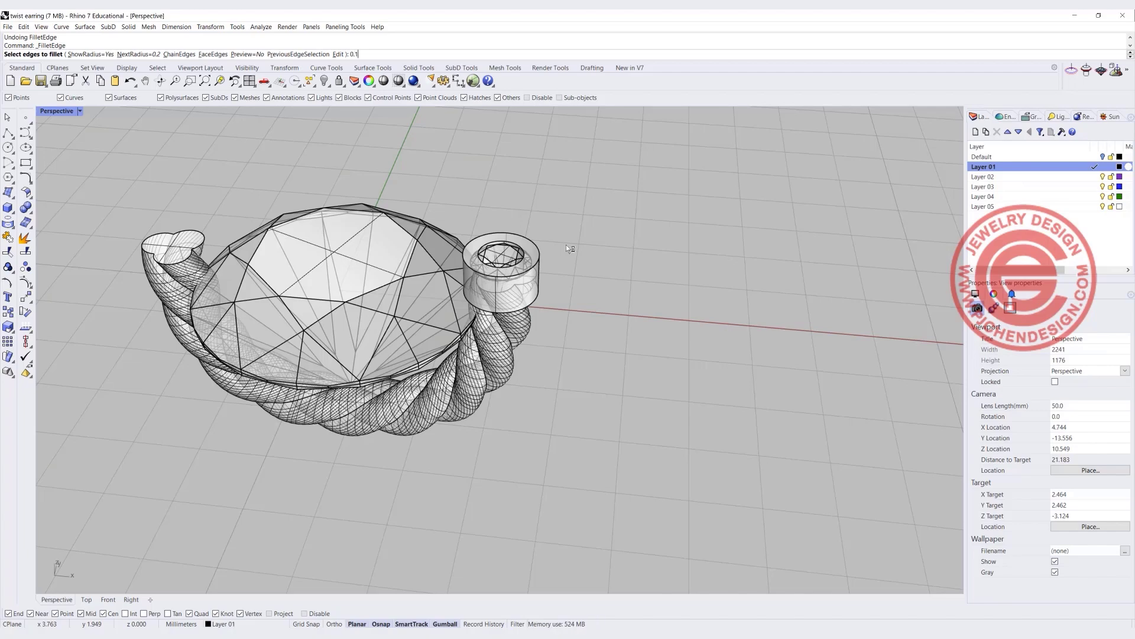
type("0.1")
key("Return")
left_click(539, 257)
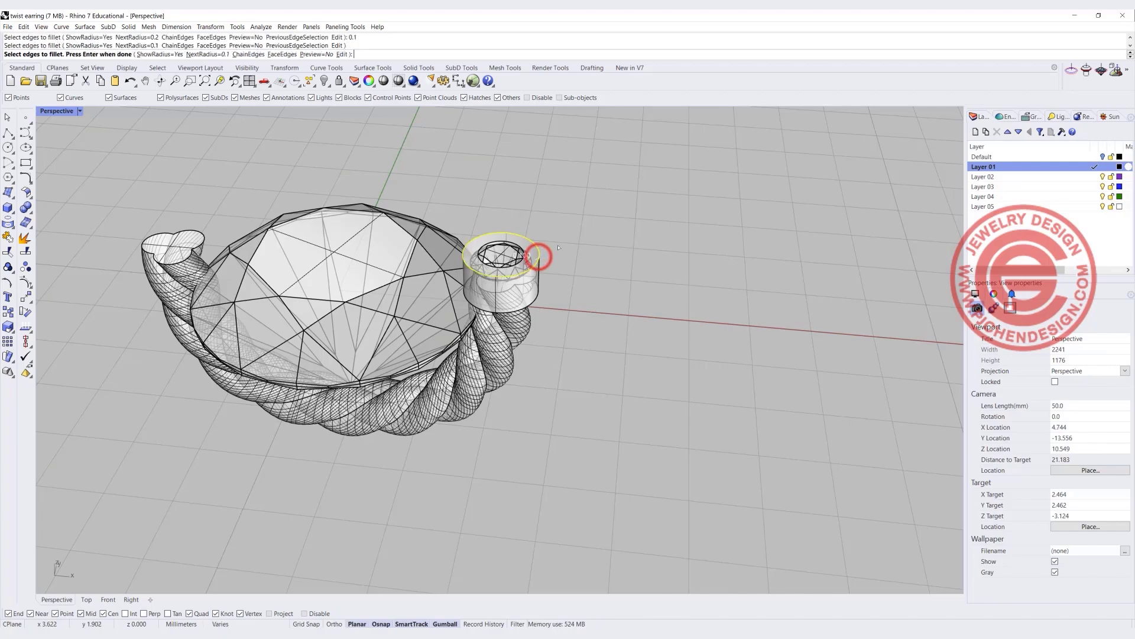
key("Return")
key("Return")
scroll(522, 258, "up", 3)
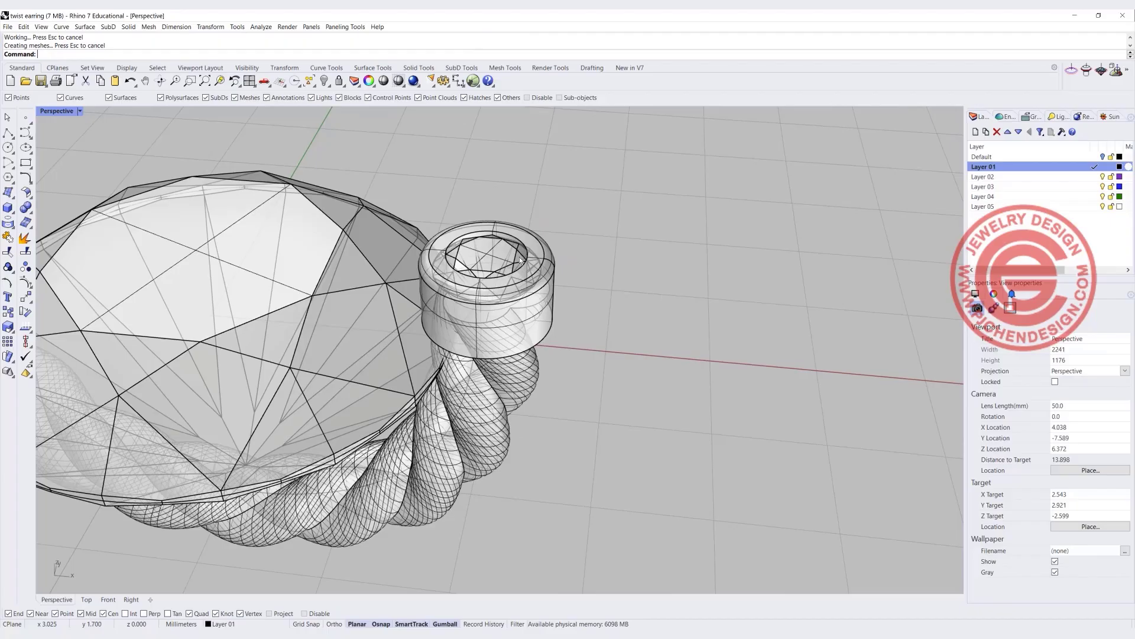
left_click(26, 208)
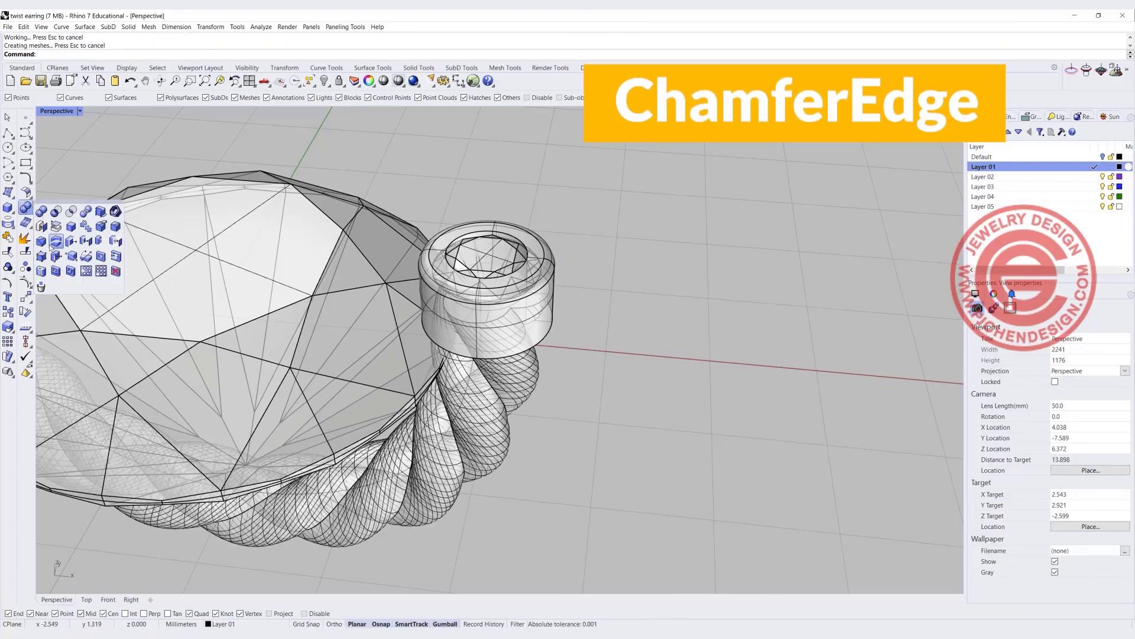
- Chamfer the bezel's inner top edge by 0.05 and view the earring from a low side angle
left_click(39, 241)
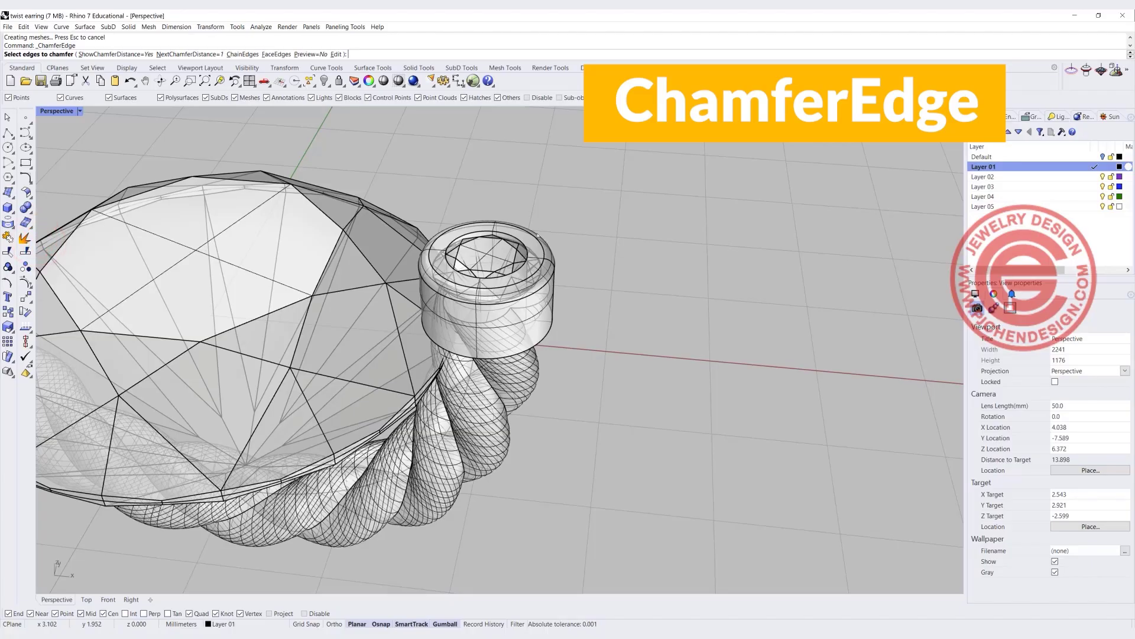
type("0.05")
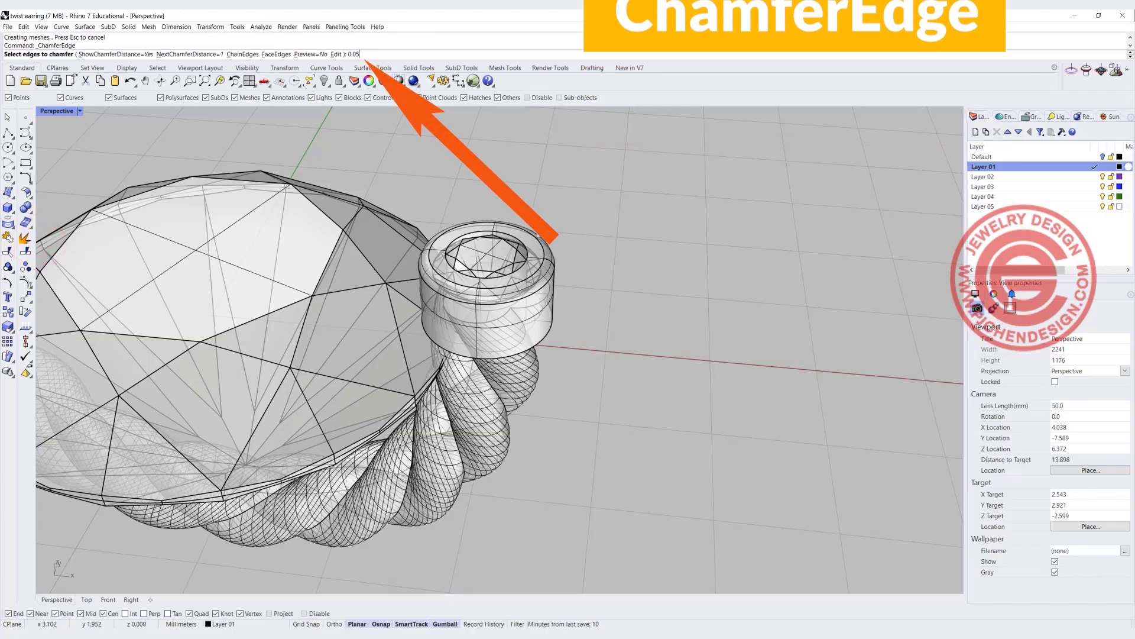
key("Return")
left_click(521, 243)
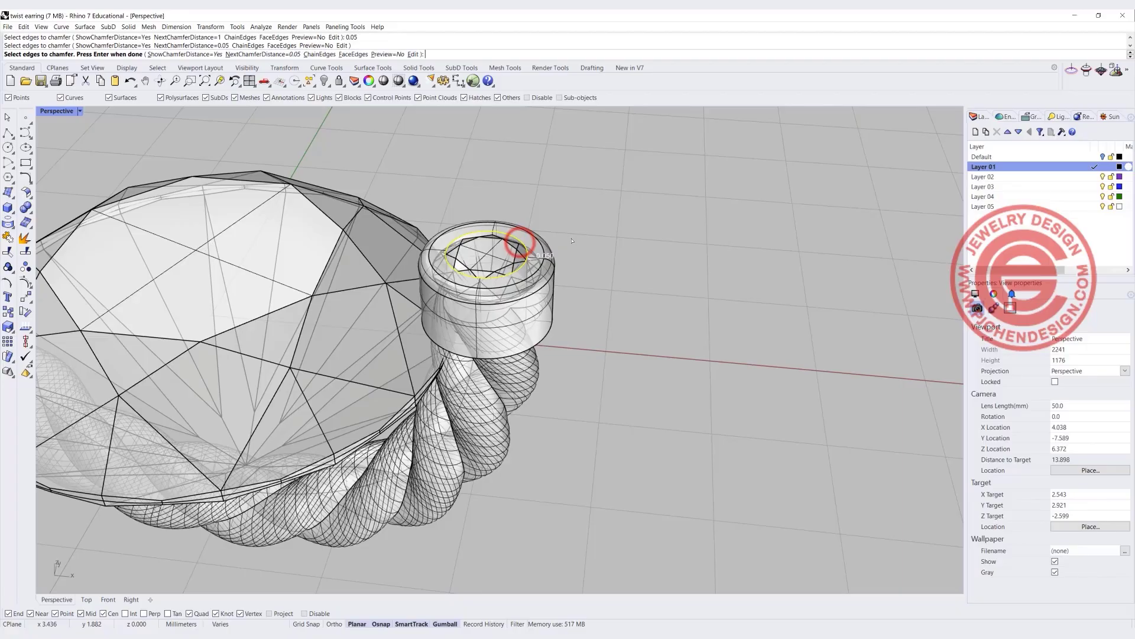
key("Return")
key("Return")
right_click_drag(572, 241, 610, 237)
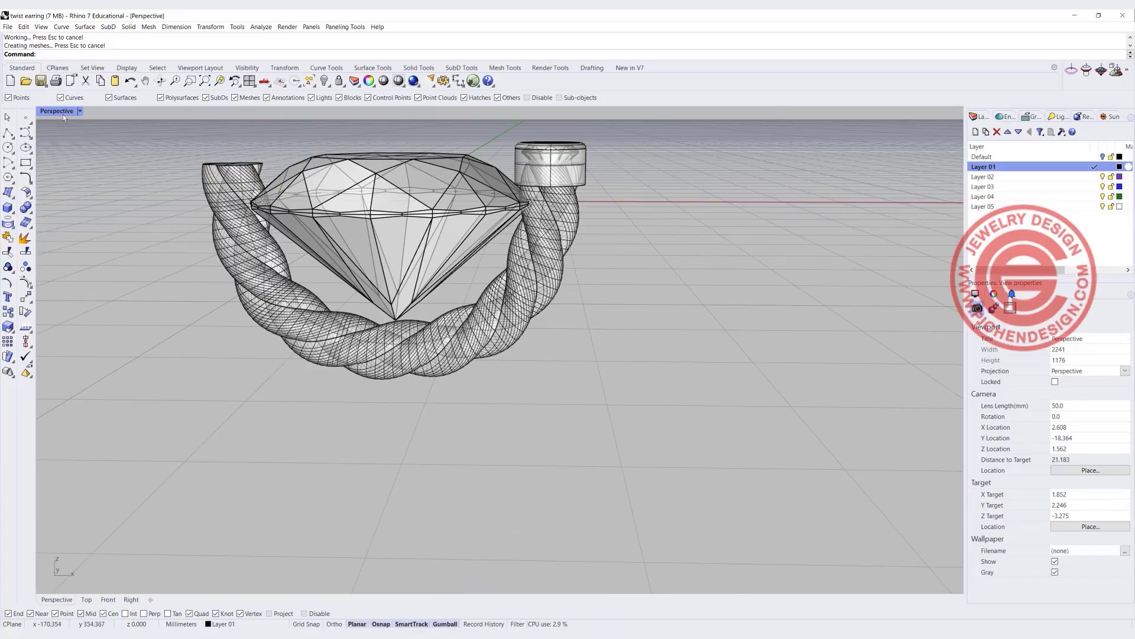
- Round the bezel's base edge where it meets the prong with a 0.1 fillet
scroll(585, 187, "up", 2)
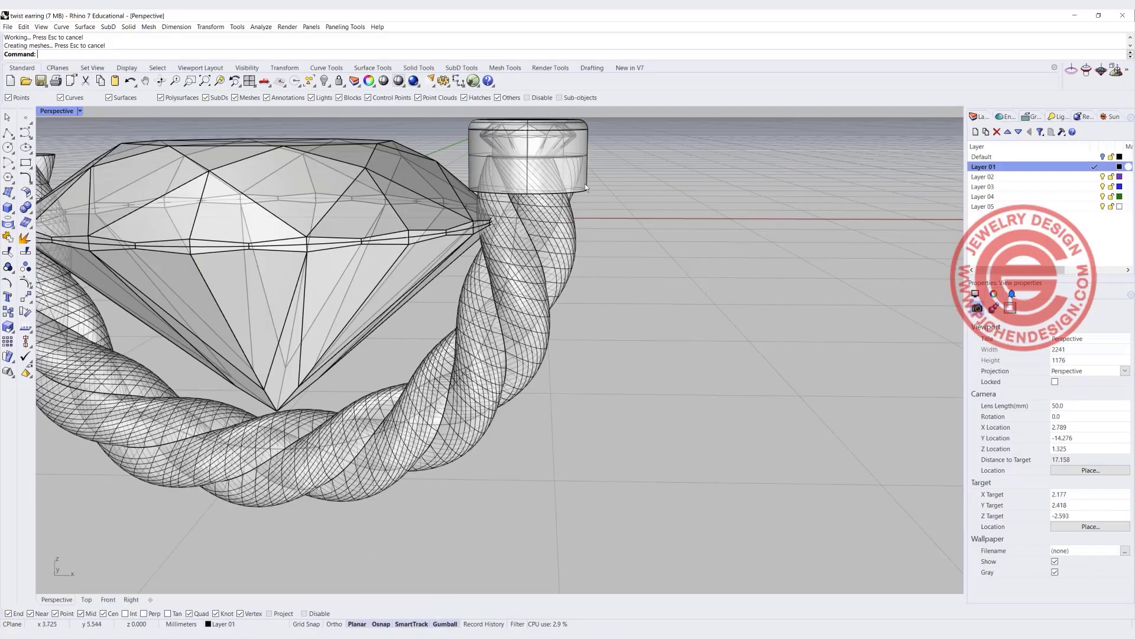
left_click(28, 208)
left_click(116, 224)
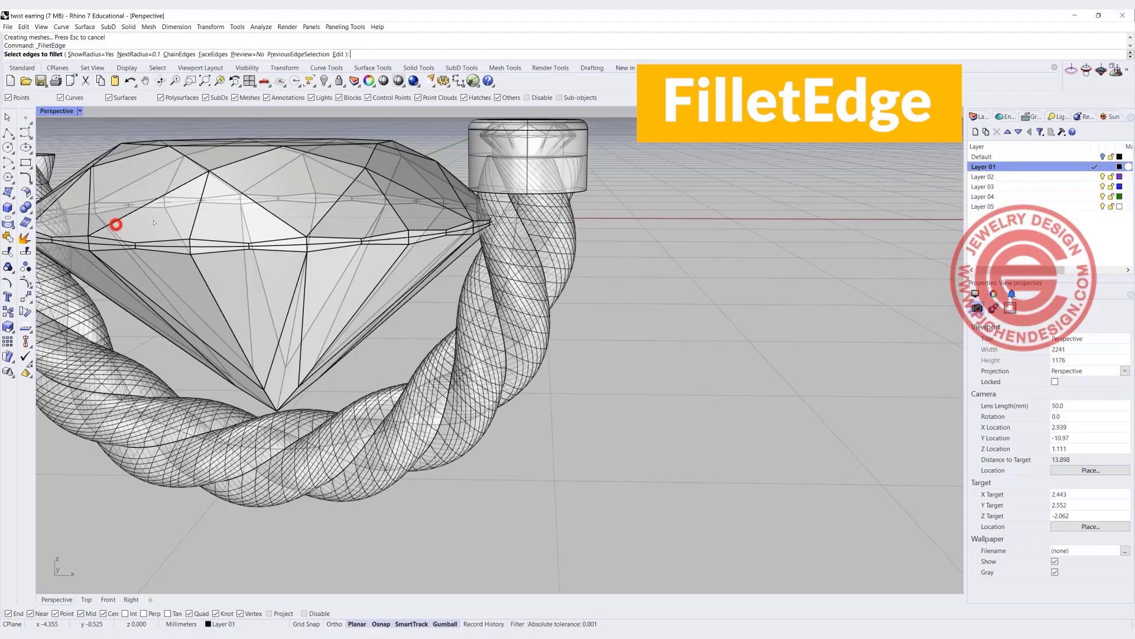
left_click(588, 183)
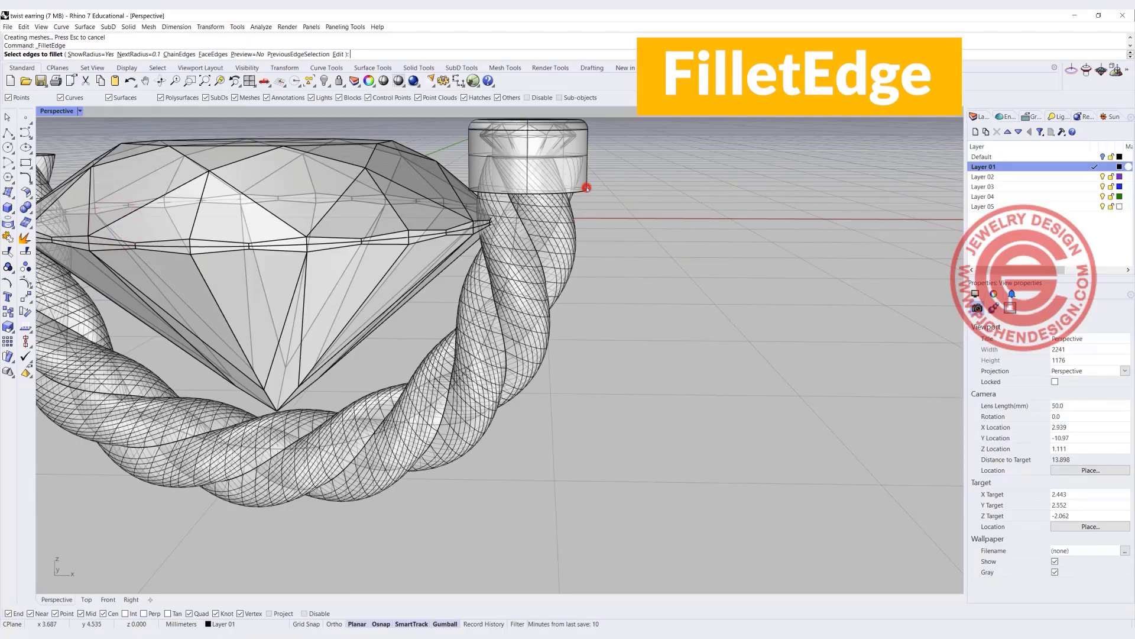
key("Return")
key("Return")
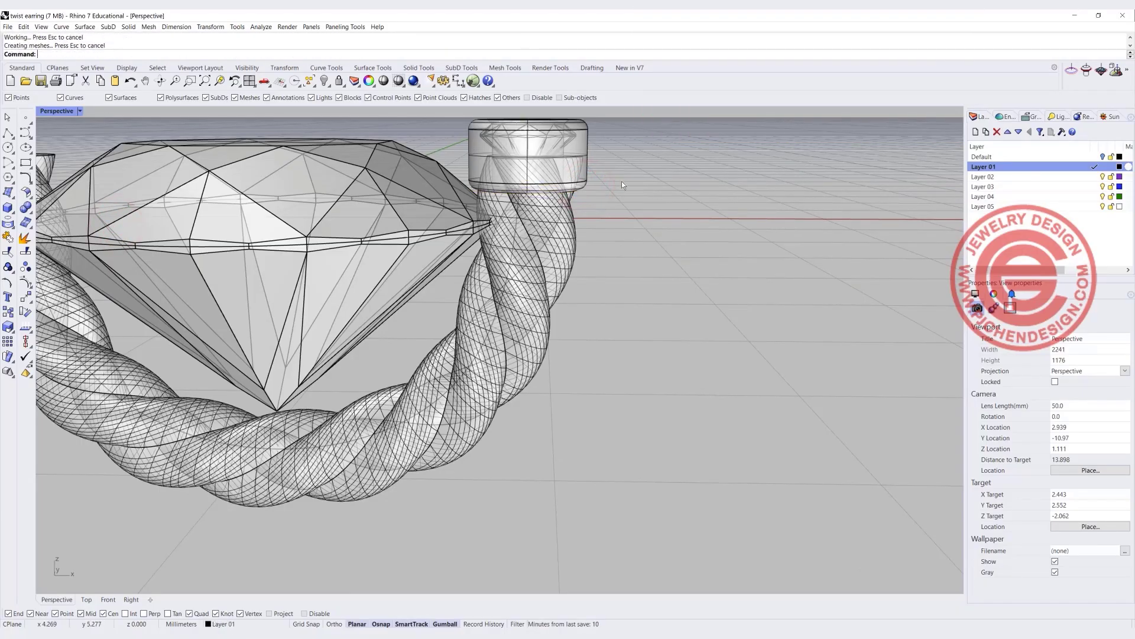
- Mirror the bezel group across the Y axis in Top onto the rope's left end
right_click_drag(622, 181, 553, 330)
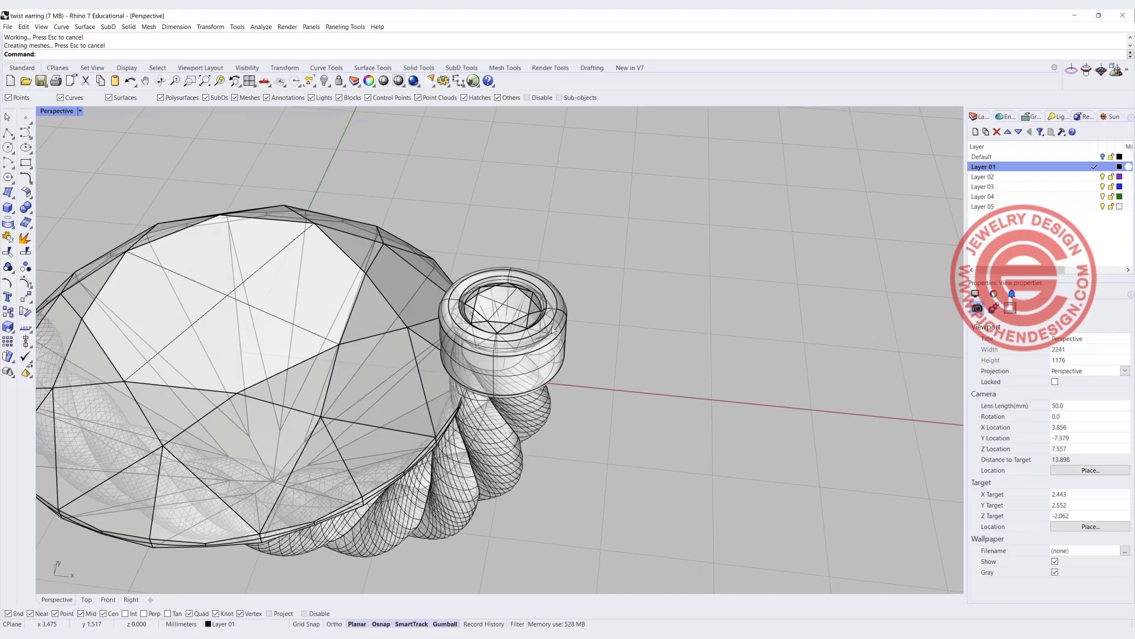
double_click(60, 112)
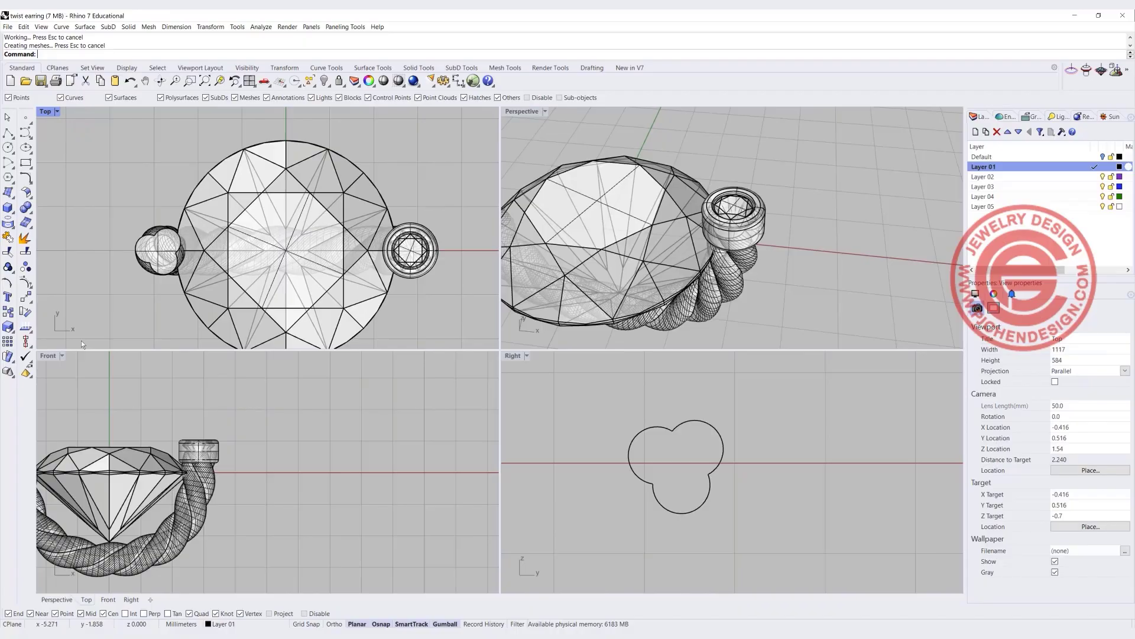
left_click(207, 446)
scroll(193, 250, "down", 5)
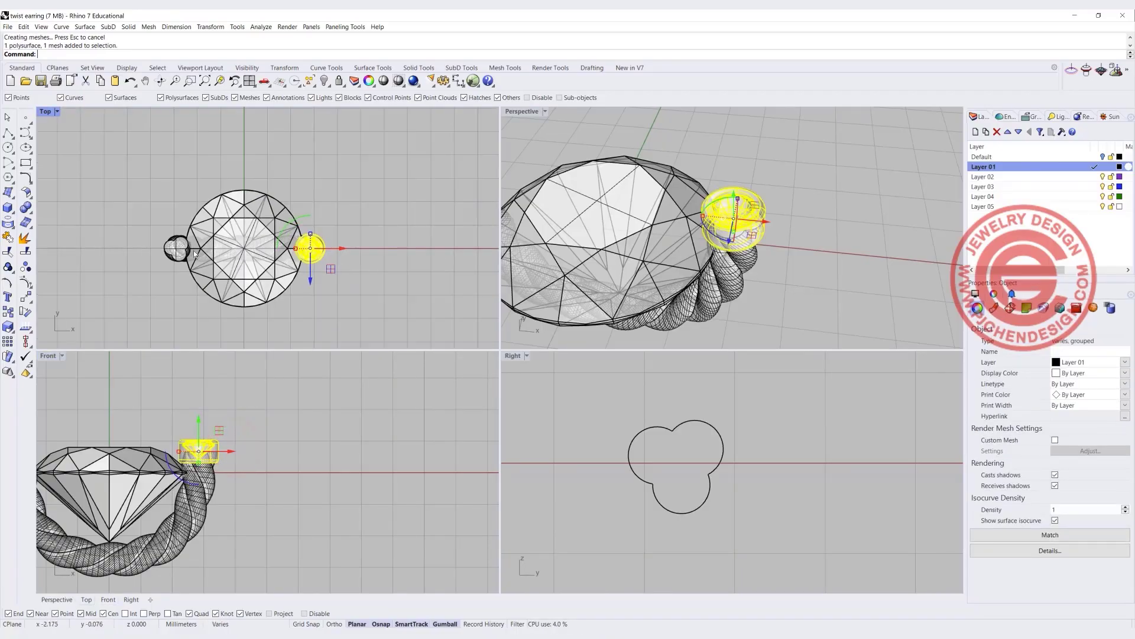
left_click(26, 298)
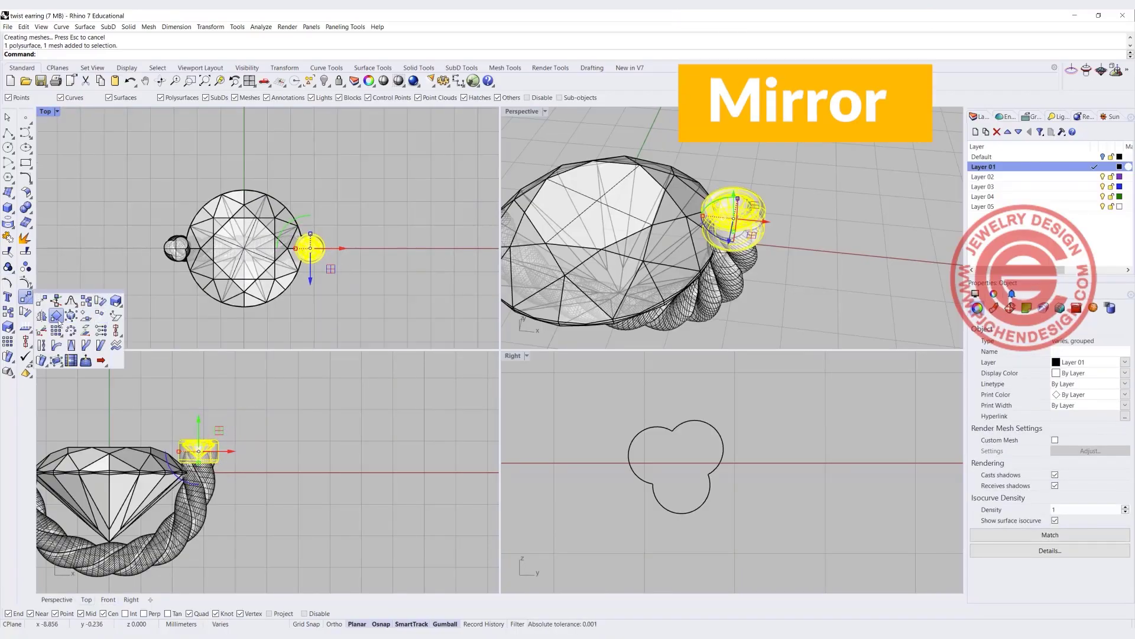
left_click(41, 316)
left_click(246, 329)
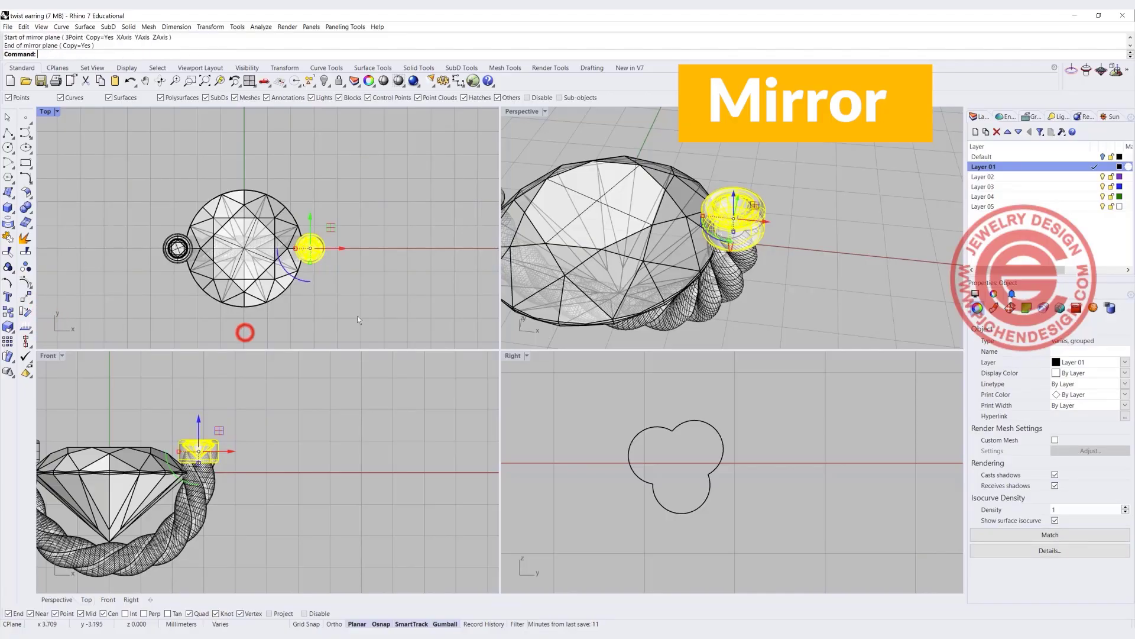
left_click(244, 332)
left_click(294, 459)
- Orbit the Perspective view, then select the prongs, bezels and stone in the Front view
scroll(339, 436, "down", 3)
left_click(664, 269)
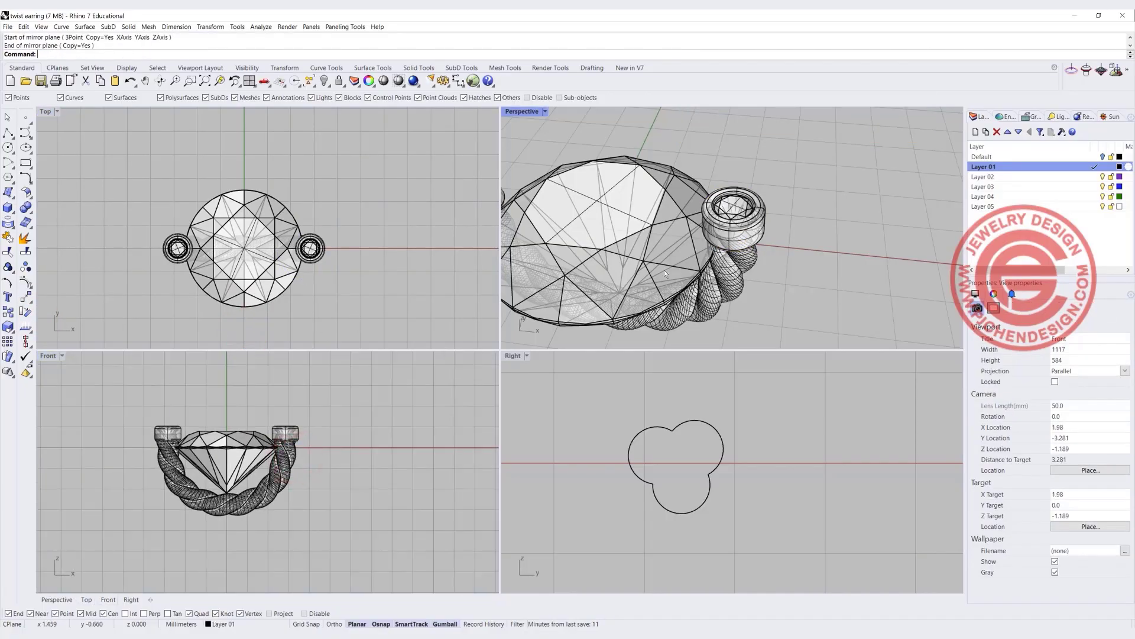
right_click_drag(665, 270, 704, 232)
scroll(704, 232, "down", 2)
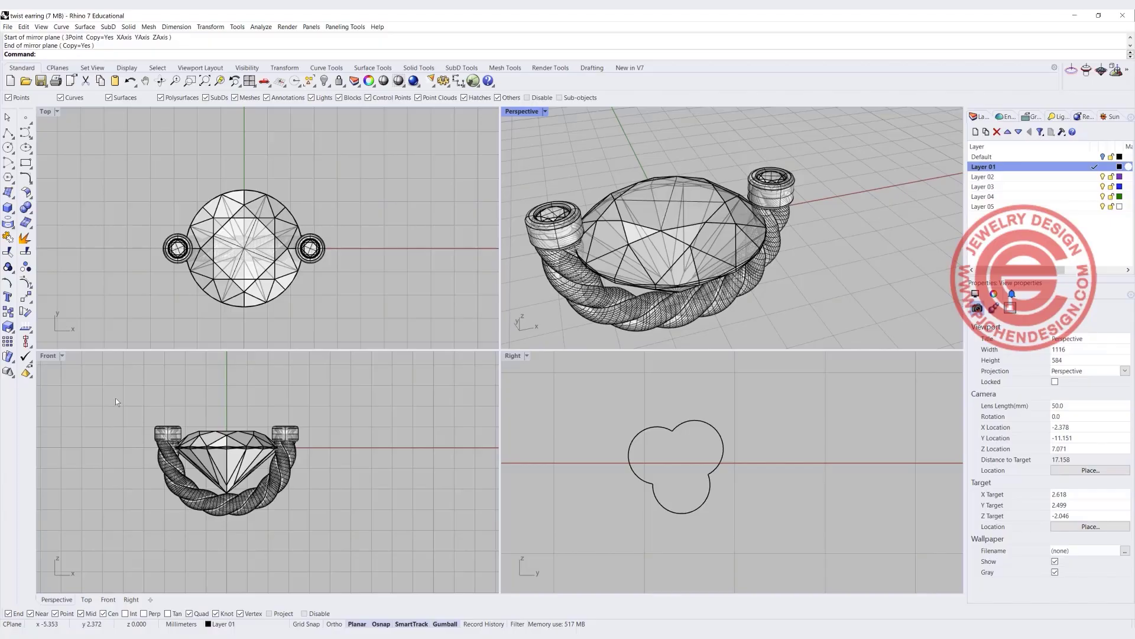
left_click_drag(116, 398, 332, 524)
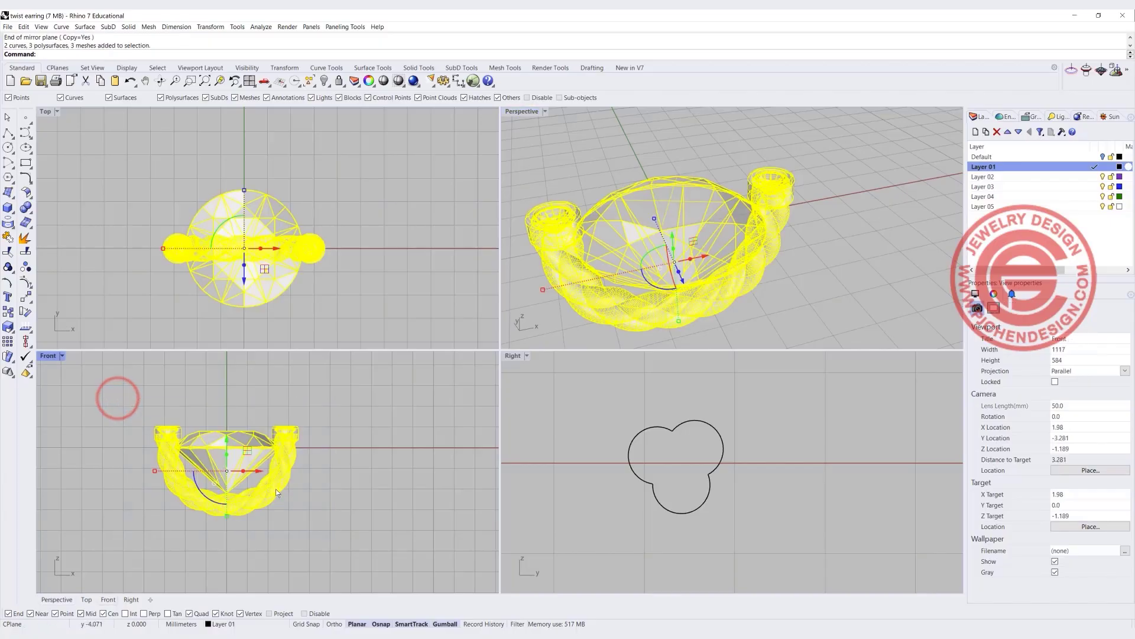
- Deselect the stone, then rotate-copy the prongs about the origin at 60° and 120°
left_click(258, 454, "ctrl")
left_click(257, 453, "ctrl")
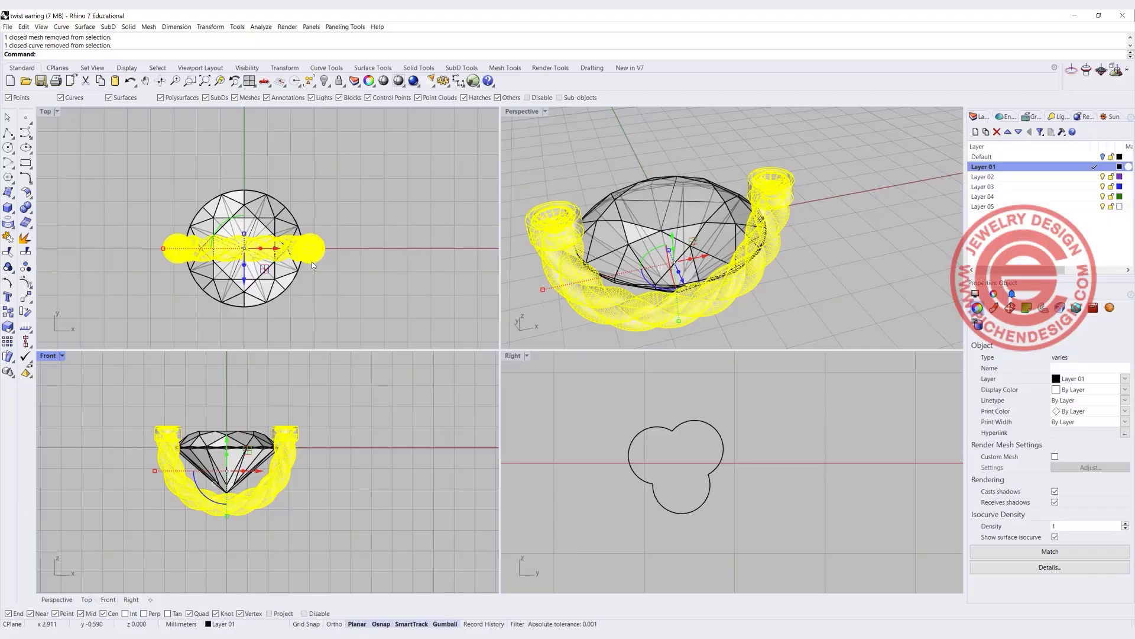
left_click(25, 312)
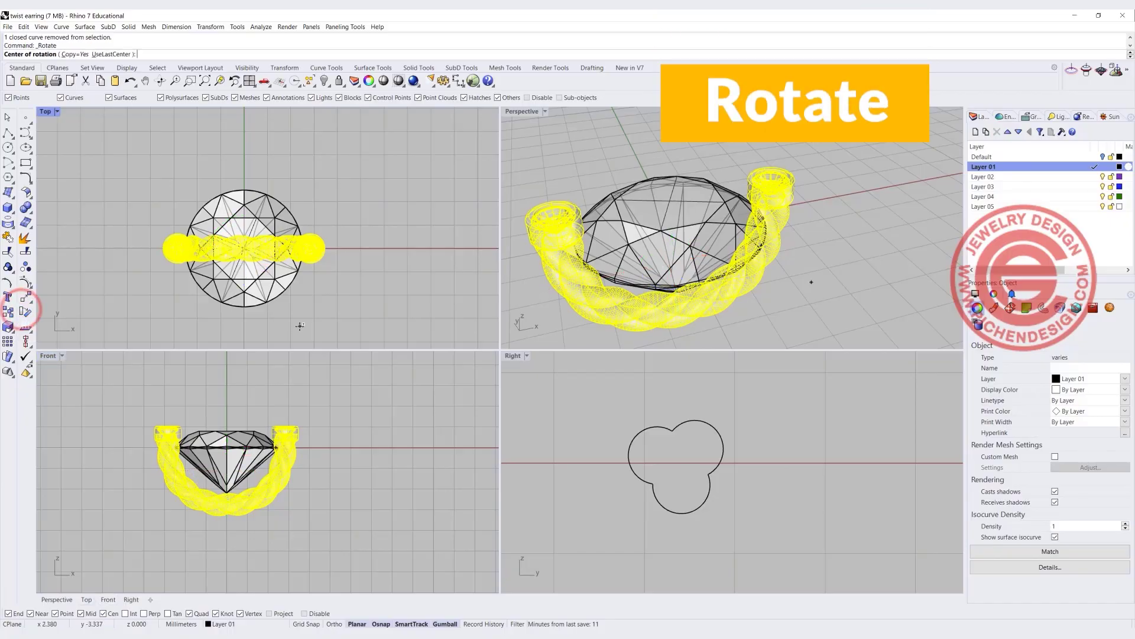
type("0")
key("Return")
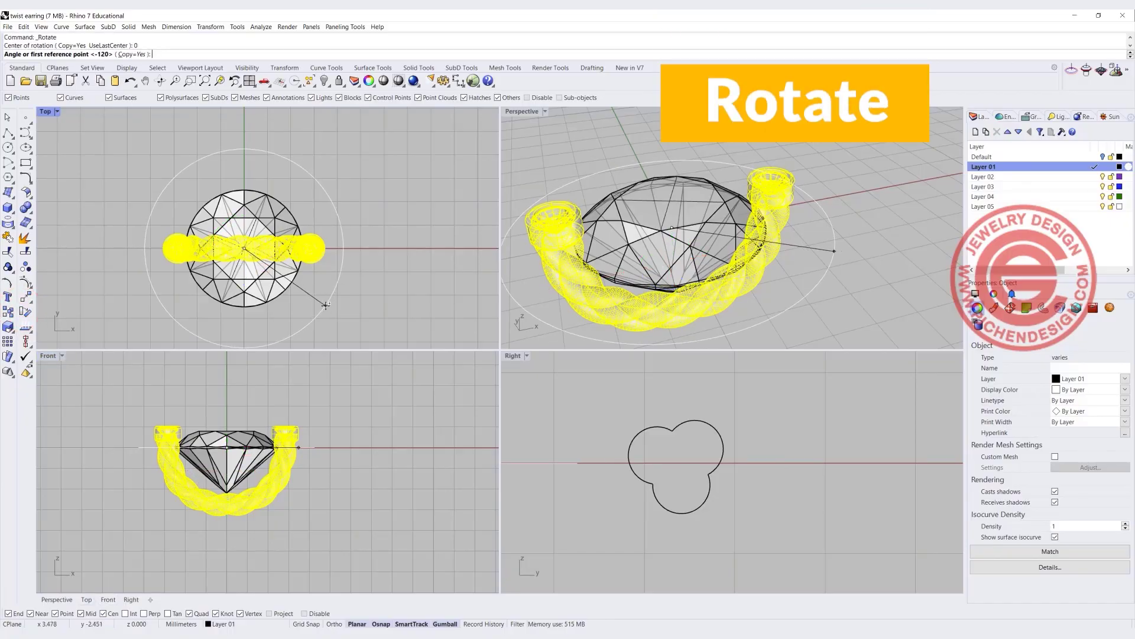
type("60")
key("Return")
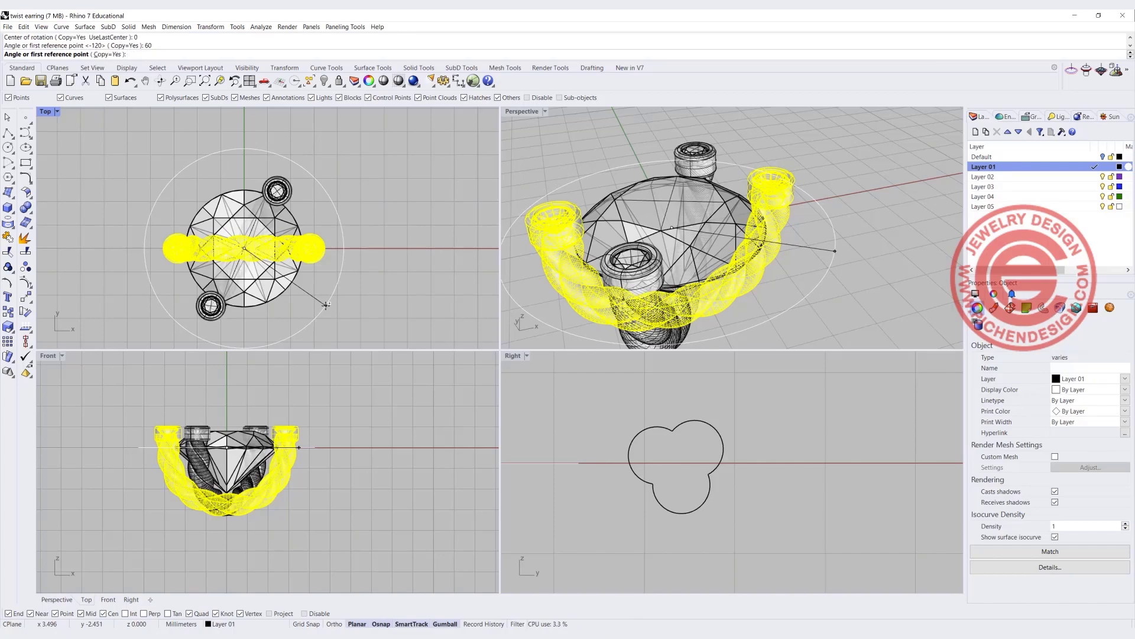
type("120")
key("Return")
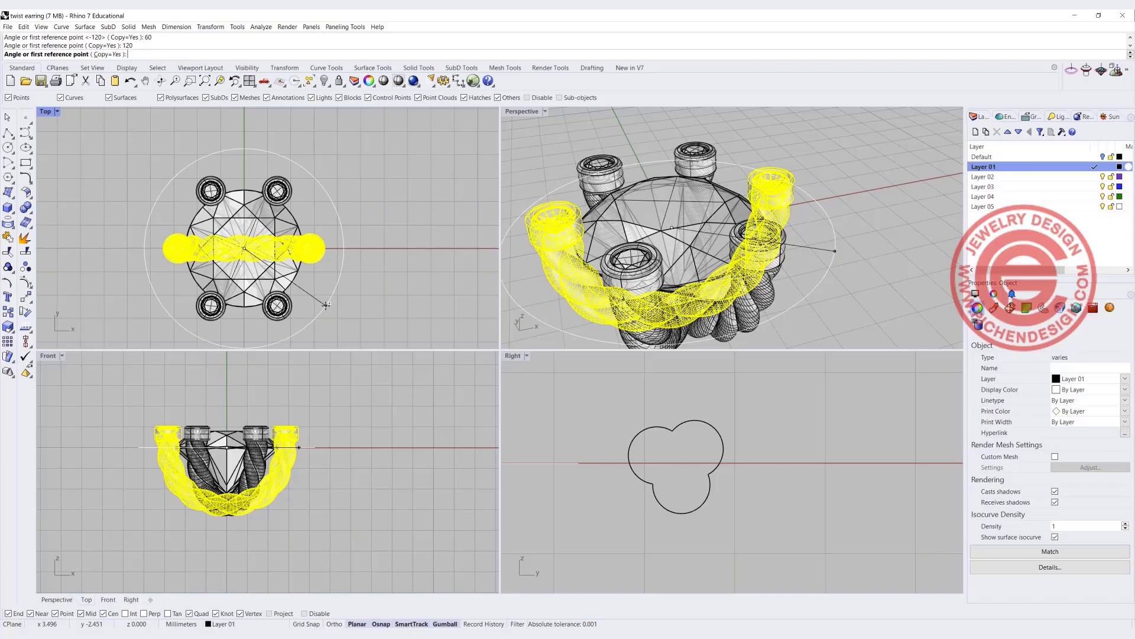
right_click(326, 305)
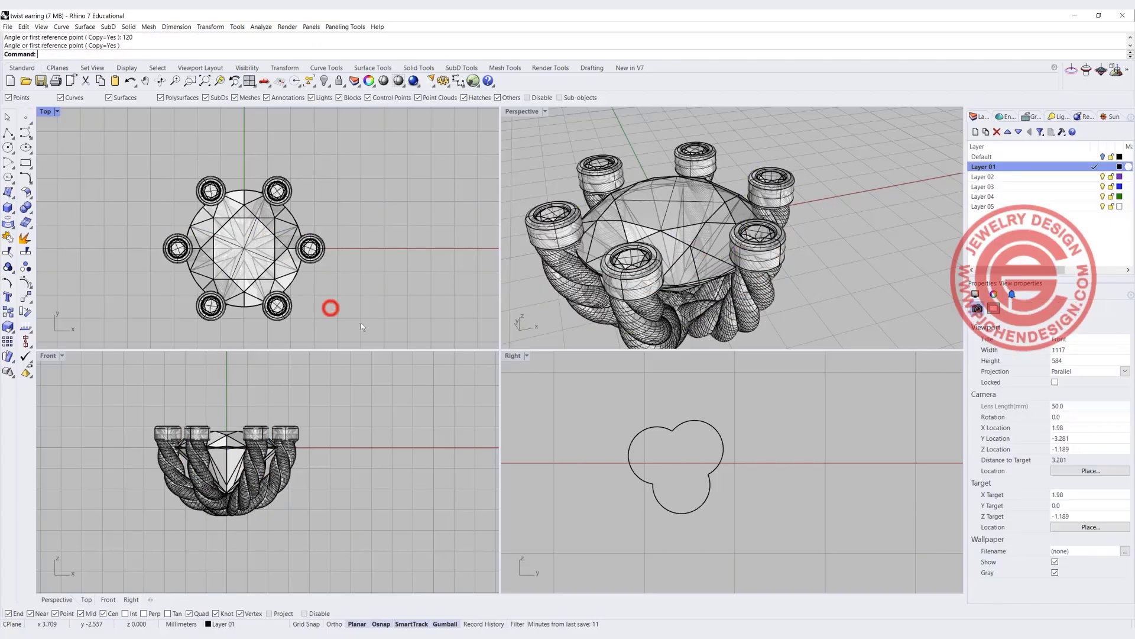
- In the maximized Front view, draw an 11 mm vertical polyline and move it under the earring
right_click_drag(671, 185, 781, 255)
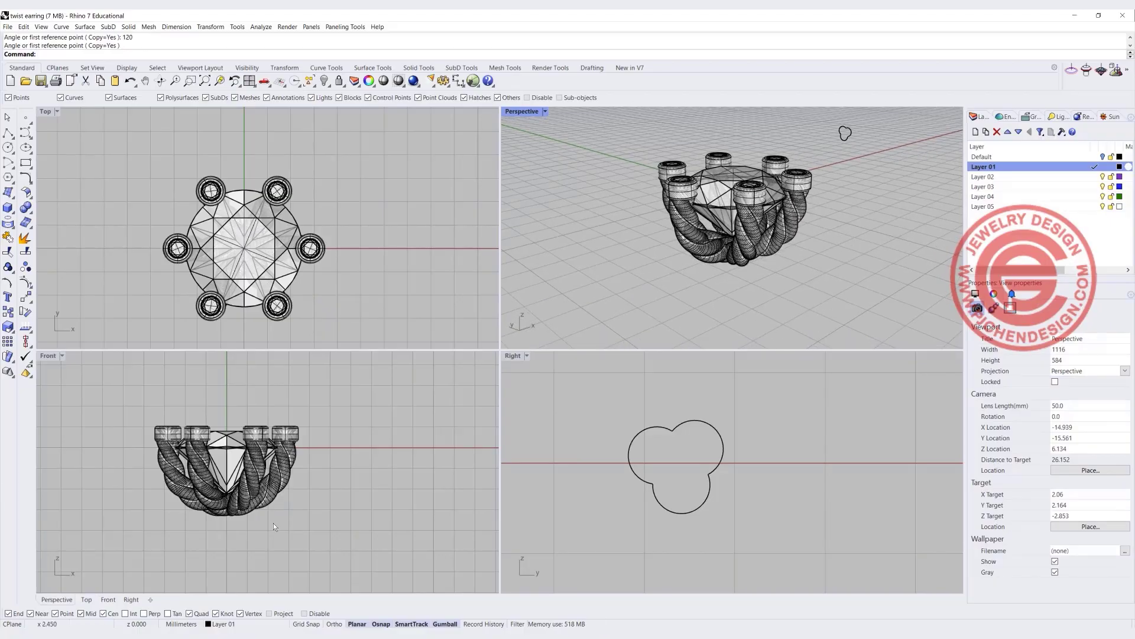
scroll(273, 523, "down", 5)
double_click(50, 355)
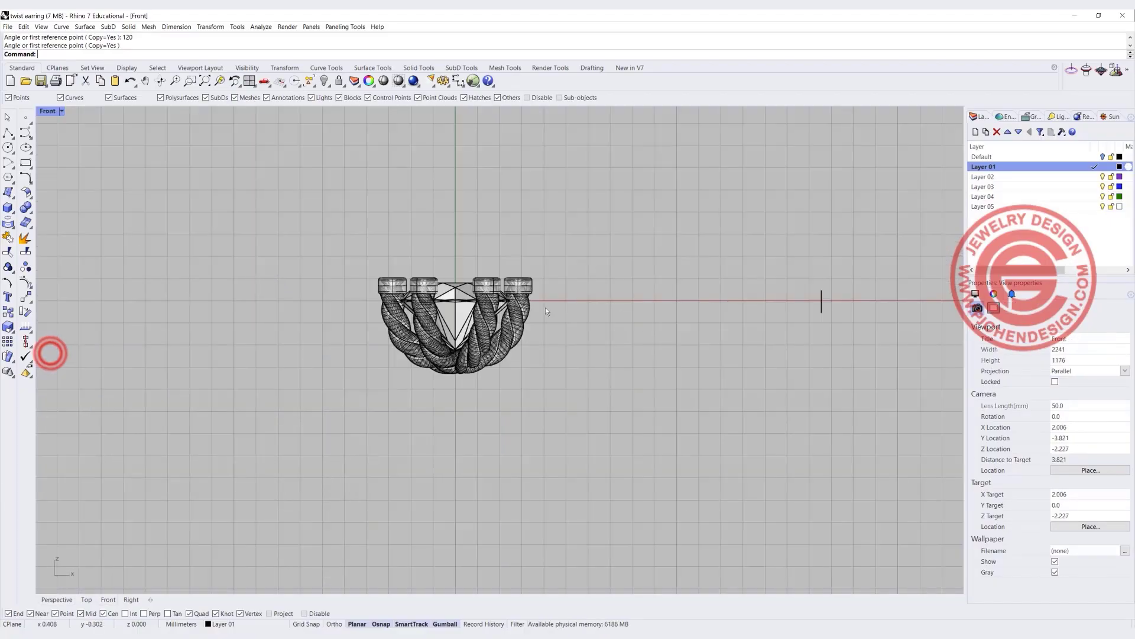
right_click_drag(544, 310, 434, 263)
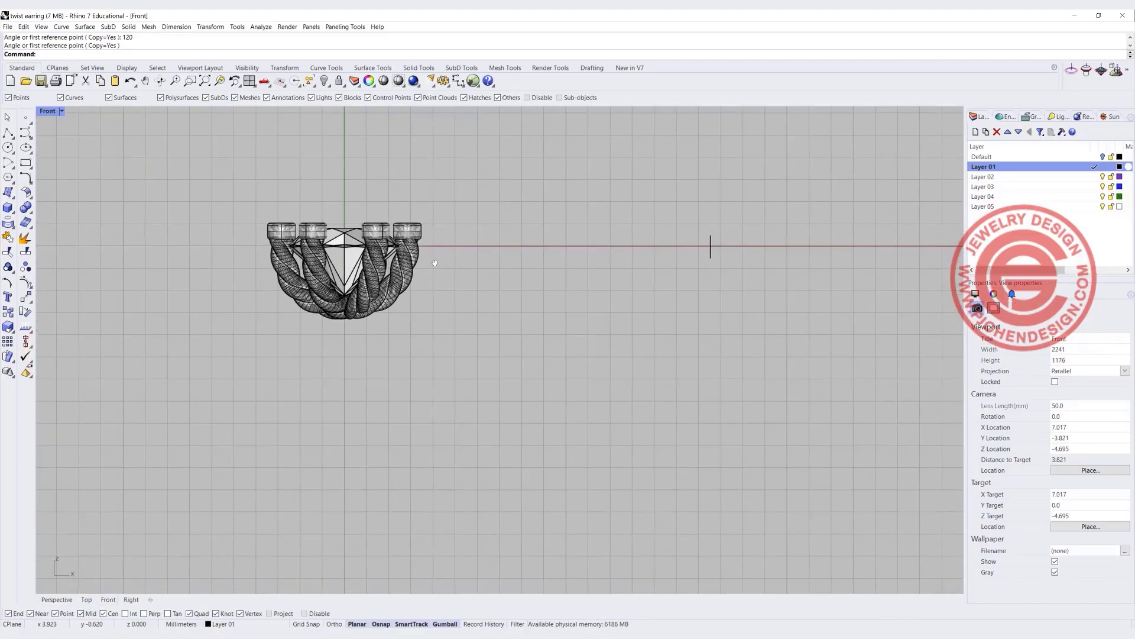
left_click(8, 131)
left_click(448, 345)
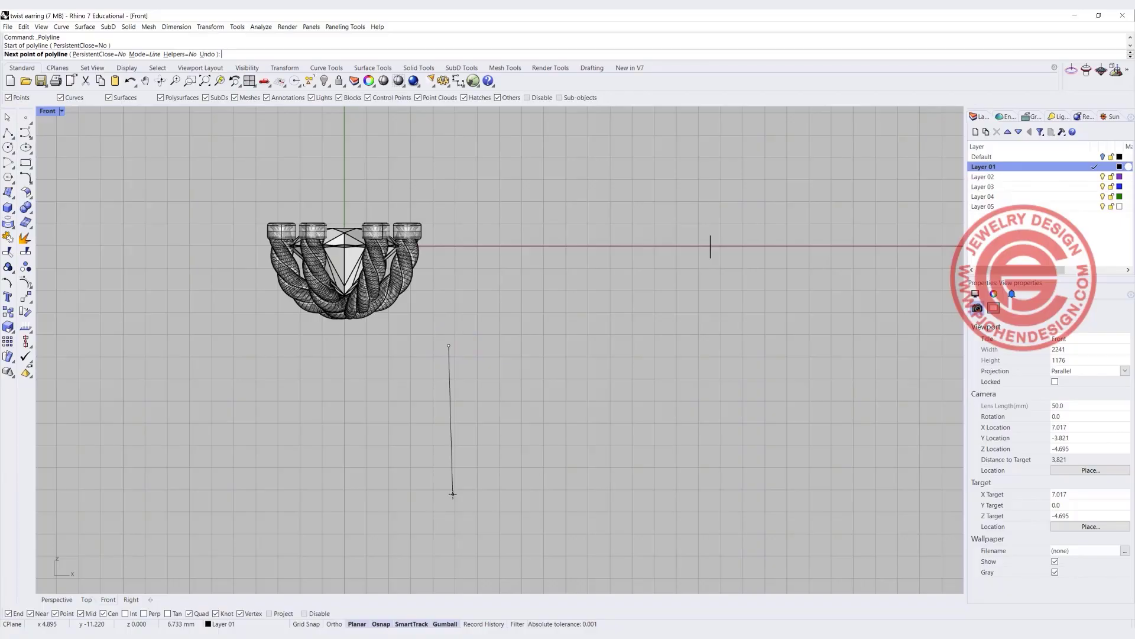
type("11")
key("Return")
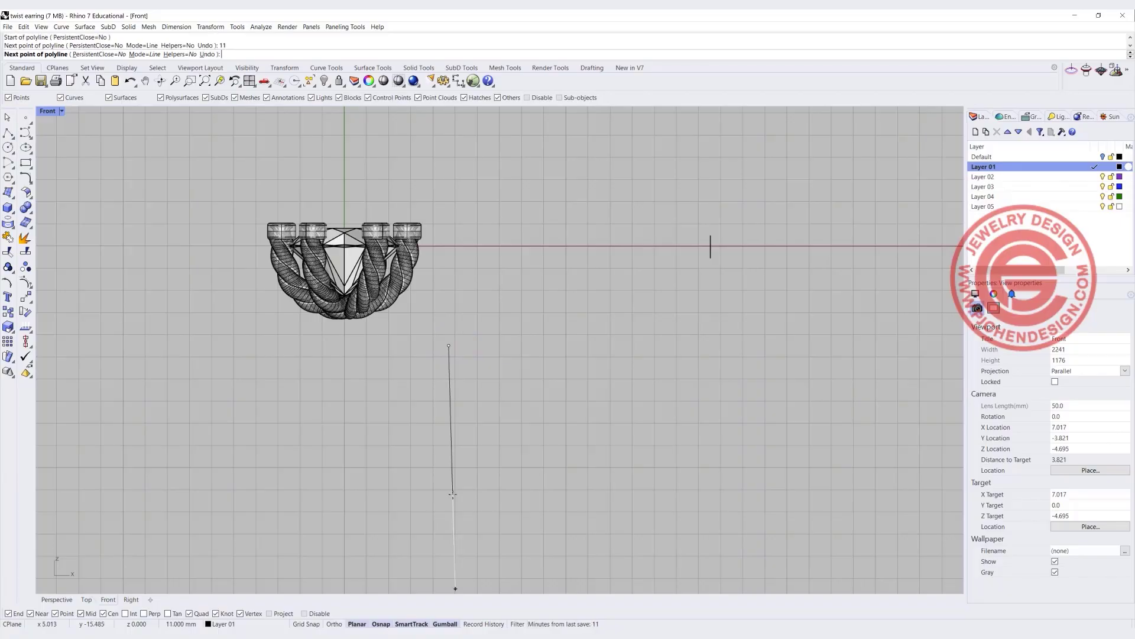
left_click(448, 489)
key("Return")
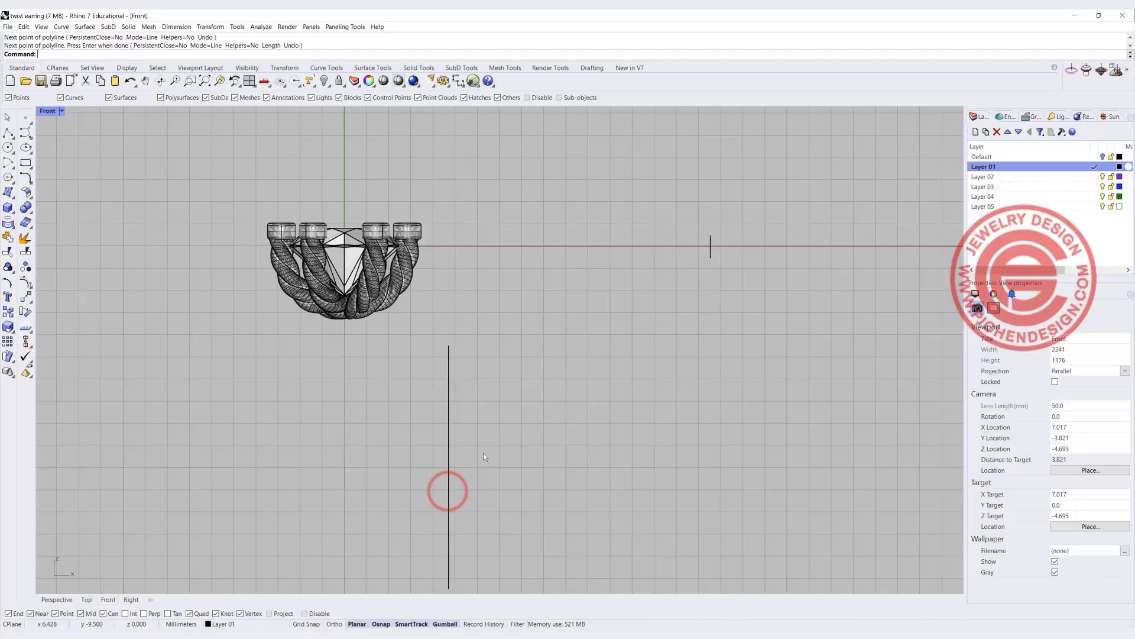
left_click_drag(484, 396, 414, 358)
scroll(497, 402, "down", 3)
left_click_drag(492, 413, 426, 409)
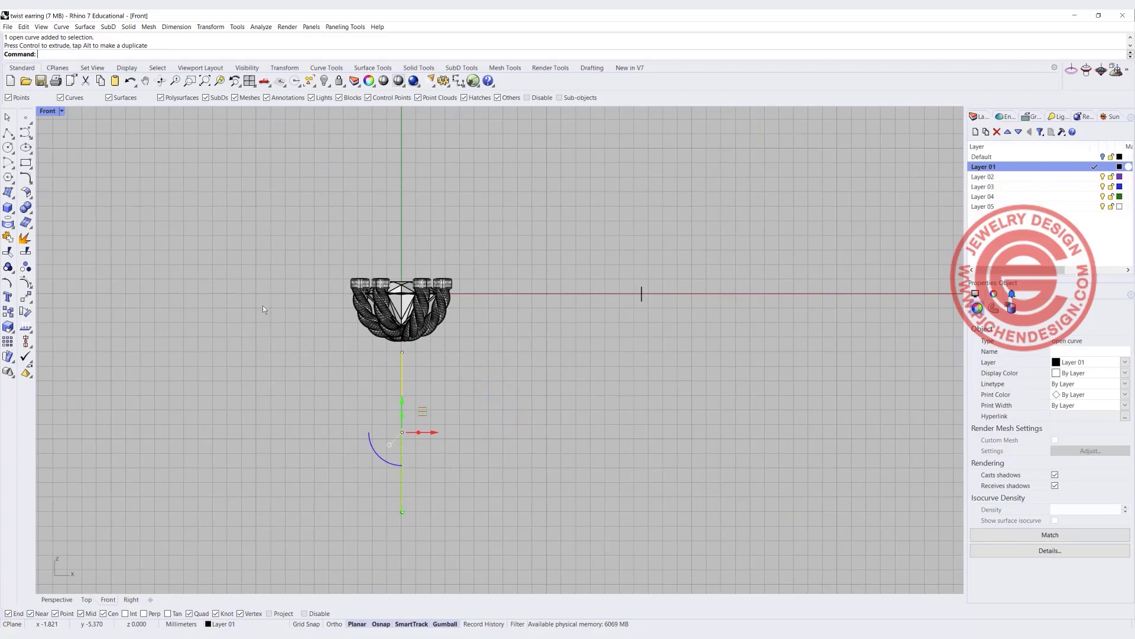
- Pipe the line with a 0.81 mm diameter at both ends
left_click(10, 209)
left_click(53, 257)
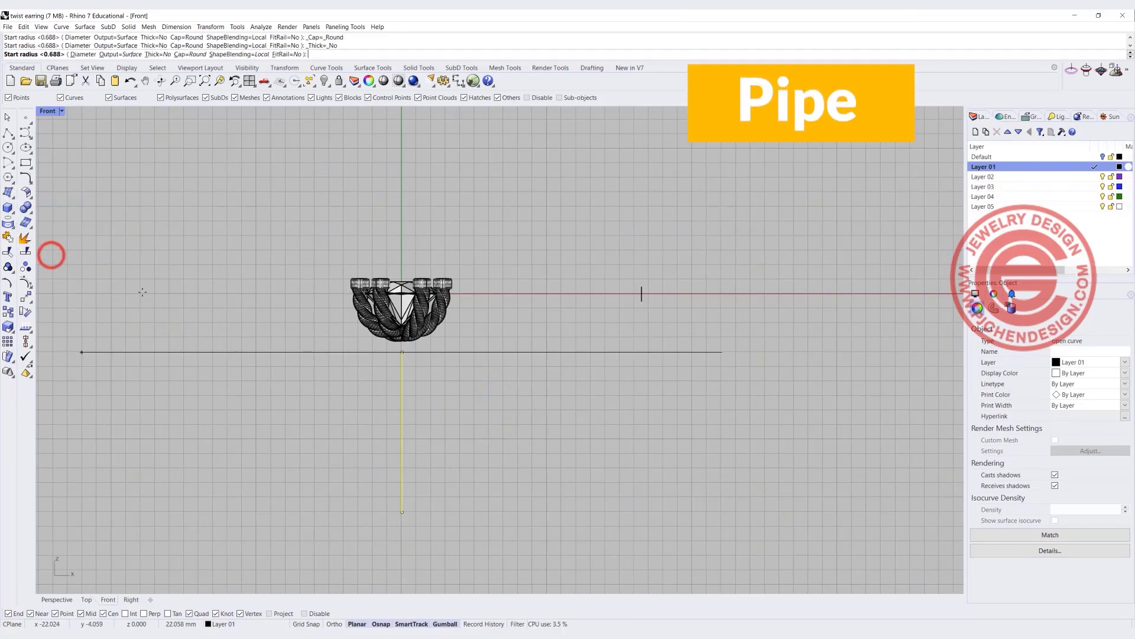
left_click(81, 54)
type("0")
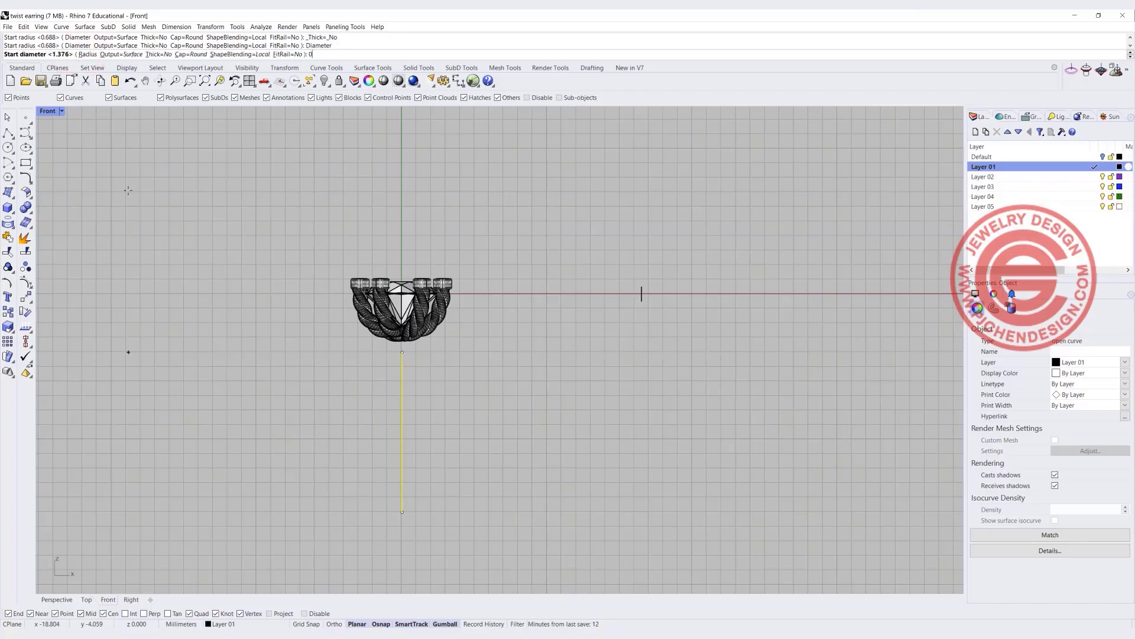
type(".81")
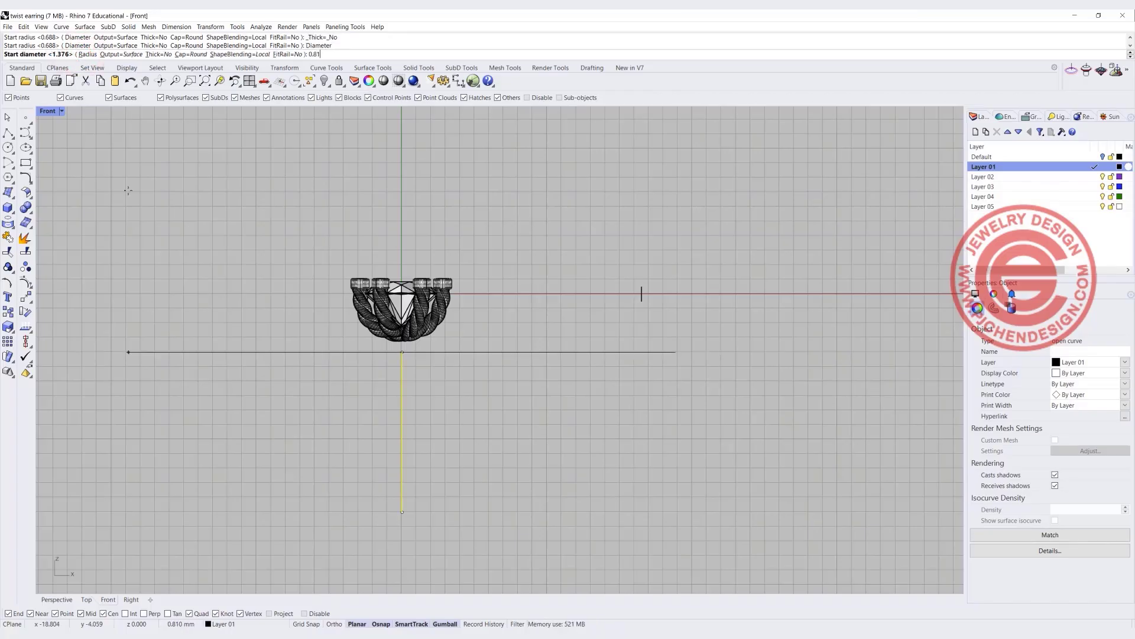
key("Return")
key("Return")
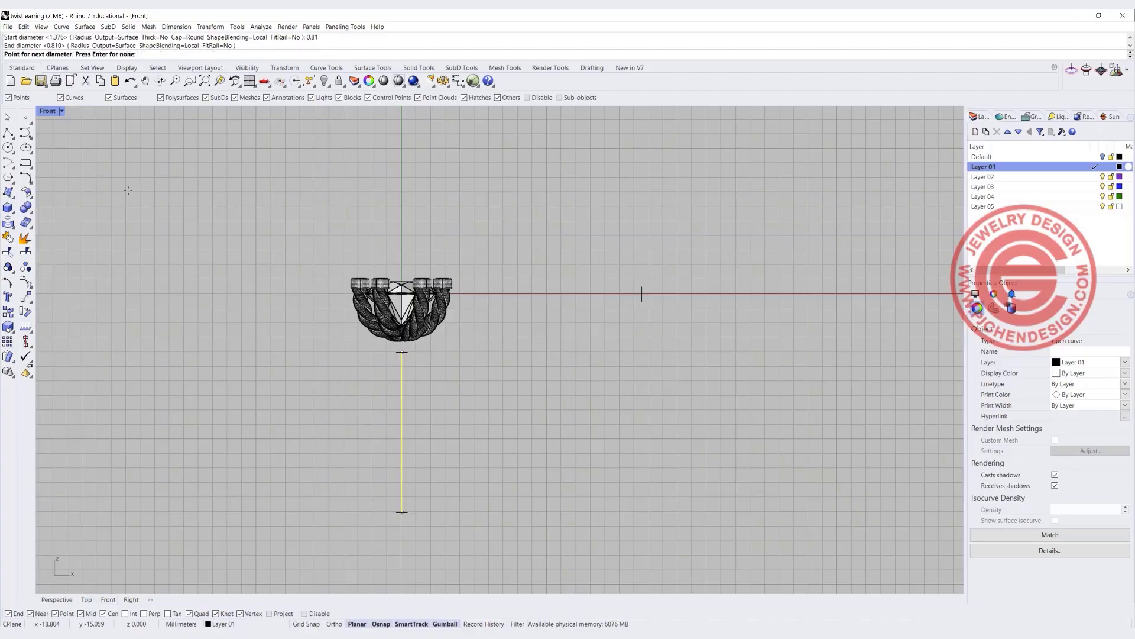
key("Return")
- Back in the four-view layout, centre the pipe post on the origin
double_click(50, 115)
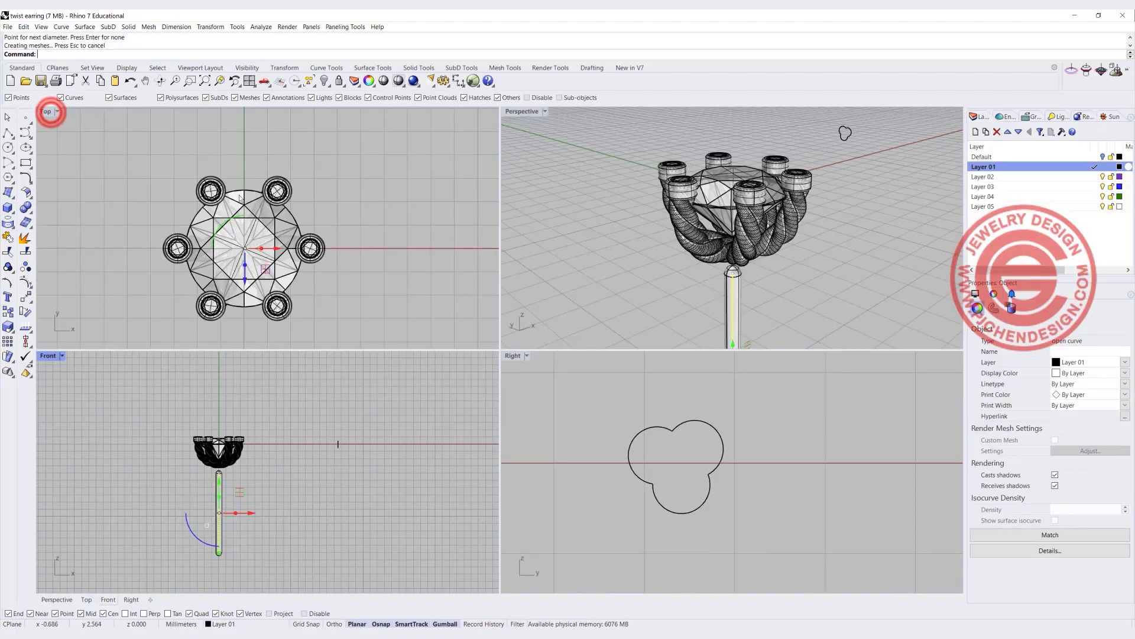
left_click(245, 249)
right_click_drag(245, 249, 228, 218)
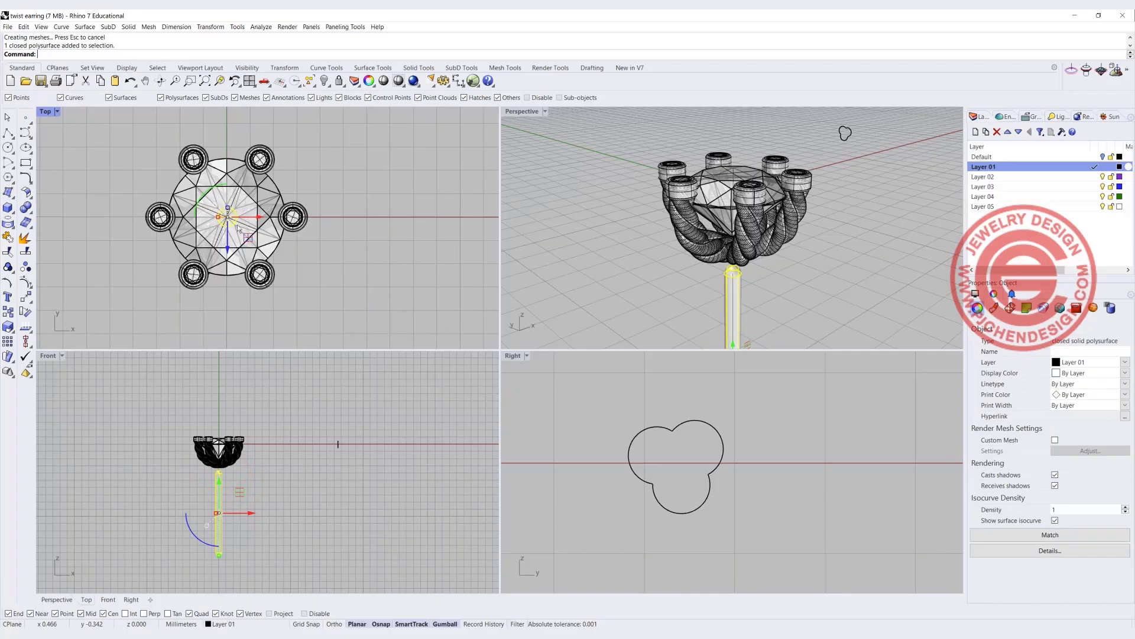
mouse_move(26, 344)
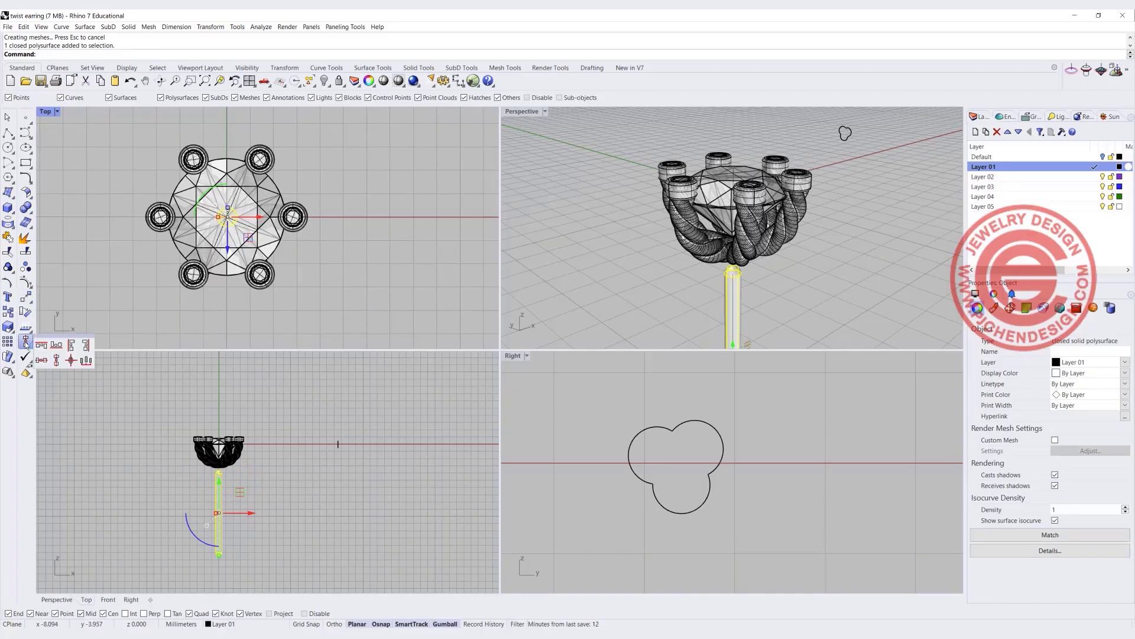
left_click(71, 359)
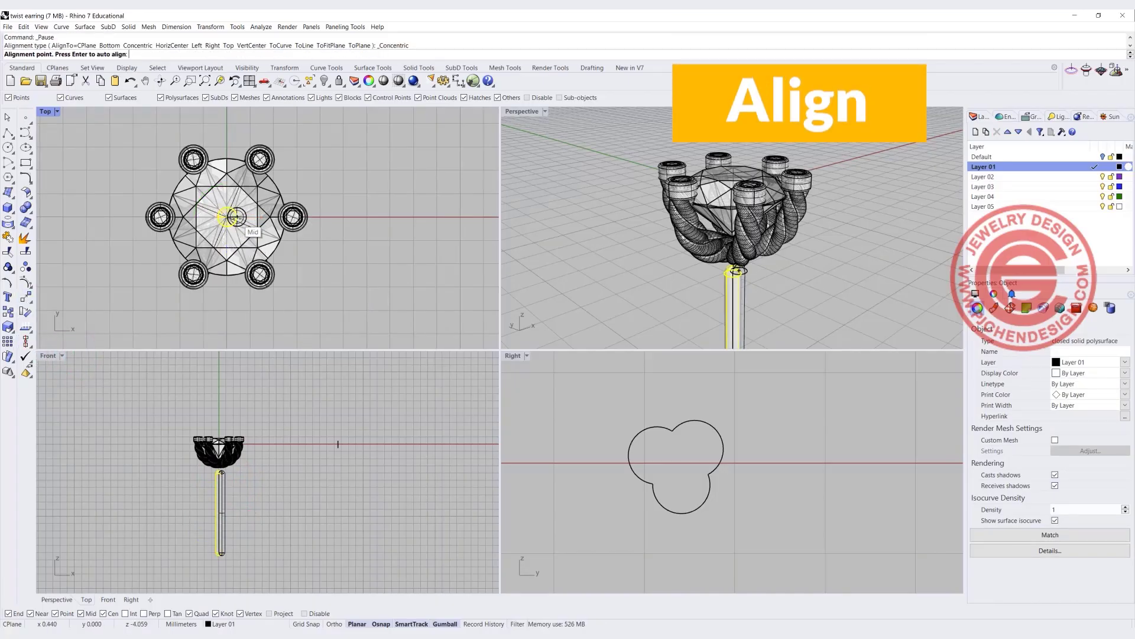
type("0")
key("Return")
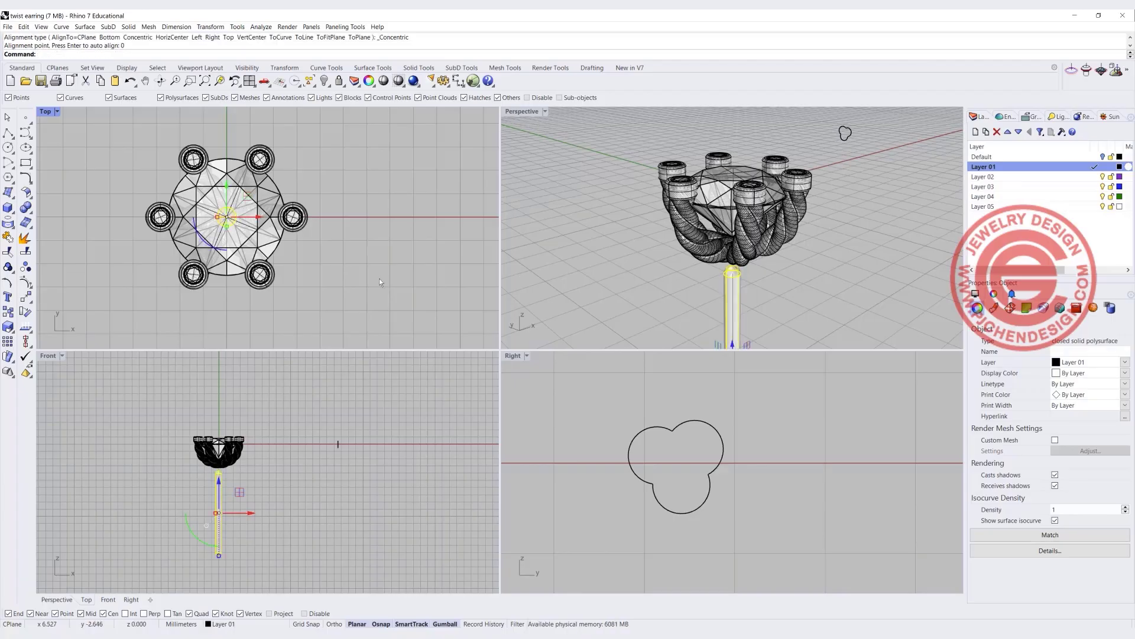
left_click(378, 278)
- Slide the pipe up until it meets the underside of the setting
scroll(189, 459, "up", 2)
mouse_move(233, 480)
left_mouse_down()
mouse_move(227, 506)
mouse_move(231, 494)
left_mouse_up()
left_click(314, 476)
scroll(694, 287, "down", 3)
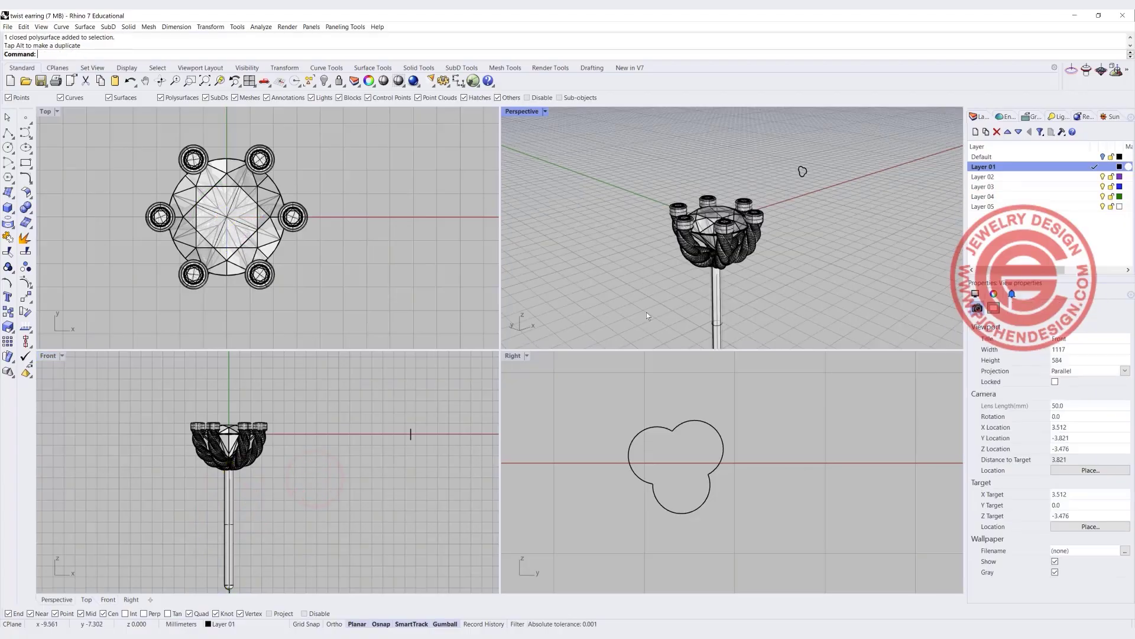
scroll(257, 552, "up", 8)
- Draw a small circle on the post's edge and delete the stray curve at the post's bottom
left_click(93, 175)
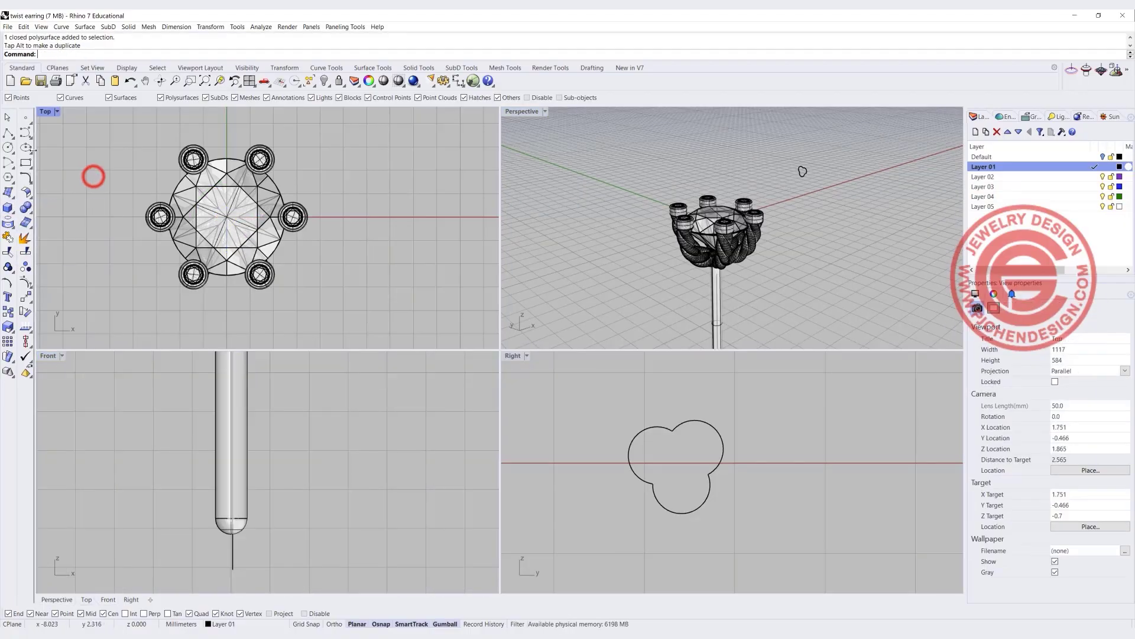
left_click(7, 147)
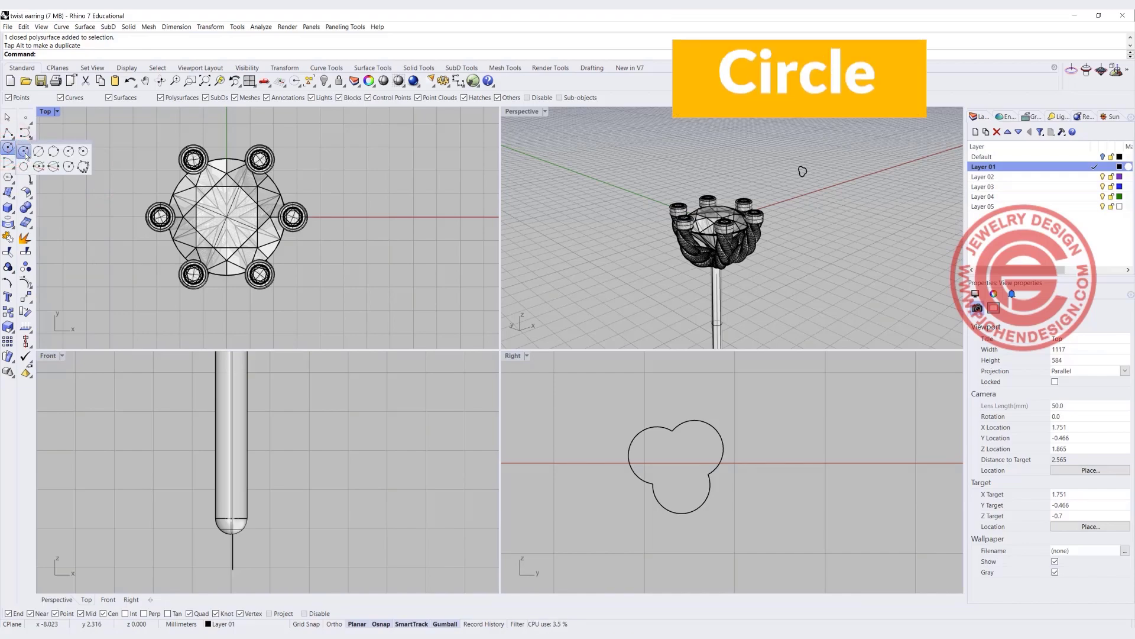
scroll(247, 480, "up", 3)
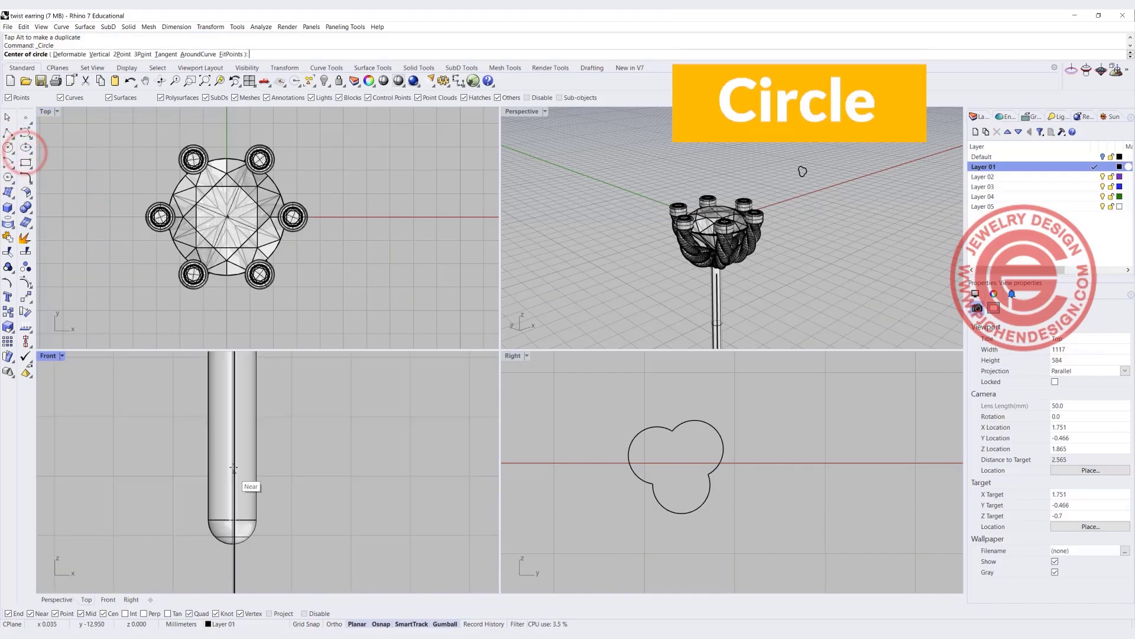
left_click(256, 436)
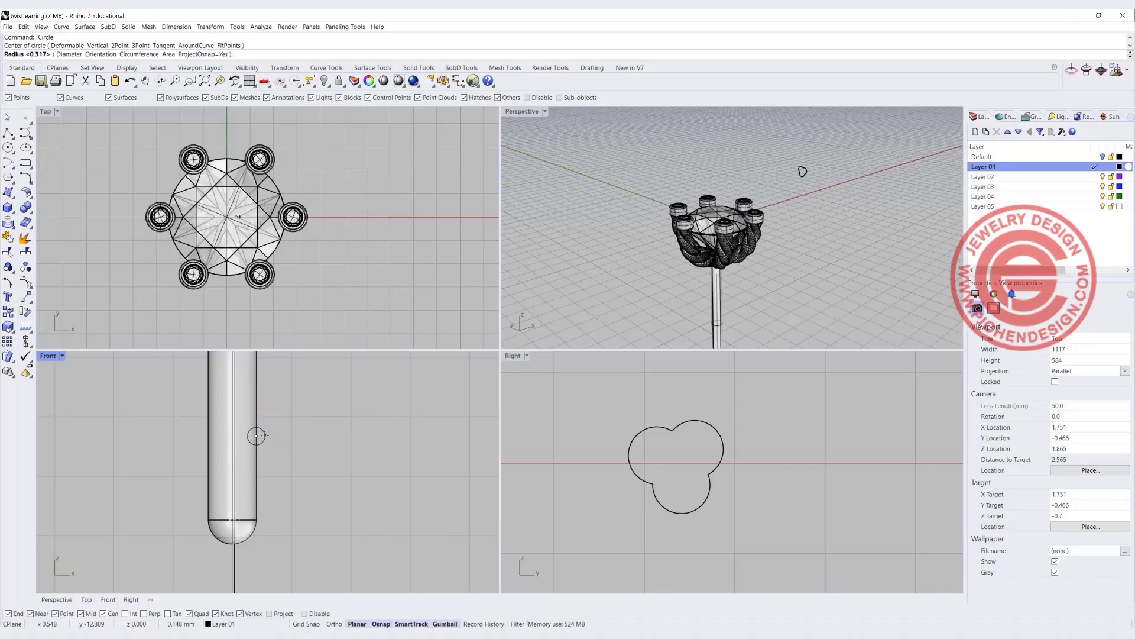
left_click(264, 435)
left_click(261, 431)
left_click_drag(287, 436, 292, 438)
left_click(190, 552)
left_click(233, 552)
key("Delete")
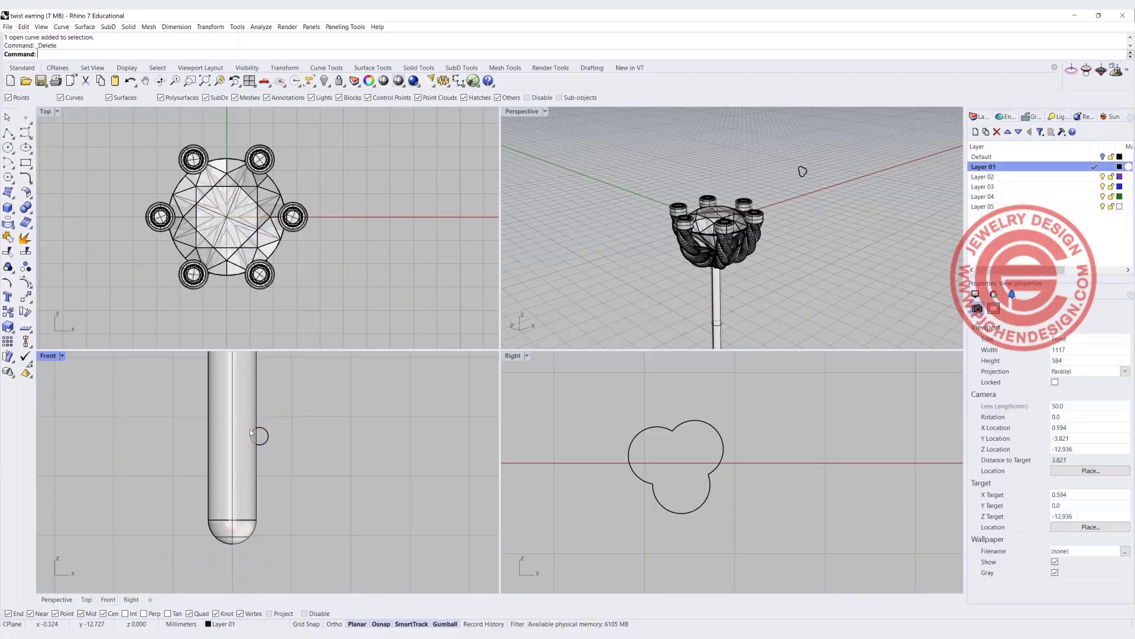
- Revolve the small circle a full 360° around the post's centre axis
left_click(267, 432)
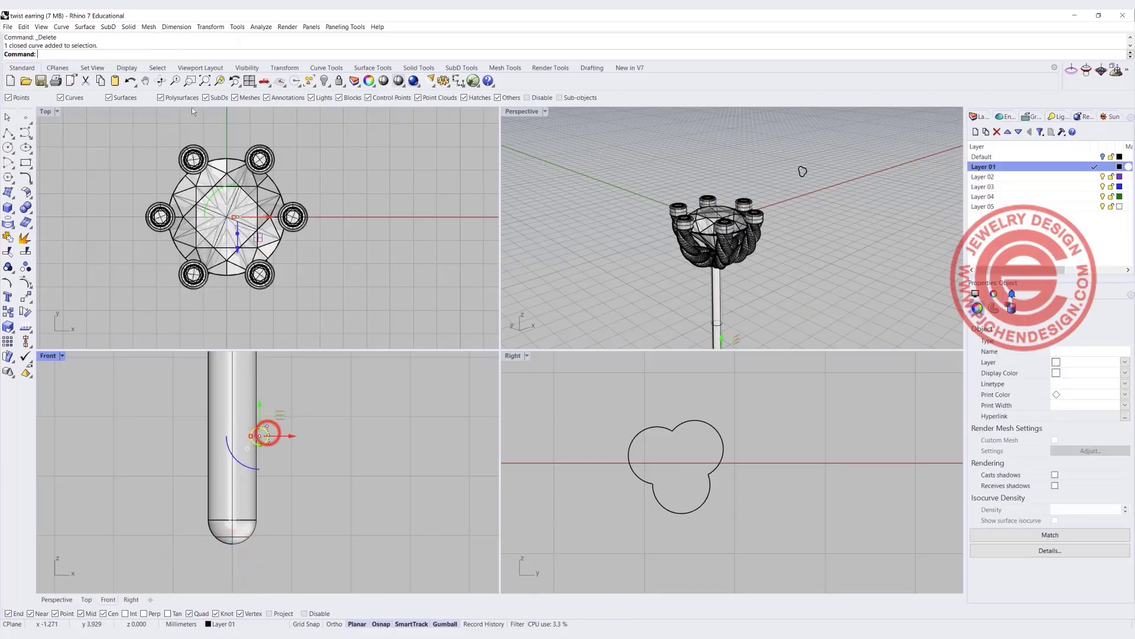
left_click(87, 29)
left_click(46, 112)
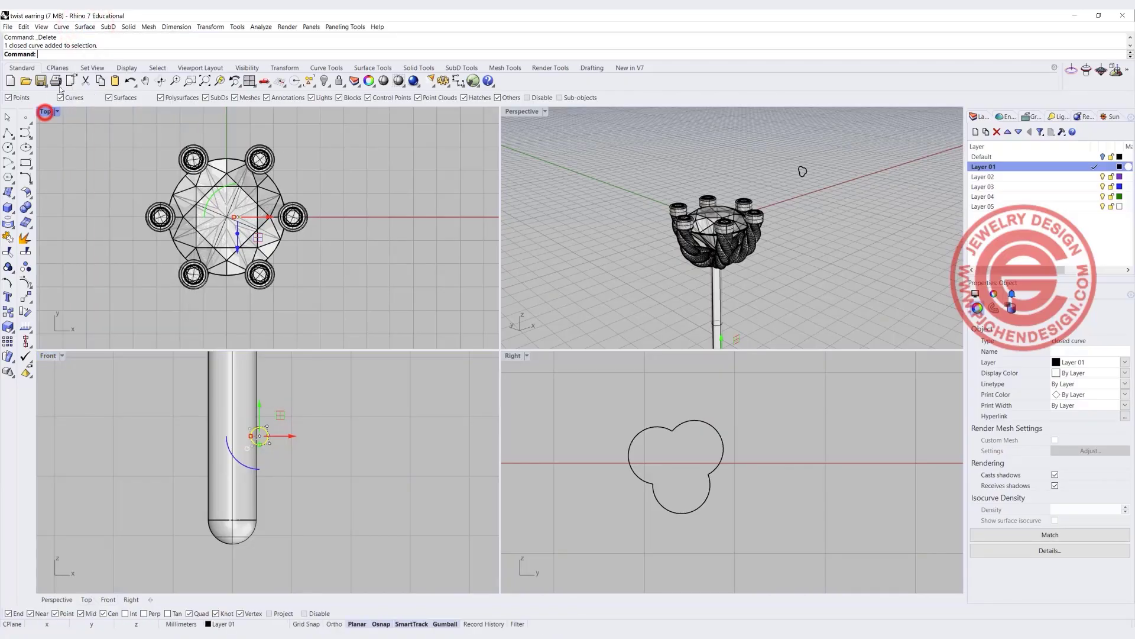
left_click(85, 29)
left_click(101, 87)
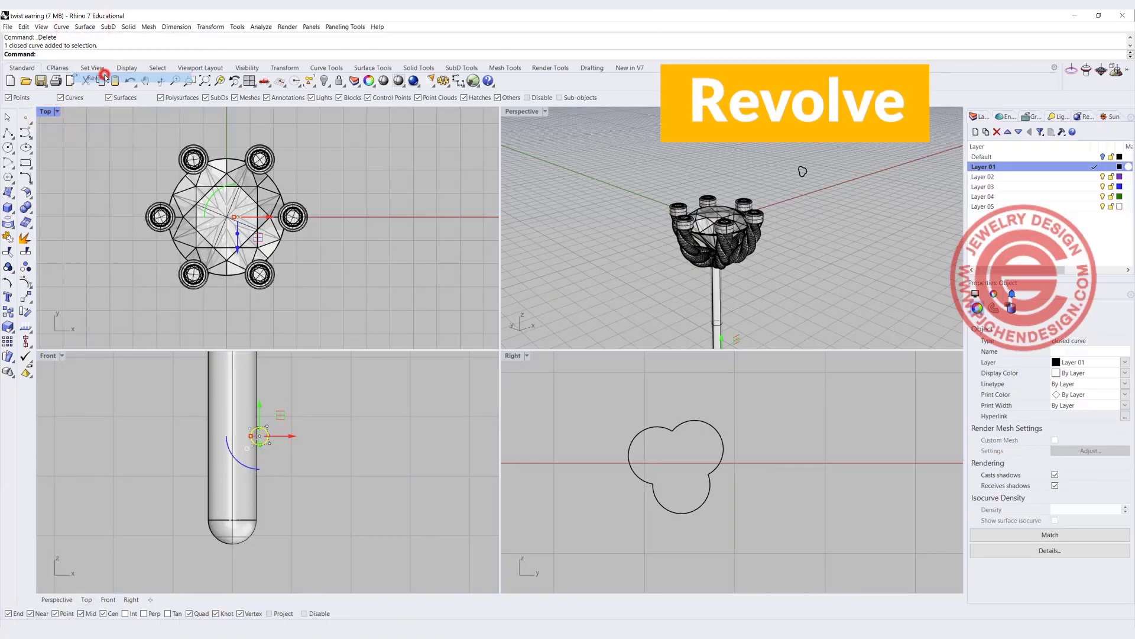
left_click(216, 207)
left_click(414, 256)
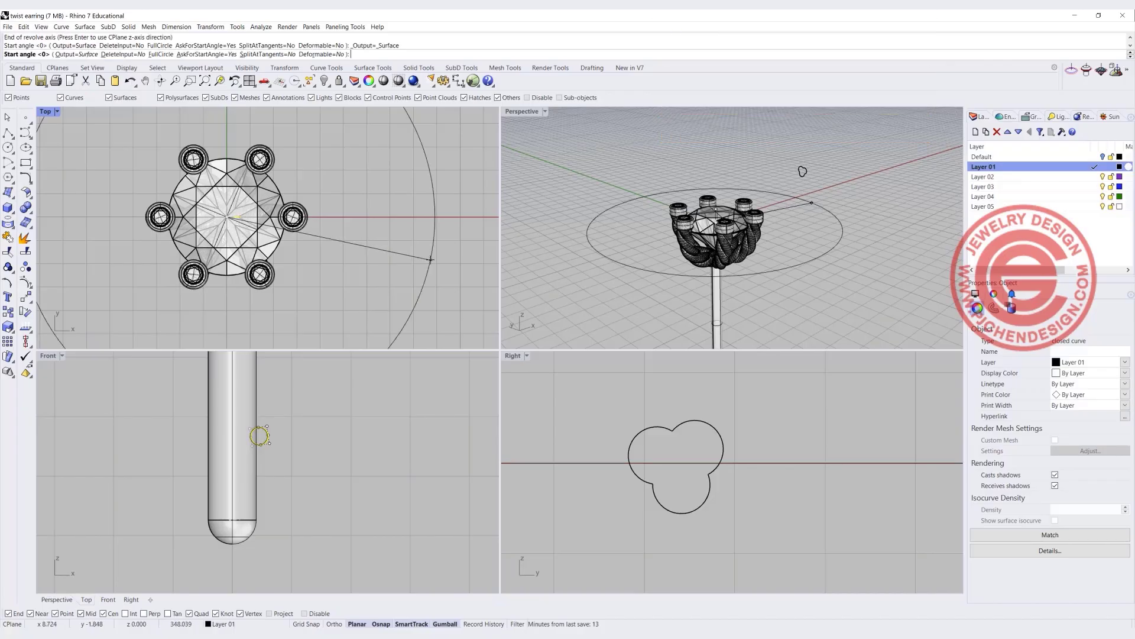
left_click(431, 259)
key("Return")
left_click(405, 303)
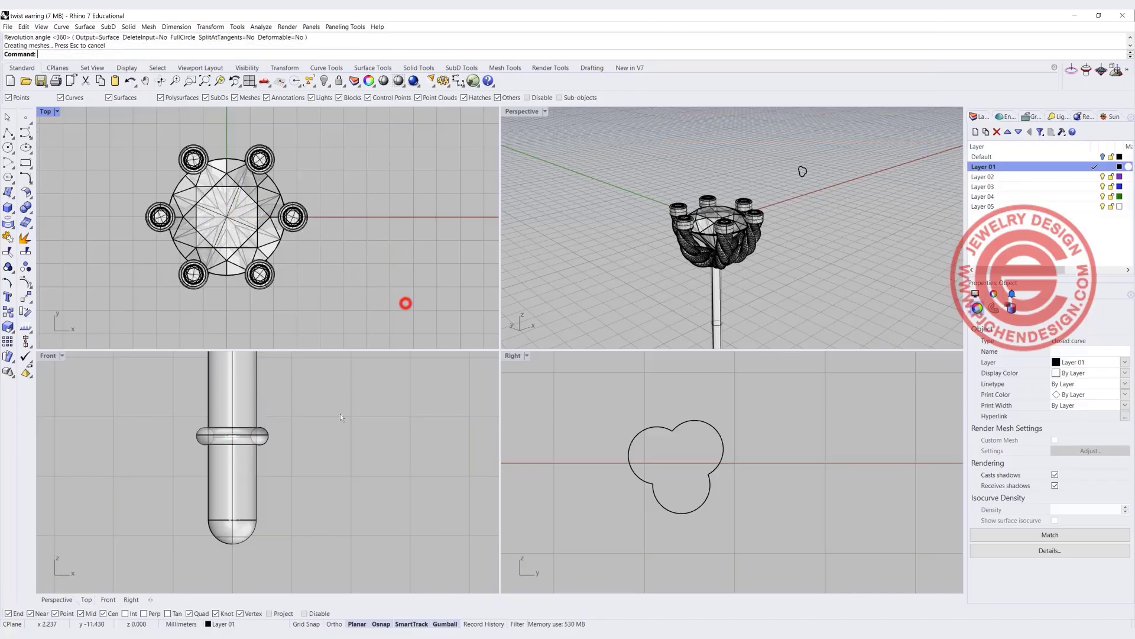
left_click(136, 421)
- Use BooleanDifference to subtract the ring from the post, leaving a groove
left_click(26, 211)
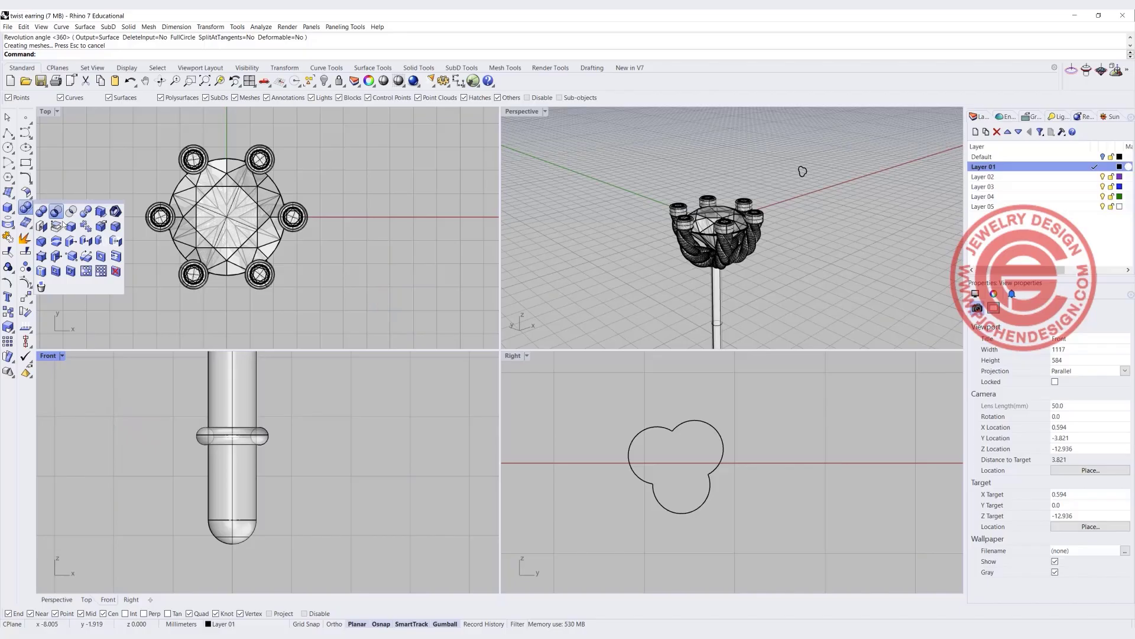
left_click(53, 212)
left_click(250, 386)
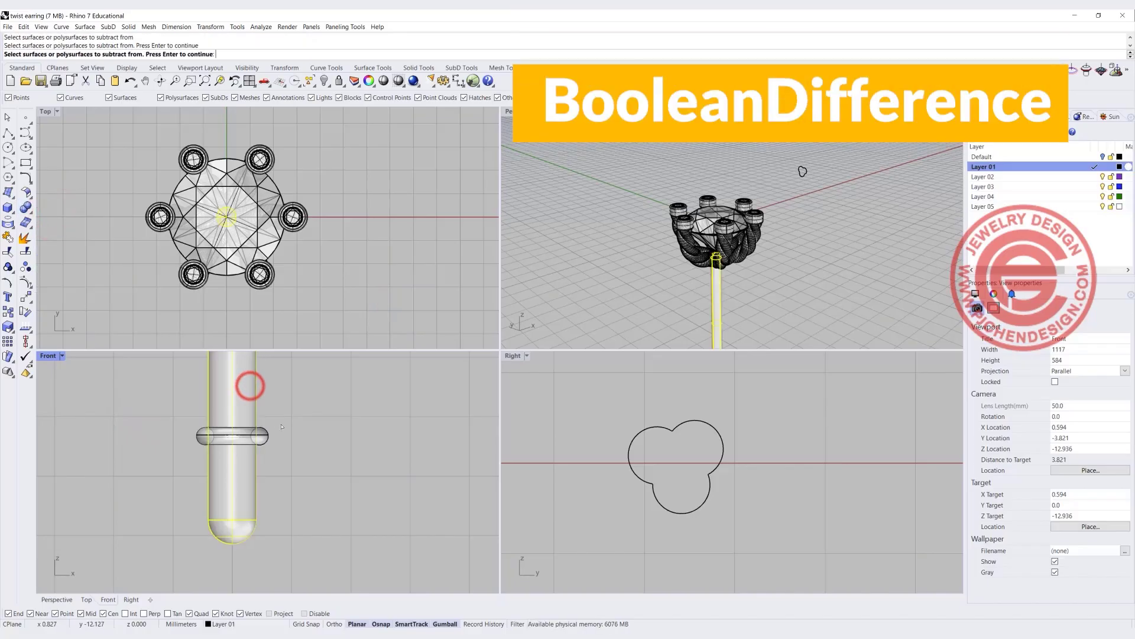
left_click(262, 428)
key("Return")
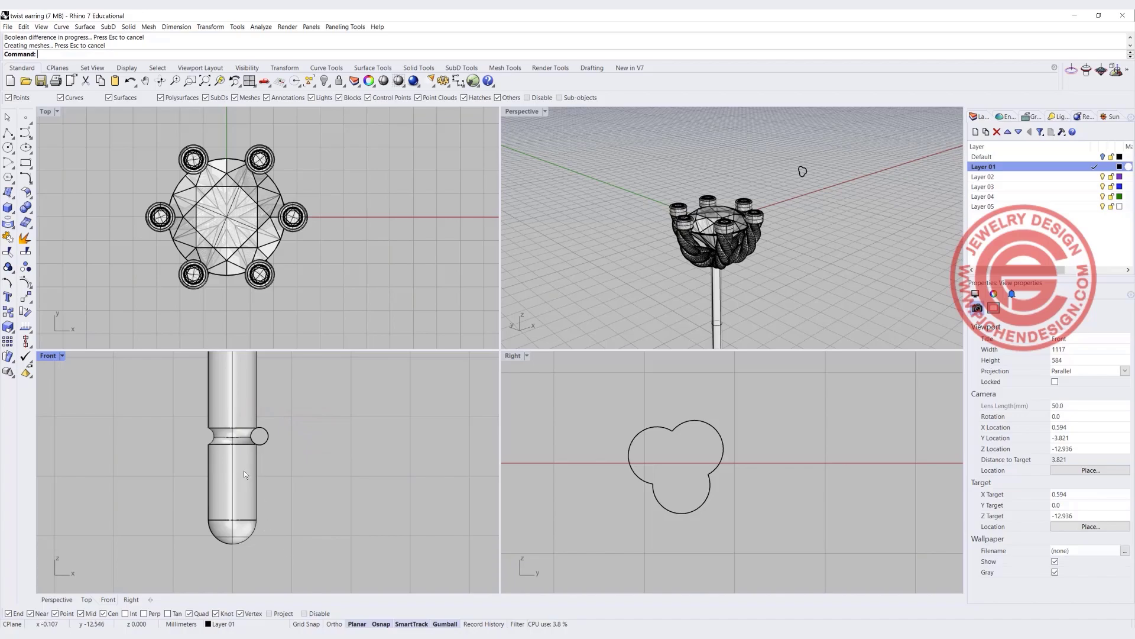
right_click_drag(630, 203, 540, 111)
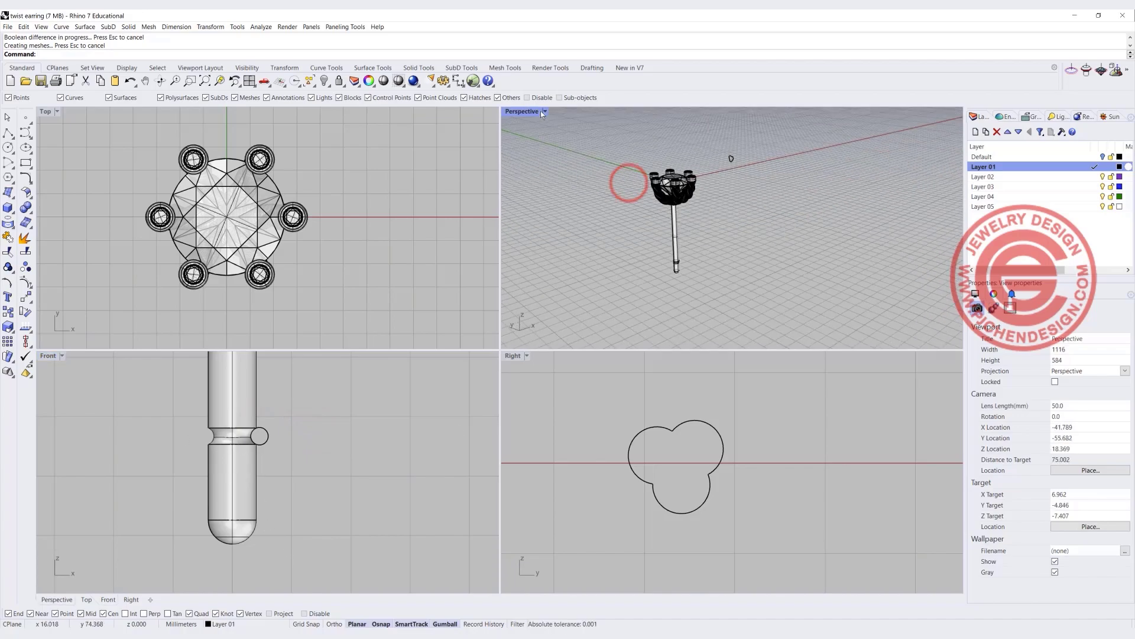
- Maximize the Perspective view, rotate and zoom onto the stem, then open its display options
double_click(528, 113)
right_click_drag(484, 275, 484, 331)
scroll(414, 355, "up", 3)
left_click(80, 110)
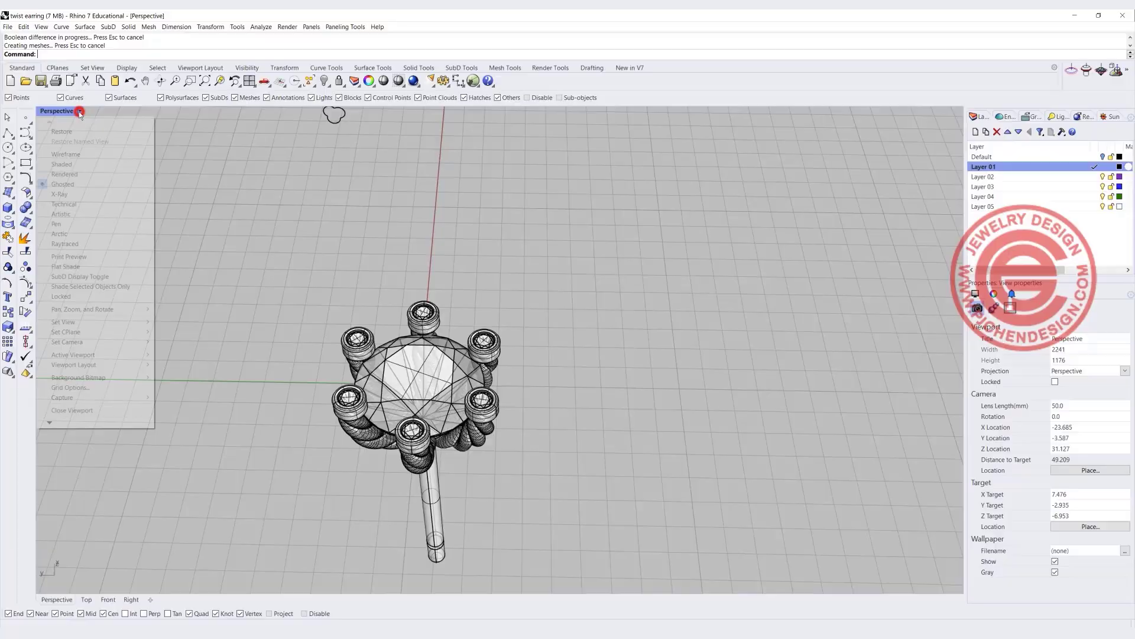